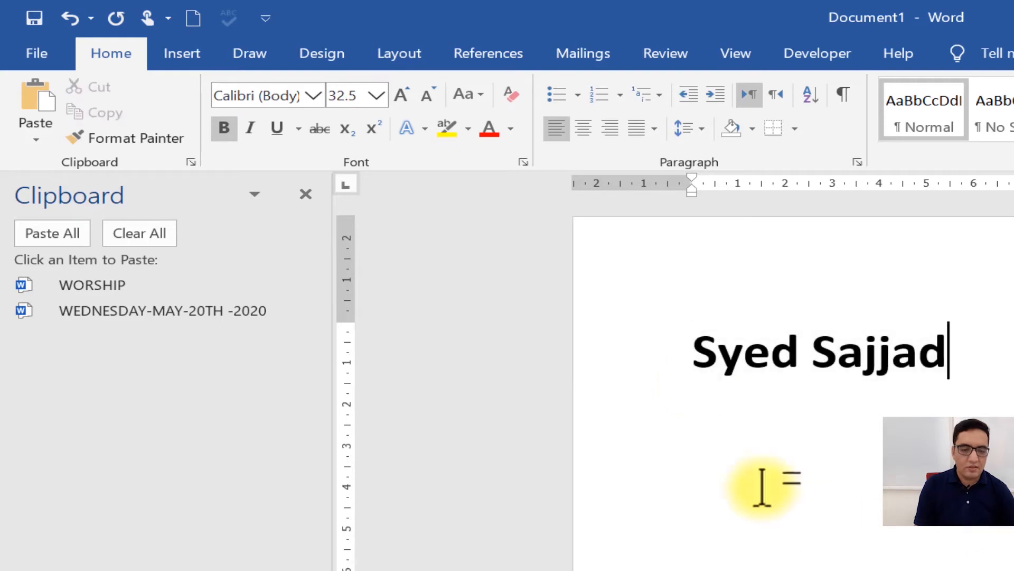
Step: Copy the first and the second name in the heading line to the clipboard as two separate items
{"action": "double_click", "coordinate": [767, 343]}
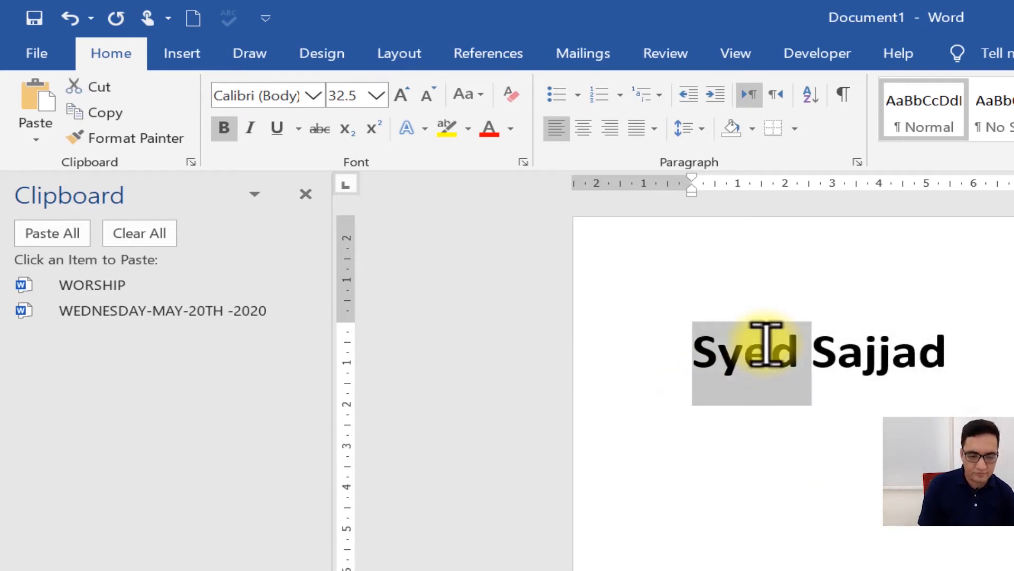
{"action": "key", "text": "ctrl+c"}
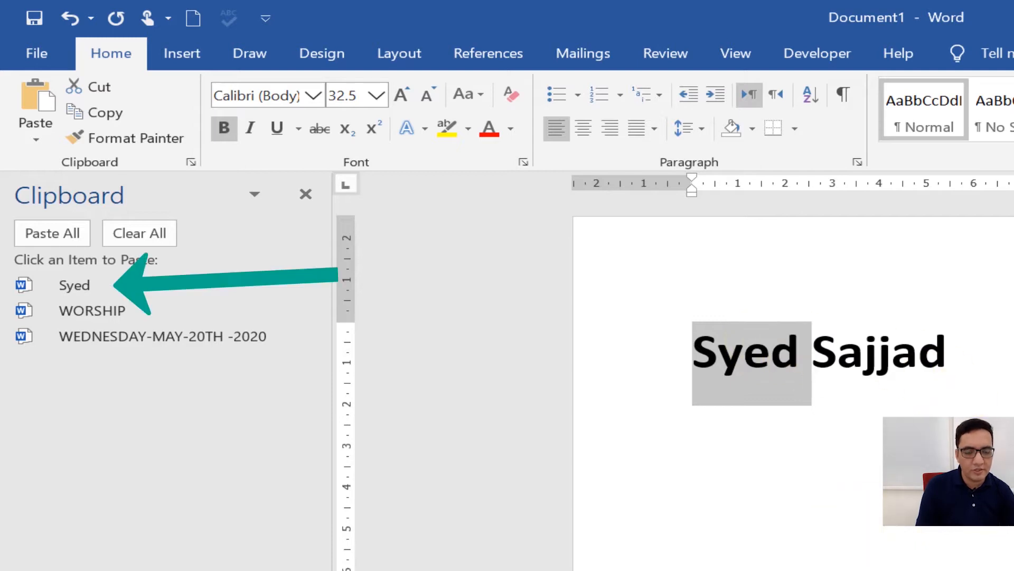
{"action": "left_click", "coordinate": [891, 370]}
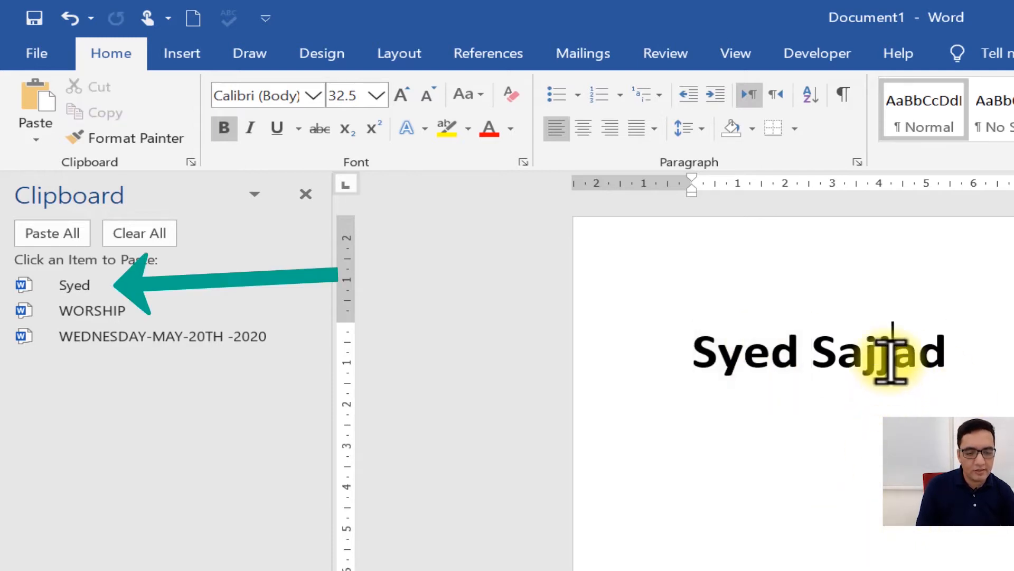
{"action": "double_click", "coordinate": [892, 365]}
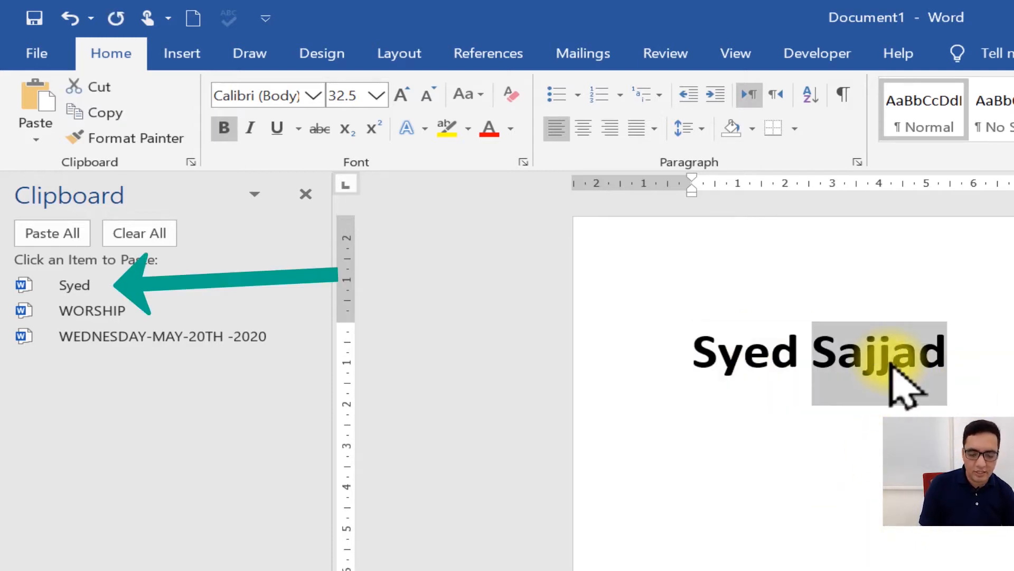
{"action": "key", "text": "ctrl+c"}
{"action": "key", "text": "Right"}
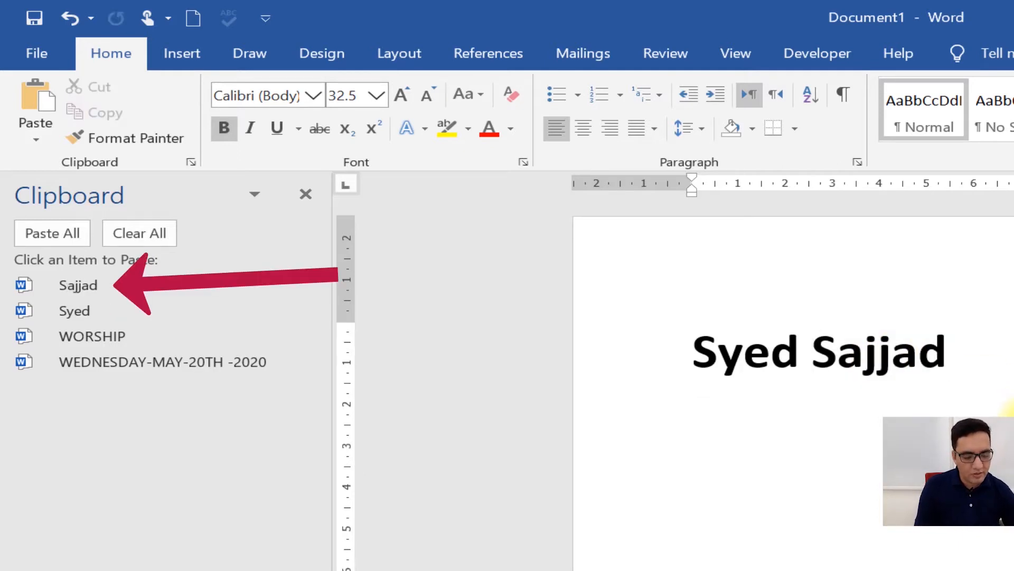
Step: Paste the most recently copied name twice on a new line below the heading, and delete that line again
{"action": "key", "text": "Return"}
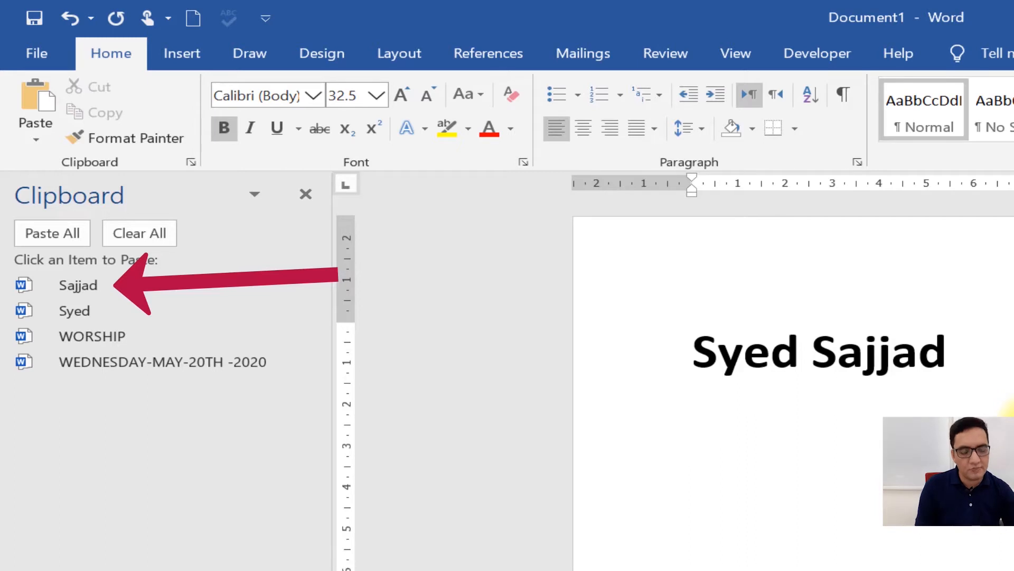
{"action": "key", "text": "ctrl+v"}
{"action": "key", "text": "ctrl+v"}
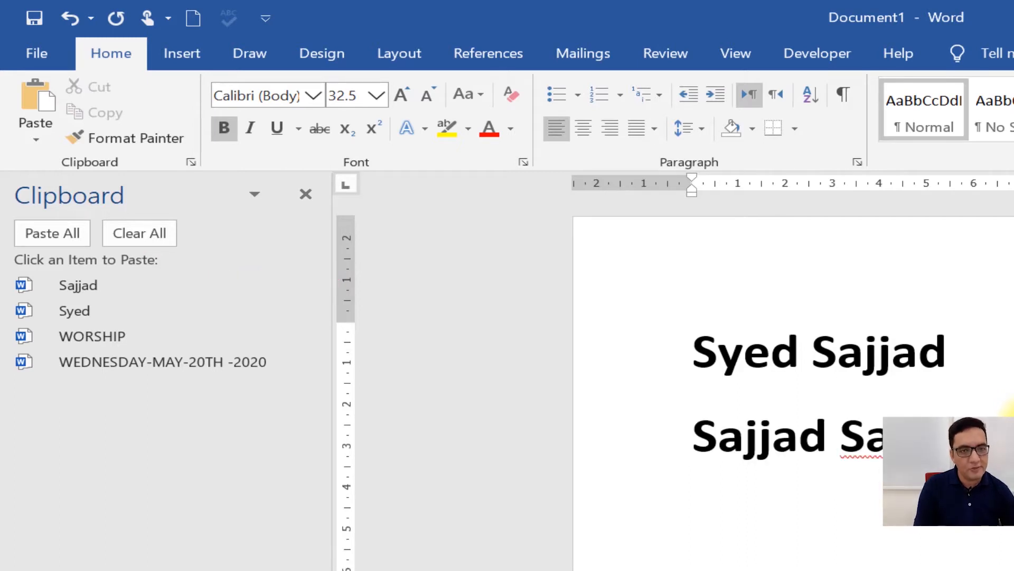
{"action": "left_click_drag", "start_coordinate": [976, 438], "coordinate": [566, 435]}
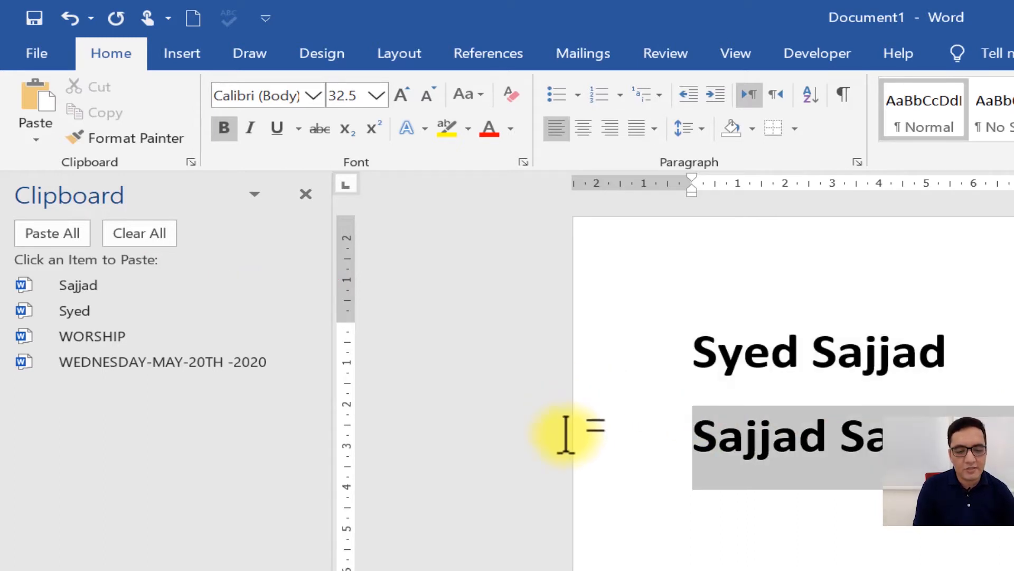
{"action": "key", "text": "BackSpace"}
{"action": "key", "text": "BackSpace"}
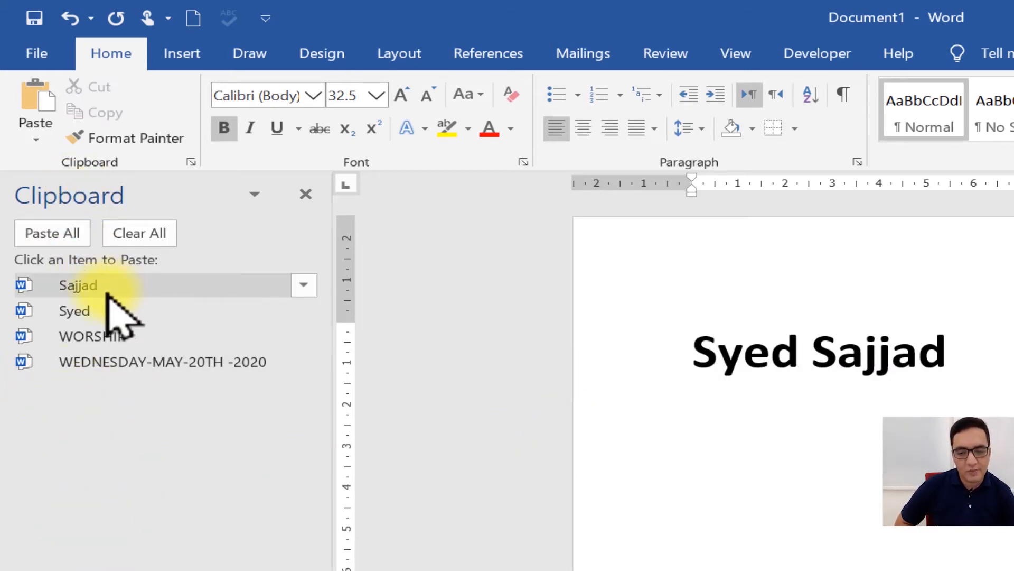
Step: Paste the collected second name, first name and WORSHIP items after the heading text, and delete the first-name item from the clipboard
{"action": "left_click", "coordinate": [166, 283]}
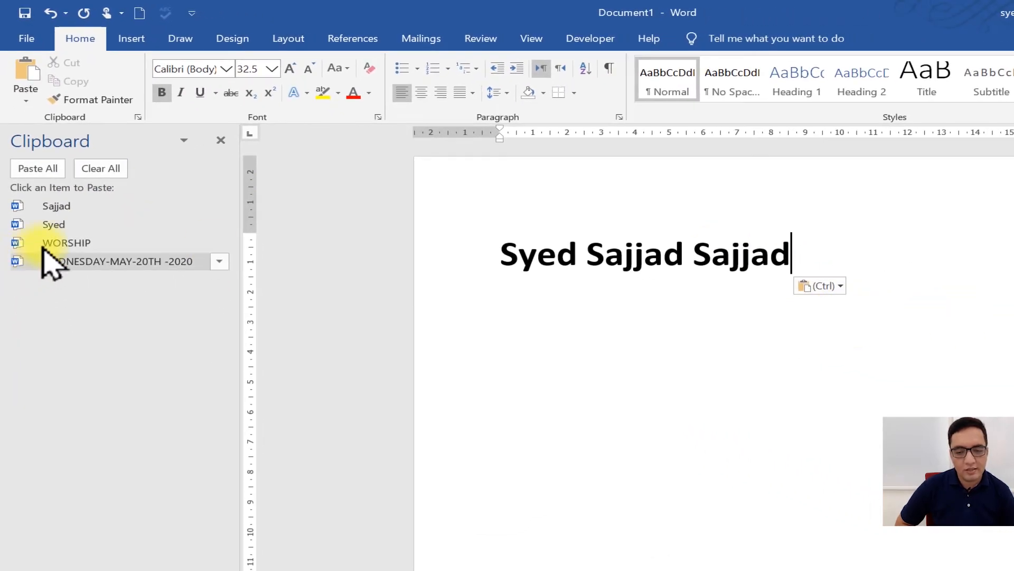
{"action": "left_click", "coordinate": [66, 227]}
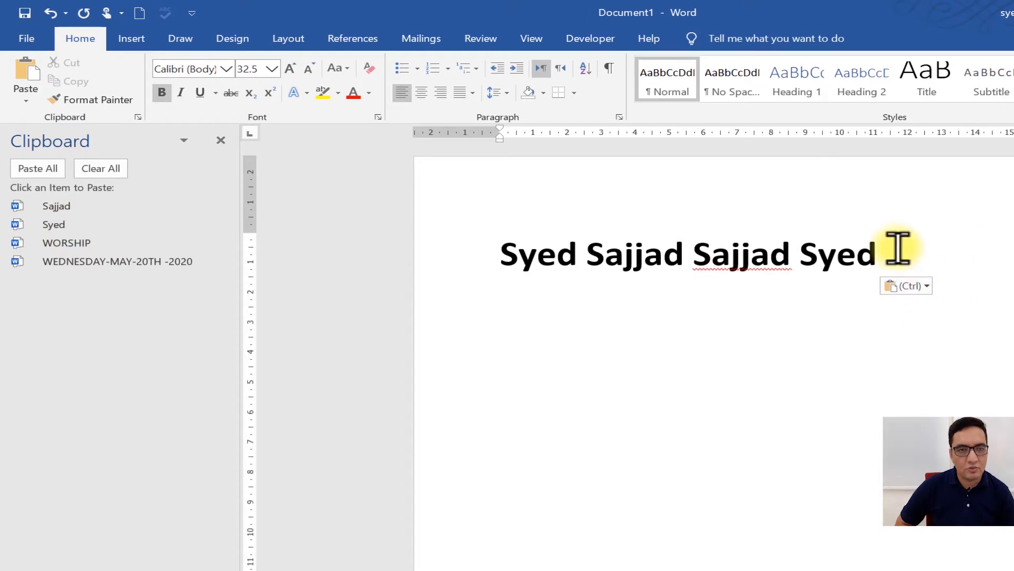
{"action": "left_click", "coordinate": [125, 248]}
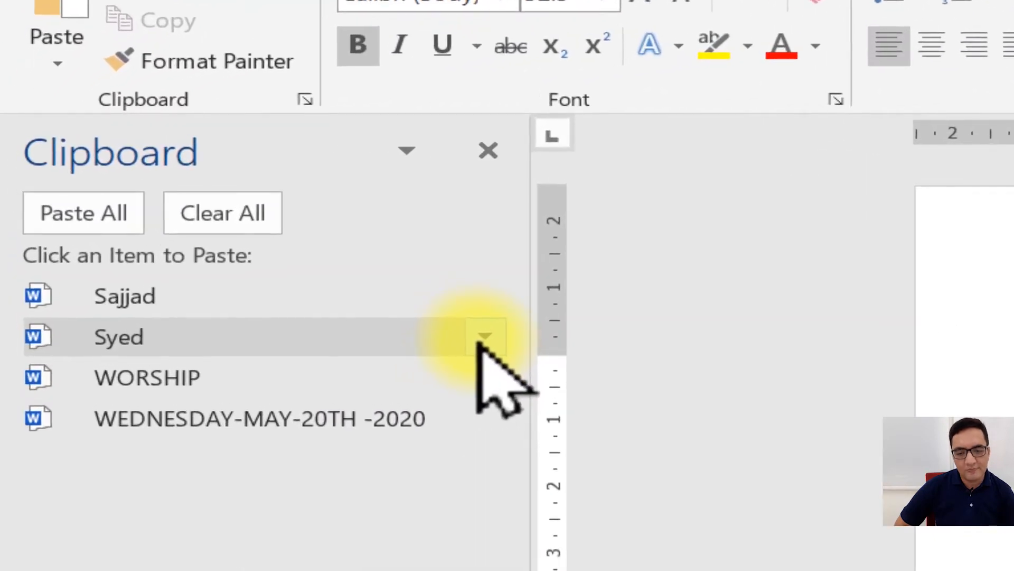
{"action": "left_click", "coordinate": [484, 336]}
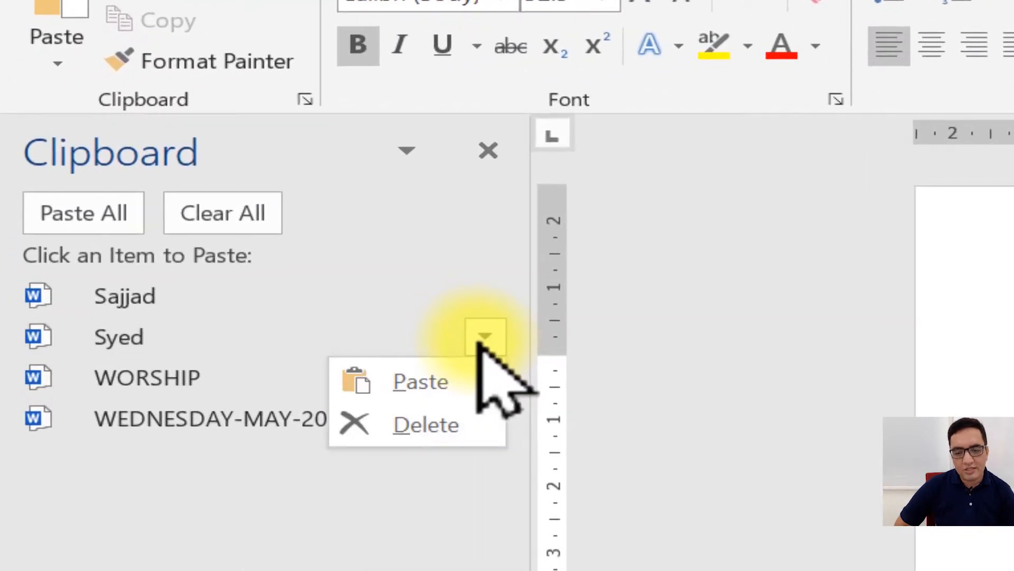
{"action": "left_click", "coordinate": [453, 423]}
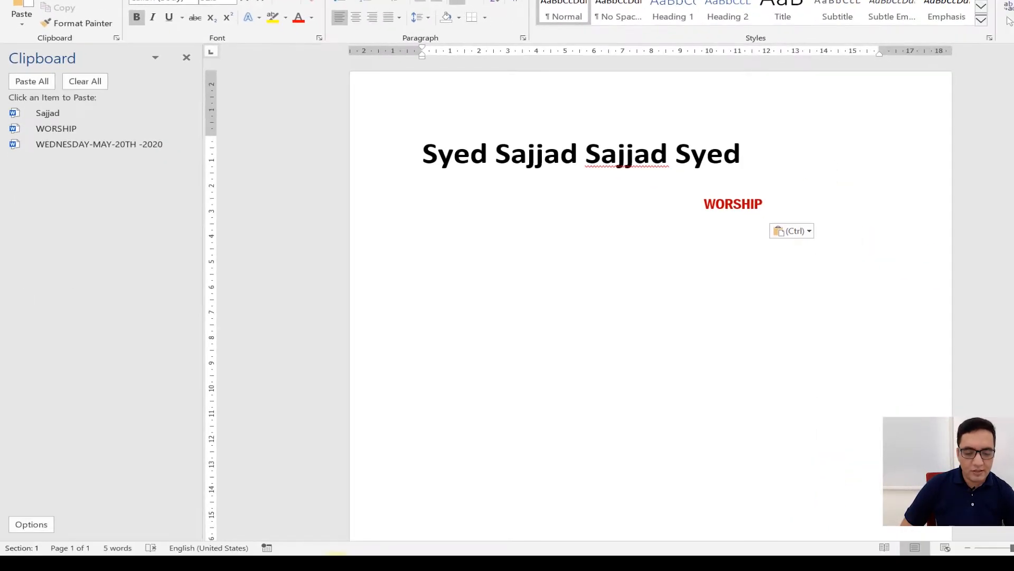
Step: Copy the pantry cabinet picture from Chapter 3 of Survival Guide.docx and paste it from the collected clipboard items into Document1
{"action": "mouse_move", "coordinate": [335, 567]}
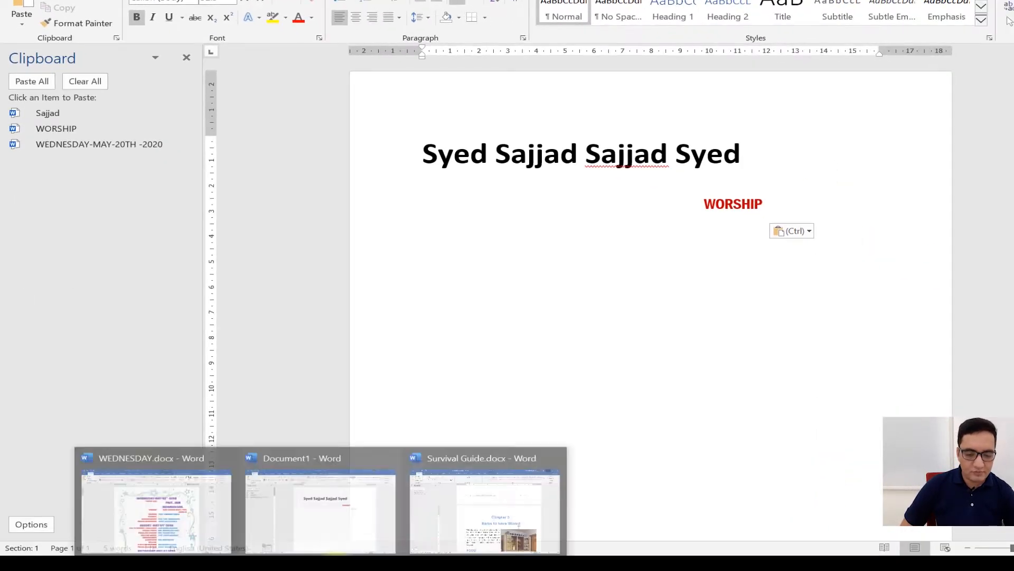
{"action": "left_click", "coordinate": [503, 506]}
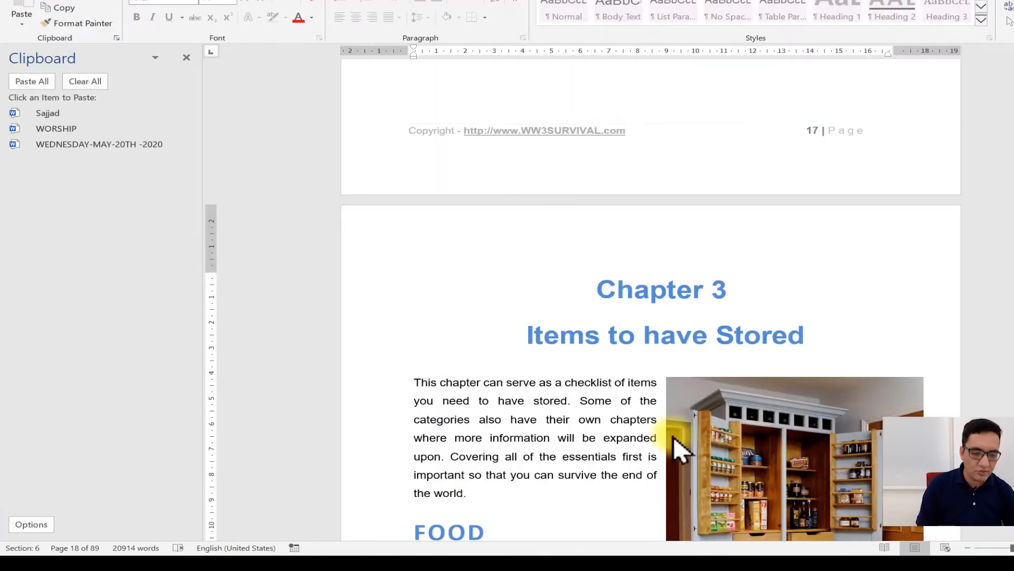
{"action": "left_click", "coordinate": [849, 452]}
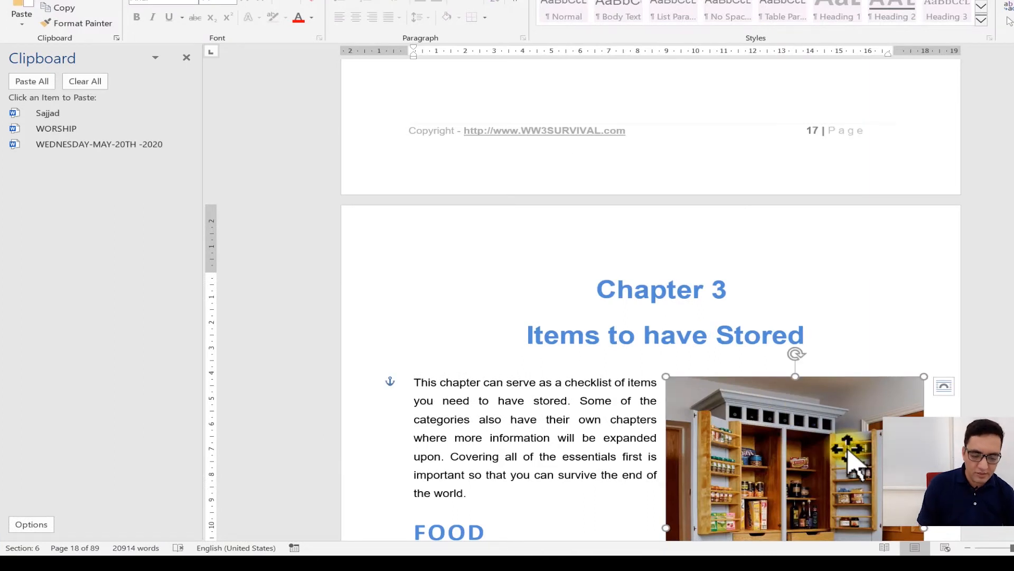
{"action": "key", "text": "ctrl+c"}
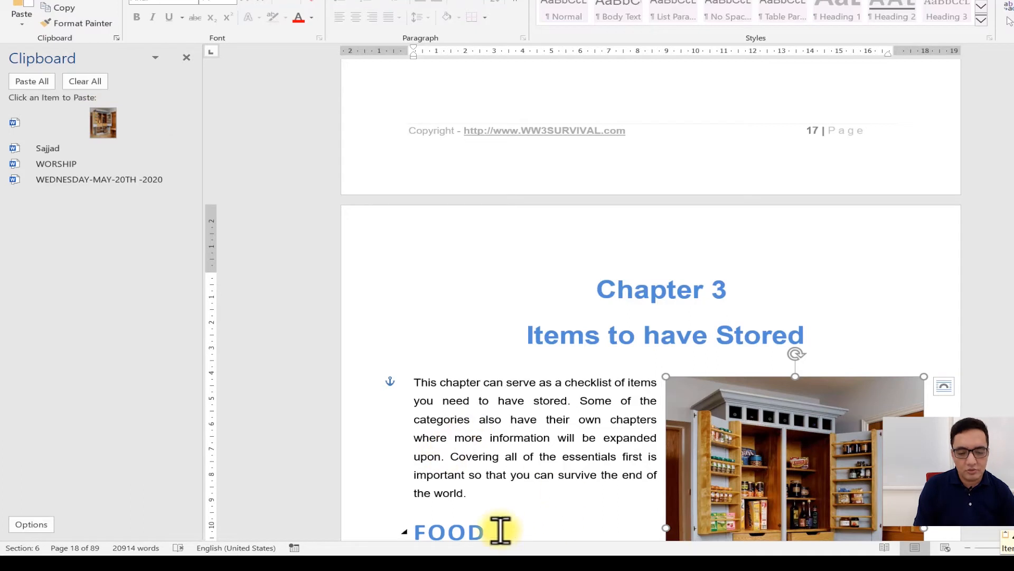
{"action": "left_click", "coordinate": [340, 527]}
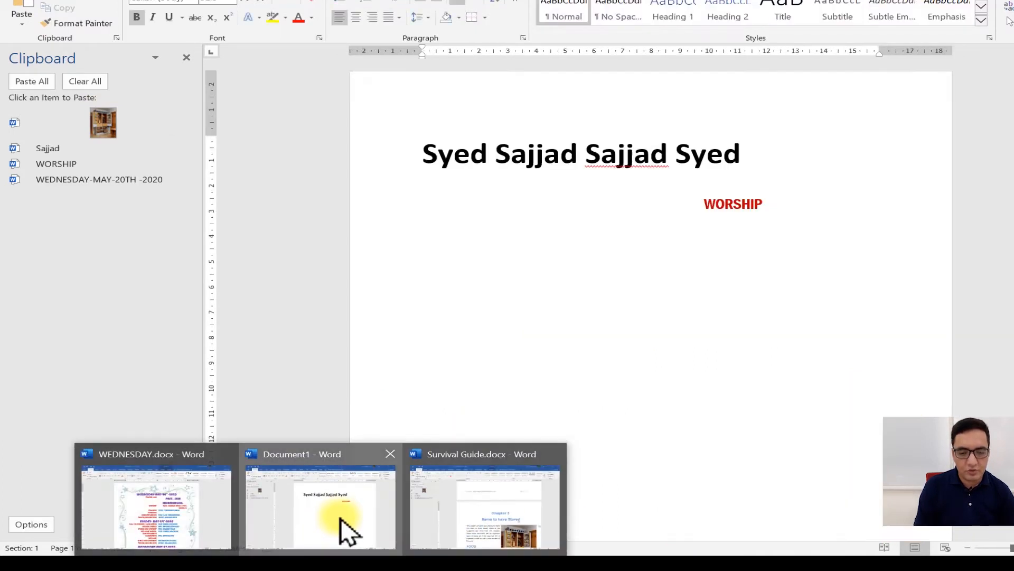
{"action": "left_click", "coordinate": [105, 123]}
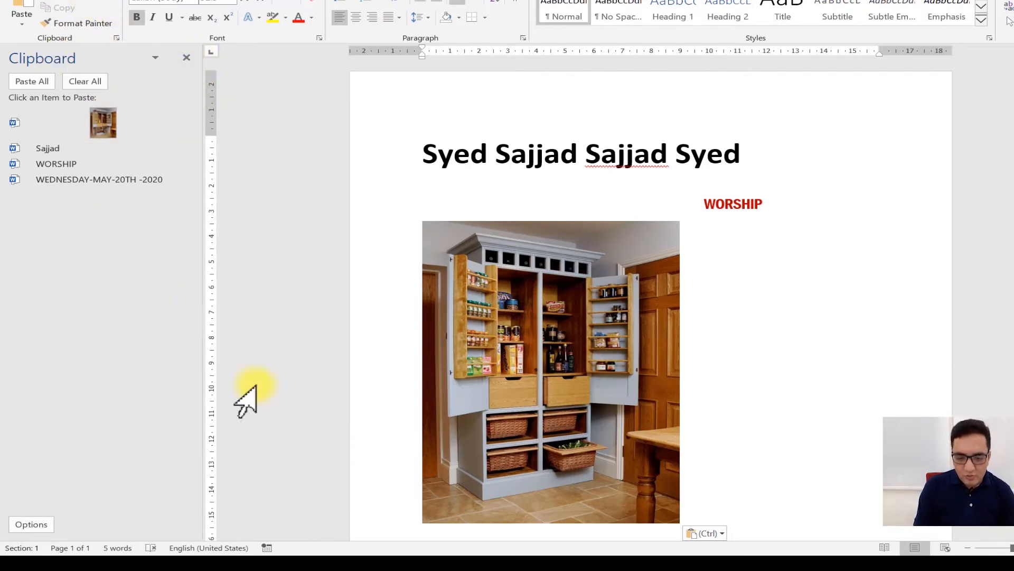
Step: Switch to PowerPoint, show the Office Clipboard, paste the cabinet picture and the collected name onto the slide, and return to Word
{"action": "left_click", "coordinate": [346, 563]}
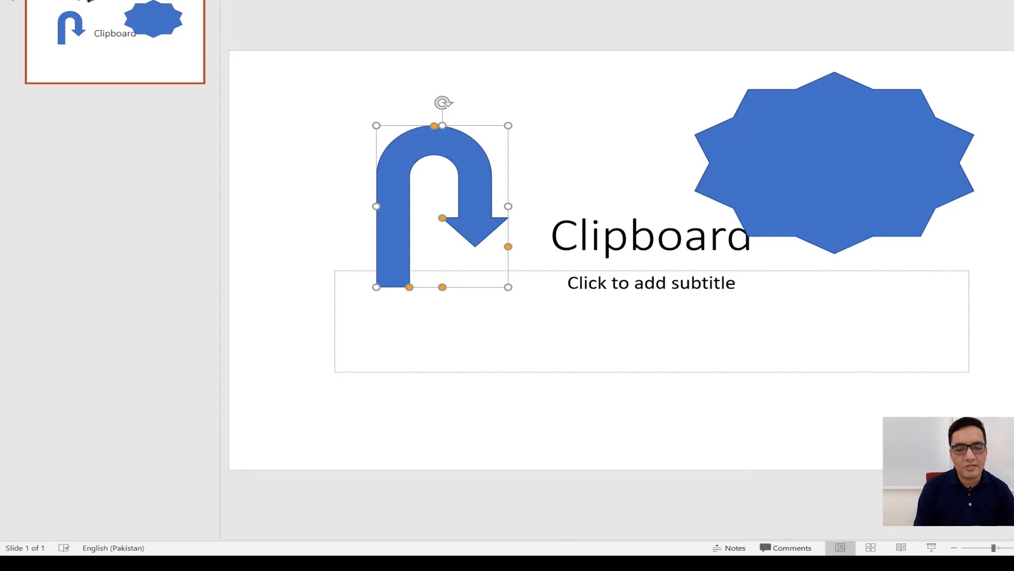
{"action": "left_click", "coordinate": [90, 2]}
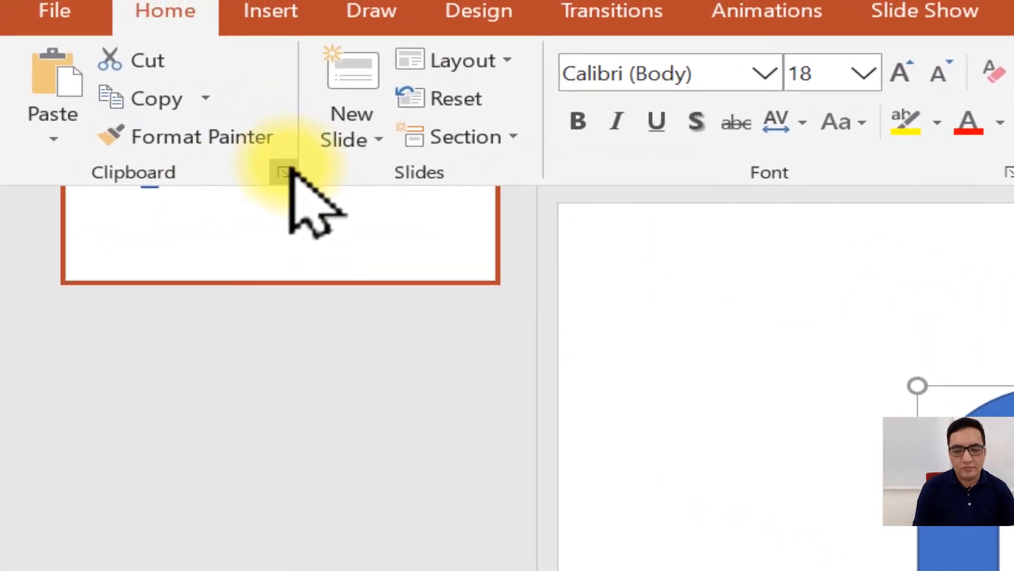
{"action": "left_click", "coordinate": [120, 38]}
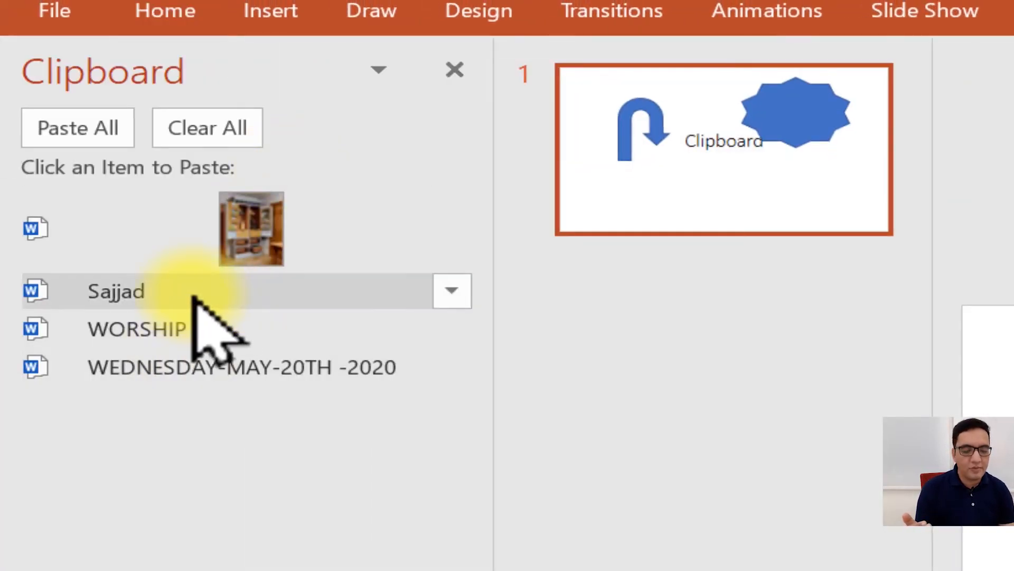
{"action": "left_click", "coordinate": [247, 258]}
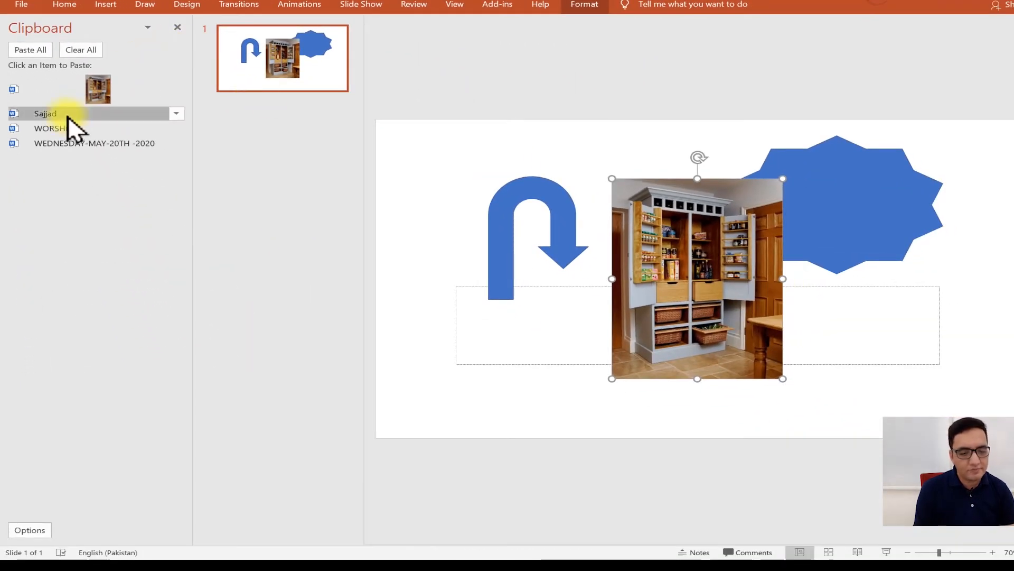
{"action": "left_click", "coordinate": [67, 116]}
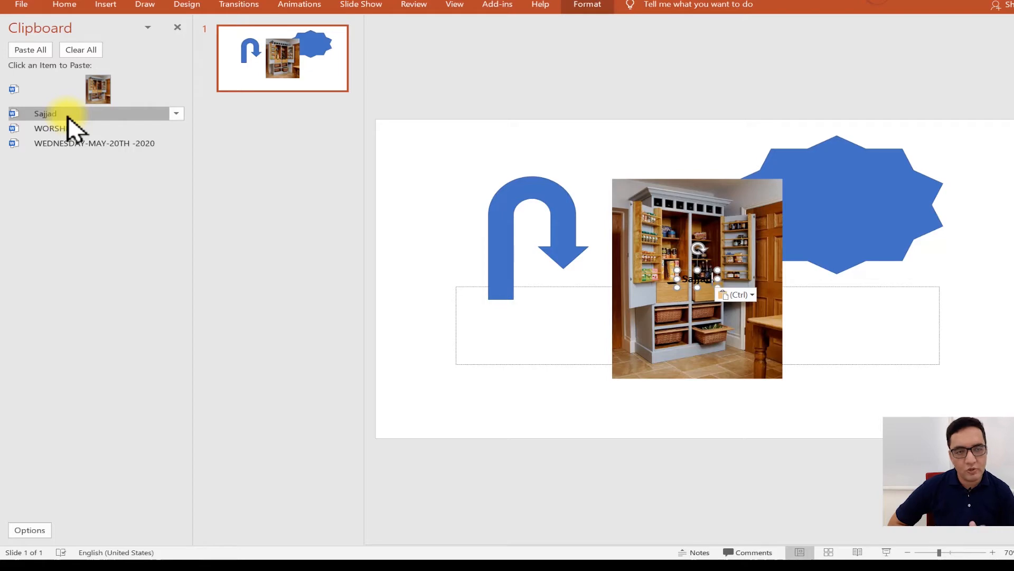
{"action": "left_click", "coordinate": [259, 300]}
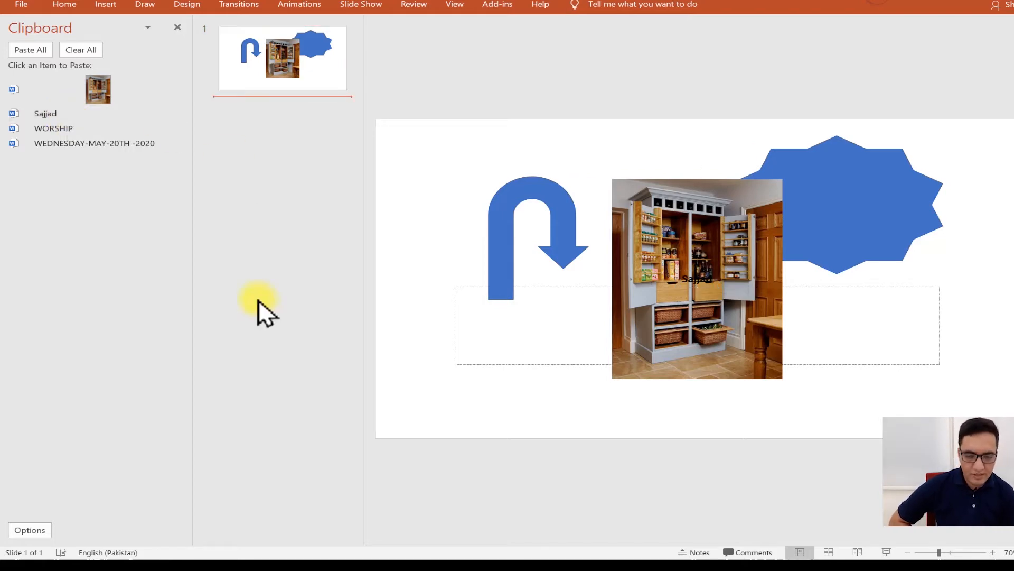
{"action": "left_click", "coordinate": [961, 3]}
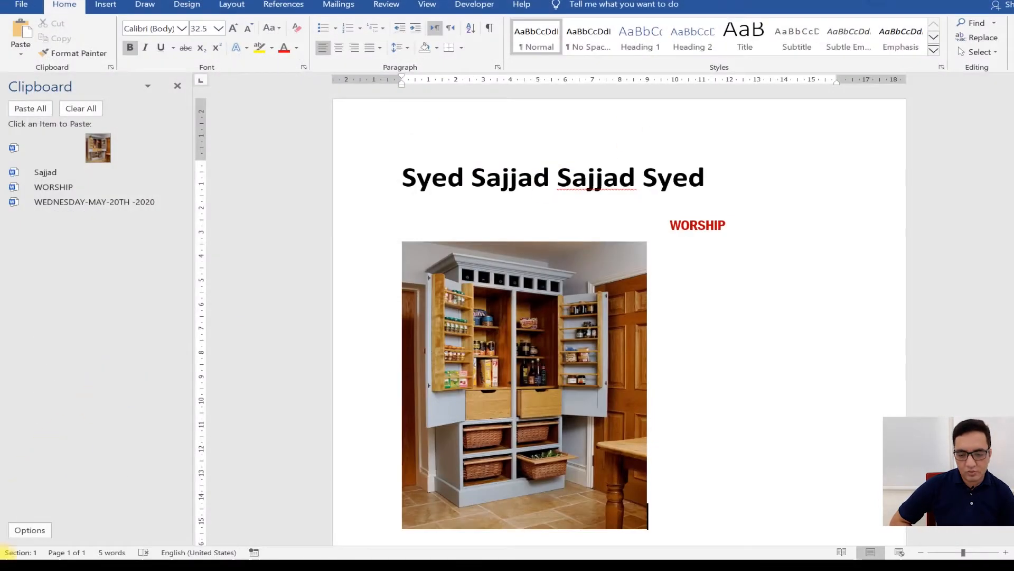
Step: Open the Windows setting for saving multiple clipboard items and switch Clipboard history off and on again
{"action": "left_click", "coordinate": [6, 567]}
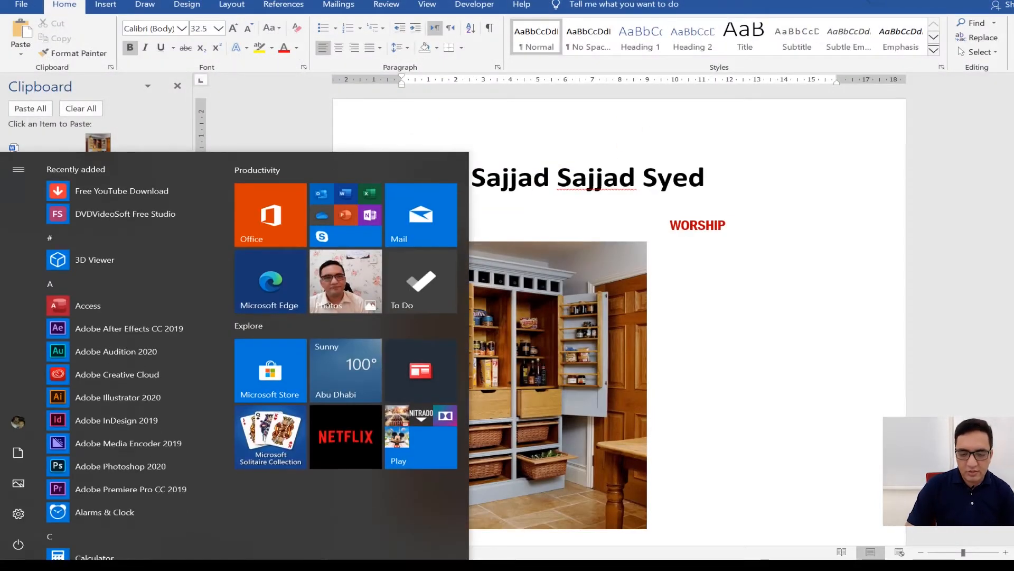
{"action": "type", "text": "clip"}
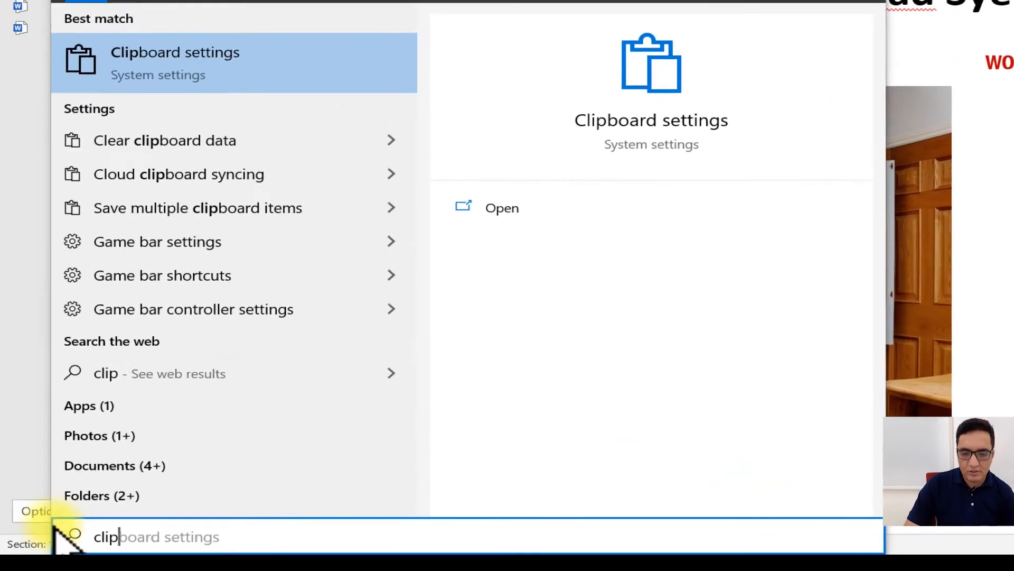
{"action": "left_click", "coordinate": [207, 207]}
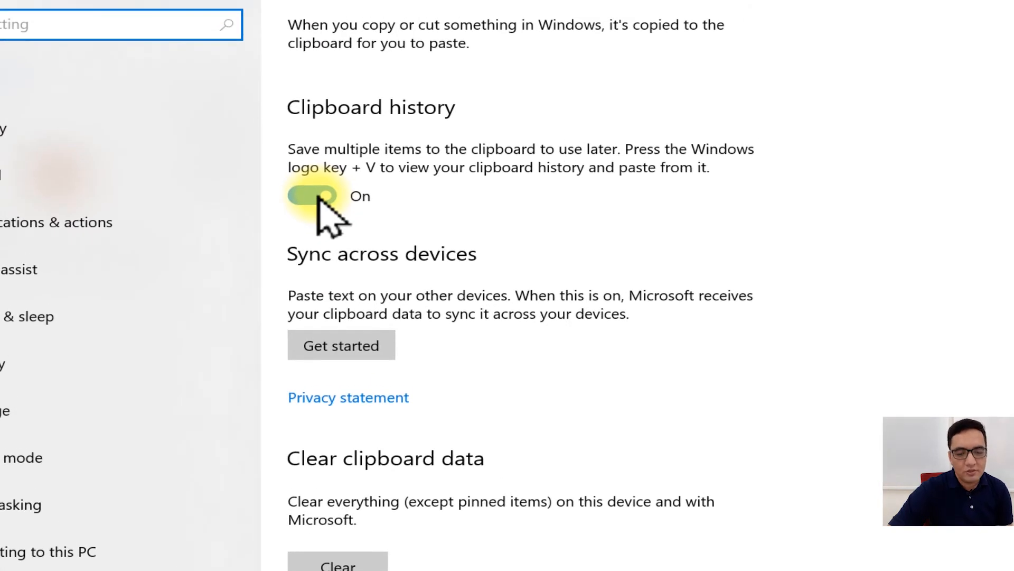
{"action": "left_click", "coordinate": [319, 196]}
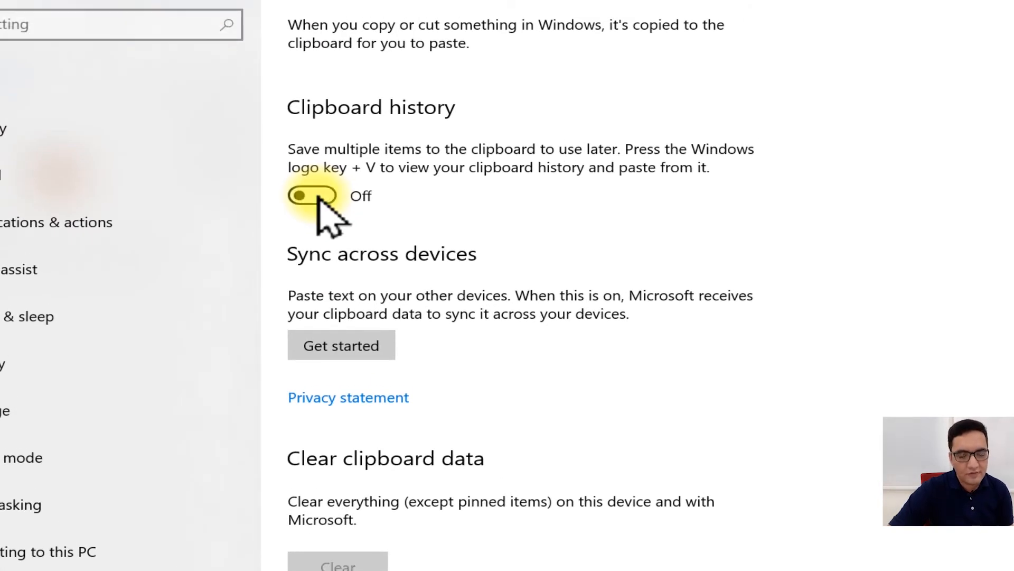
{"action": "left_click", "coordinate": [319, 196]}
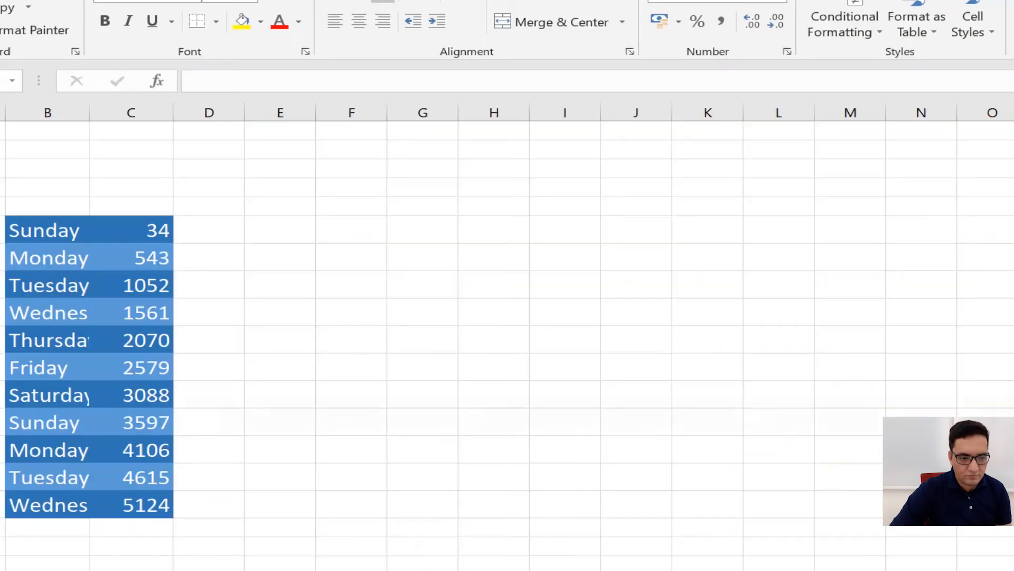
Step: Copy the sentence introducing the Picture (PNG) format from the Paste Special support page in Chrome, and minimize the browser to reach the desktop
{"action": "left_click", "coordinate": [131, 149]}
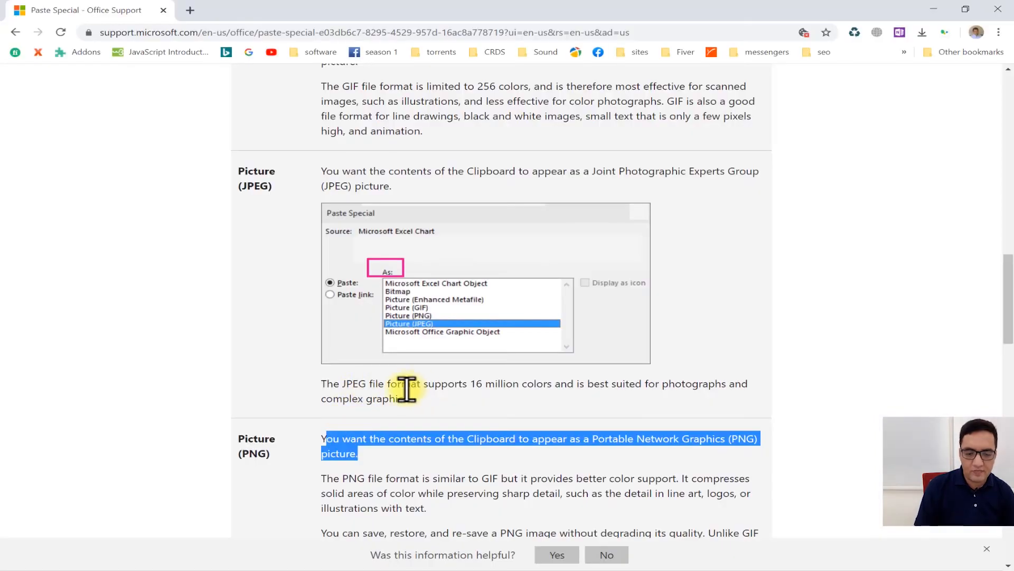
{"action": "left_click", "coordinate": [388, 466]}
{"action": "left_click_drag", "start_coordinate": [368, 459], "coordinate": [320, 446]}
{"action": "key", "text": "ctrl+c"}
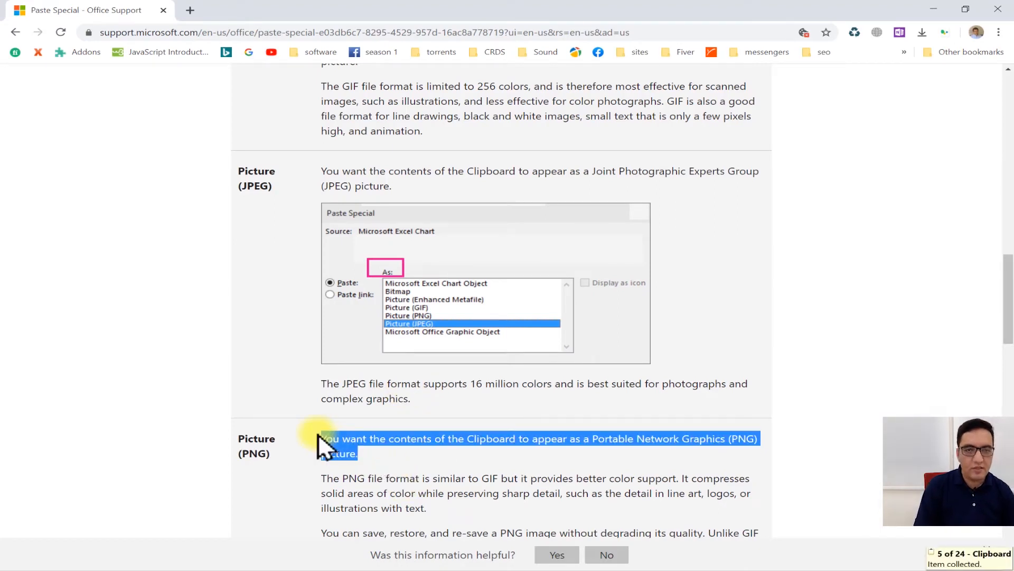
{"action": "left_click", "coordinate": [945, 4]}
{"action": "key", "text": "super"}
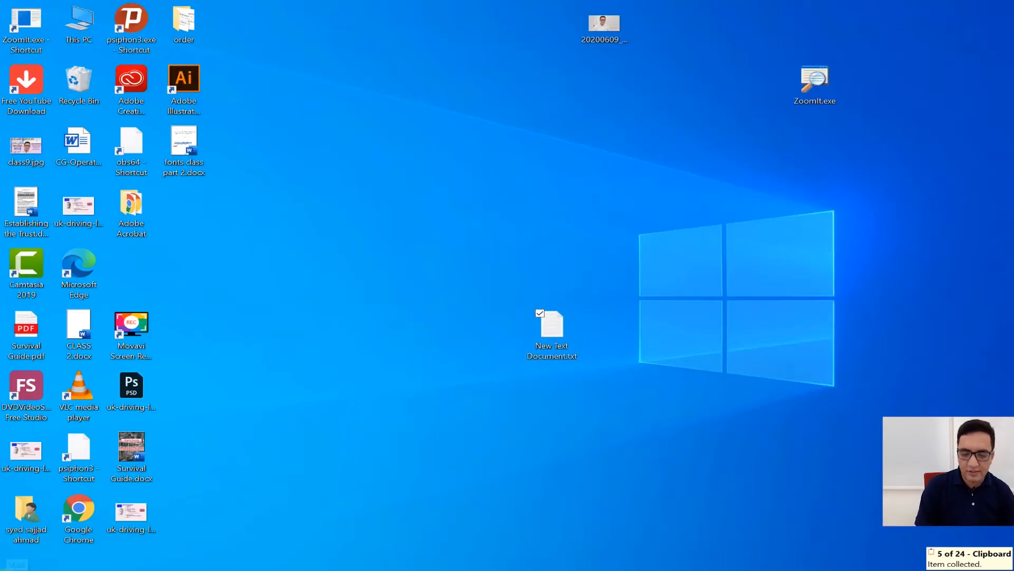
Step: Open Notepad and paste the copied Portable Network Graphics (PNG) sentence from the Windows clipboard history
{"action": "key", "text": "super"}
{"action": "key", "text": "super"}
{"action": "type", "text": "note"}
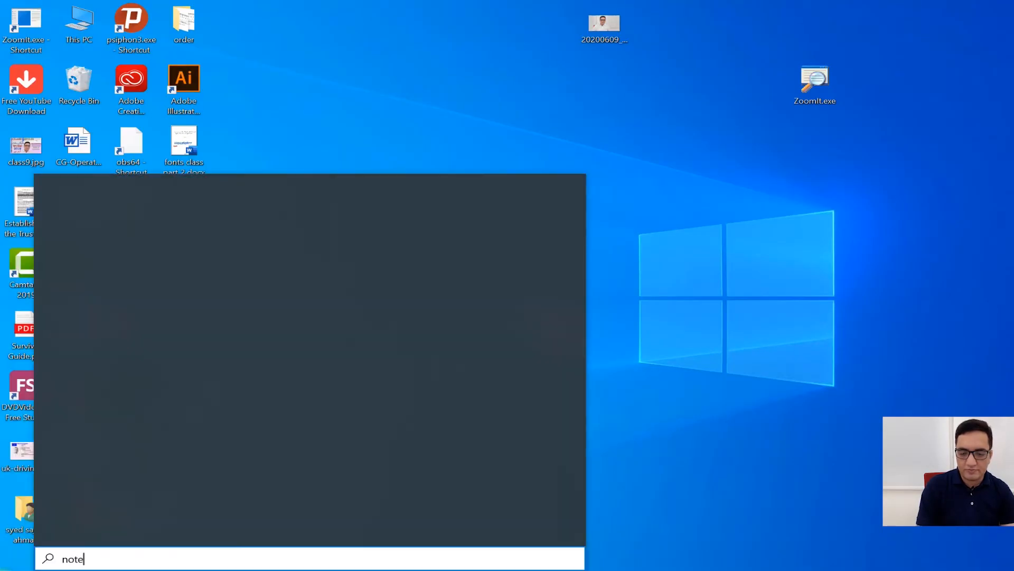
{"action": "left_click", "coordinate": [185, 242]}
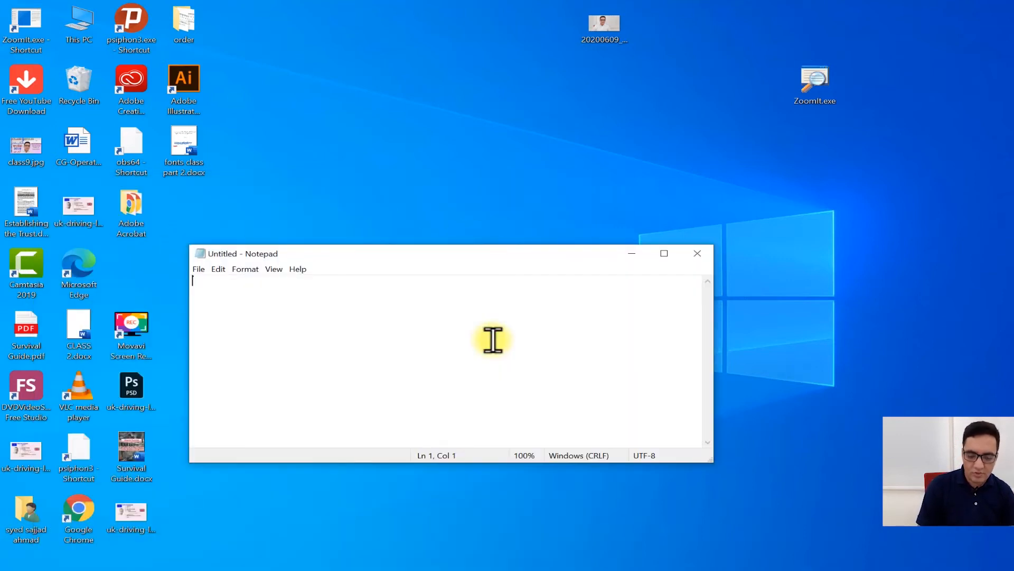
{"action": "key", "text": "super+v"}
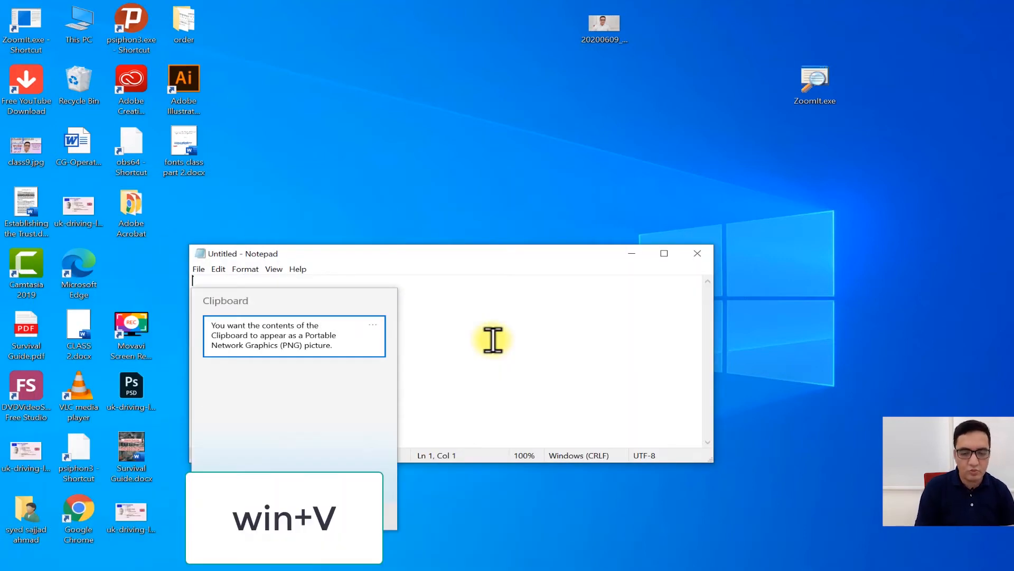
{"action": "left_click", "coordinate": [284, 325]}
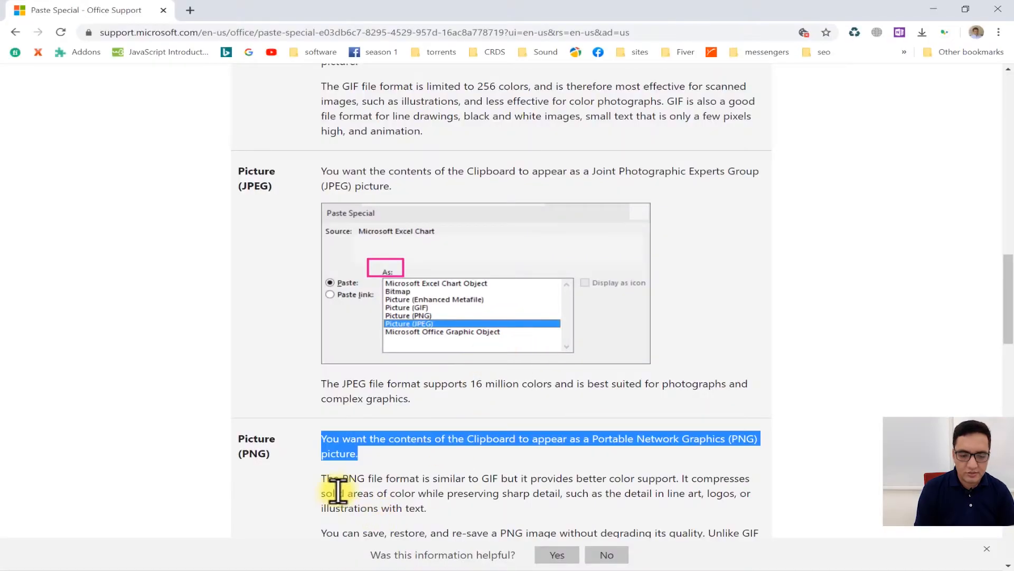
Step: Copy the paragraph beginning "The PNG file format is similar to GIF" from the support page and return to Notepad
{"action": "left_click_drag", "start_coordinate": [323, 478], "coordinate": [420, 508]}
{"action": "key", "text": "ctrl+c"}
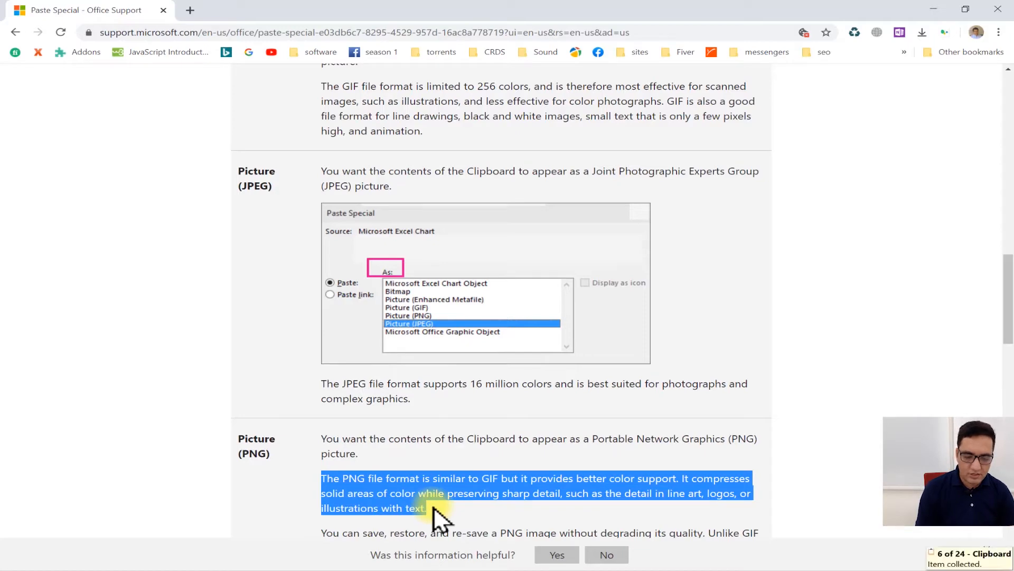
{"action": "key", "text": "alt+Tab"}
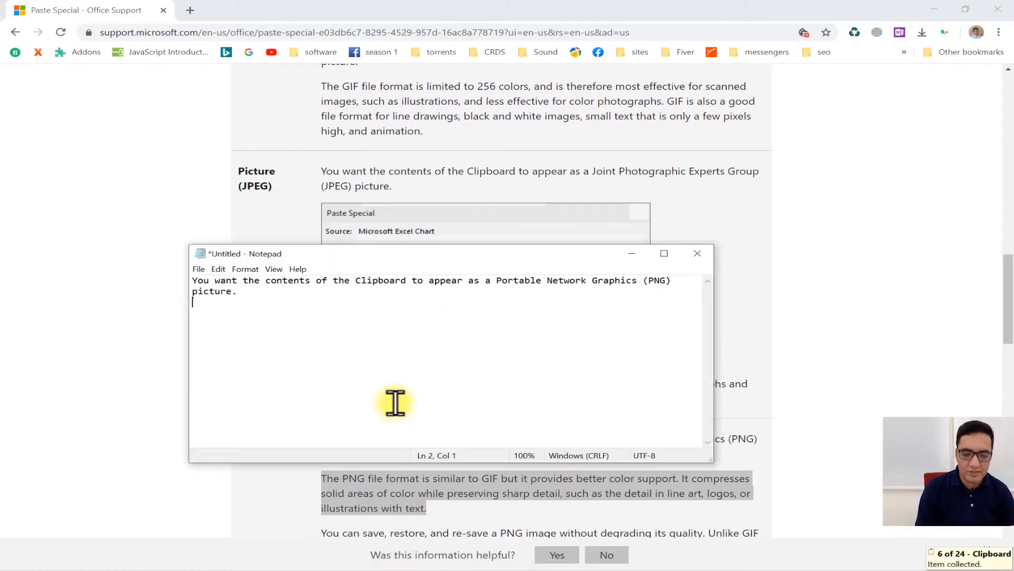
Step: Paste the older PNG sentence and the newly copied paragraph from clipboard history into Notepad, and close it without saving
{"action": "key", "text": "super+v"}
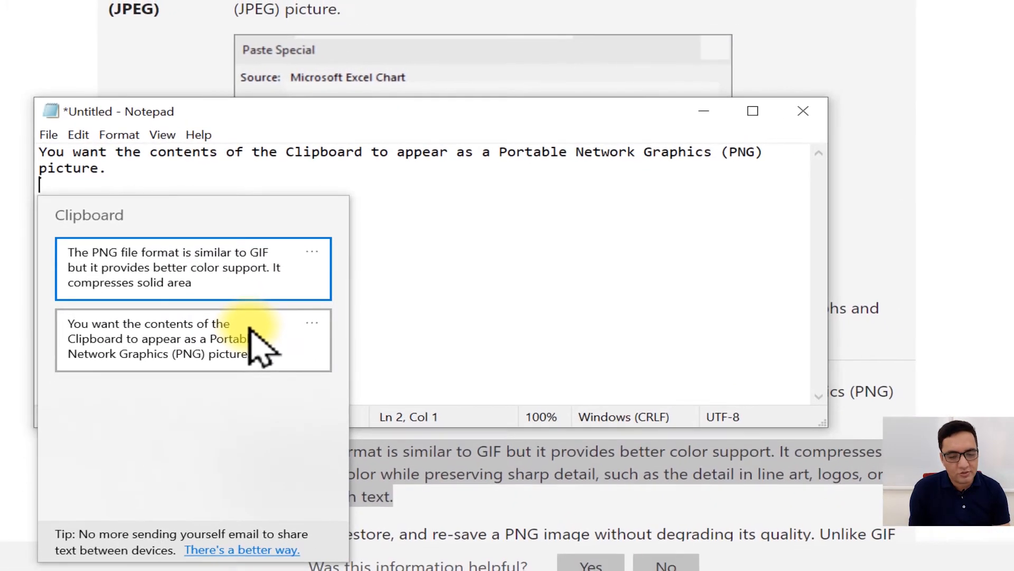
{"action": "left_click", "coordinate": [251, 330]}
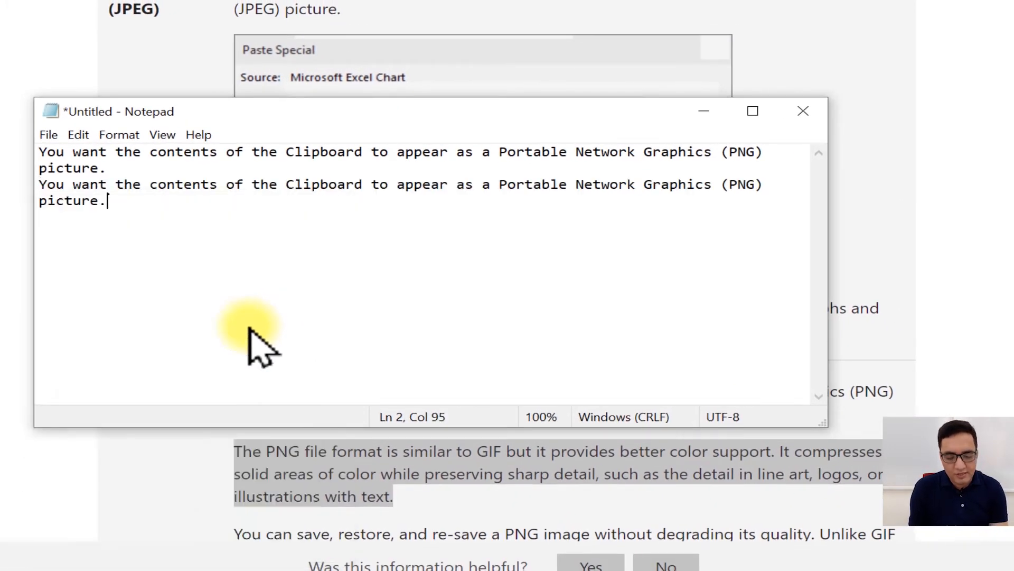
{"action": "key", "text": "super+v"}
{"action": "left_click", "coordinate": [232, 283]}
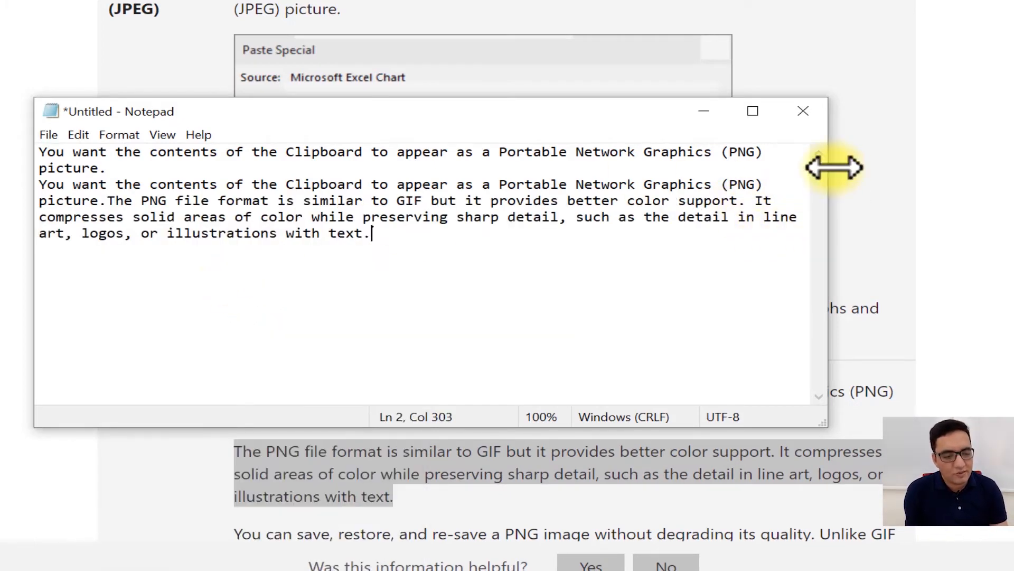
{"action": "left_click", "coordinate": [803, 112]}
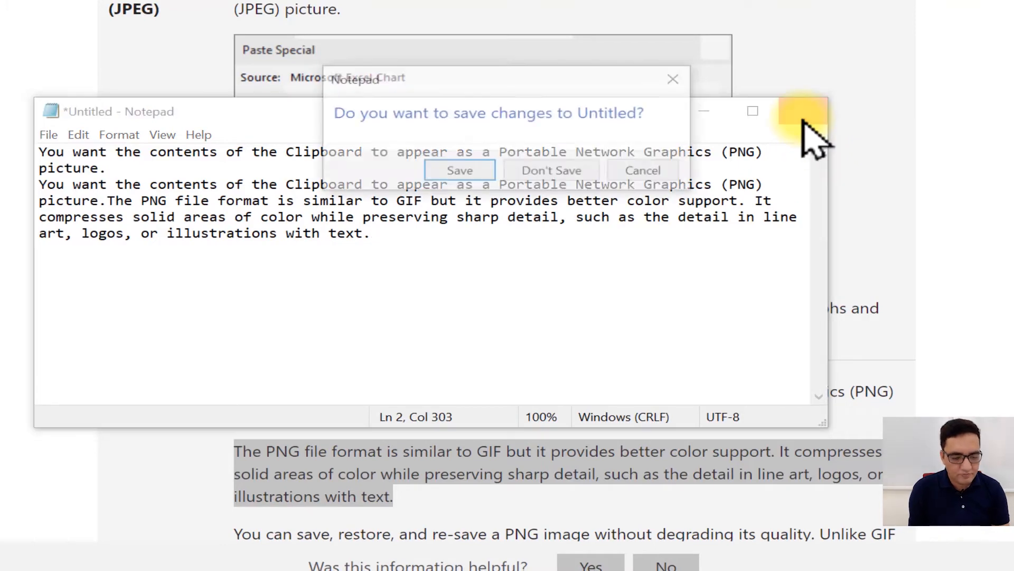
{"action": "left_click", "coordinate": [569, 173]}
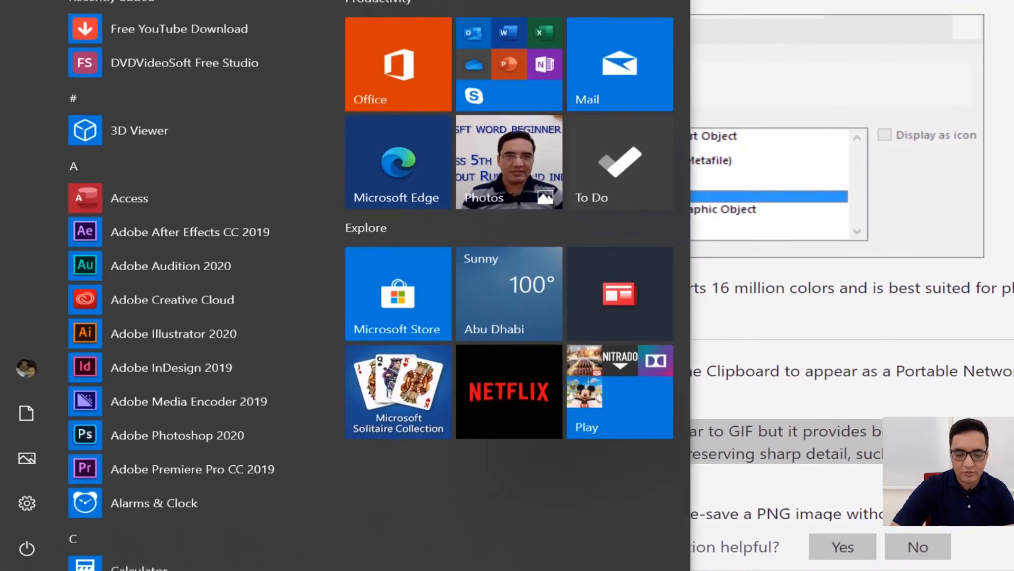
Step: Open the Windows Clipboard settings and clear the clipboard data
{"action": "type", "text": "clip"}
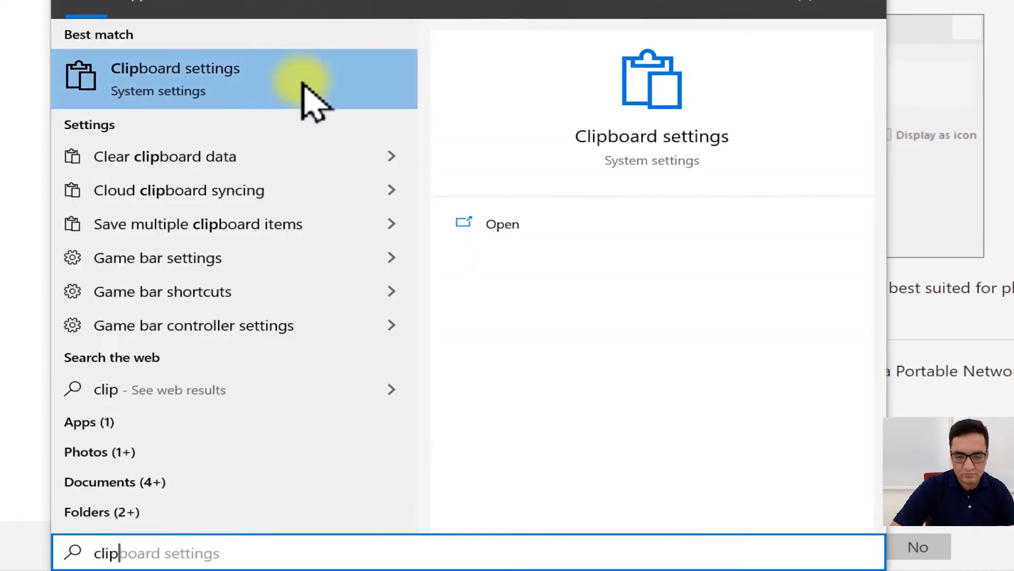
{"action": "left_click", "coordinate": [289, 74]}
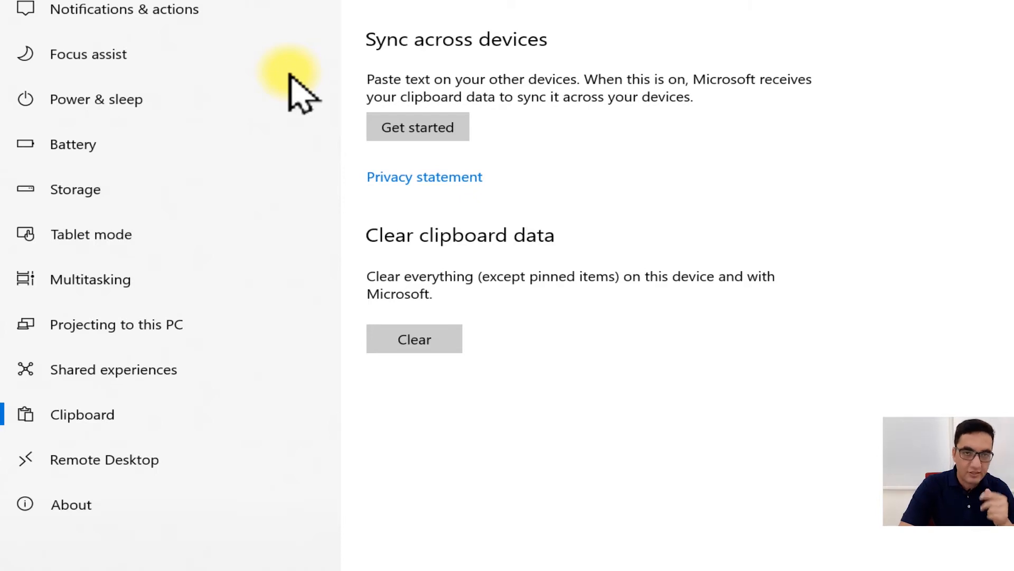
{"action": "left_click", "coordinate": [414, 350]}
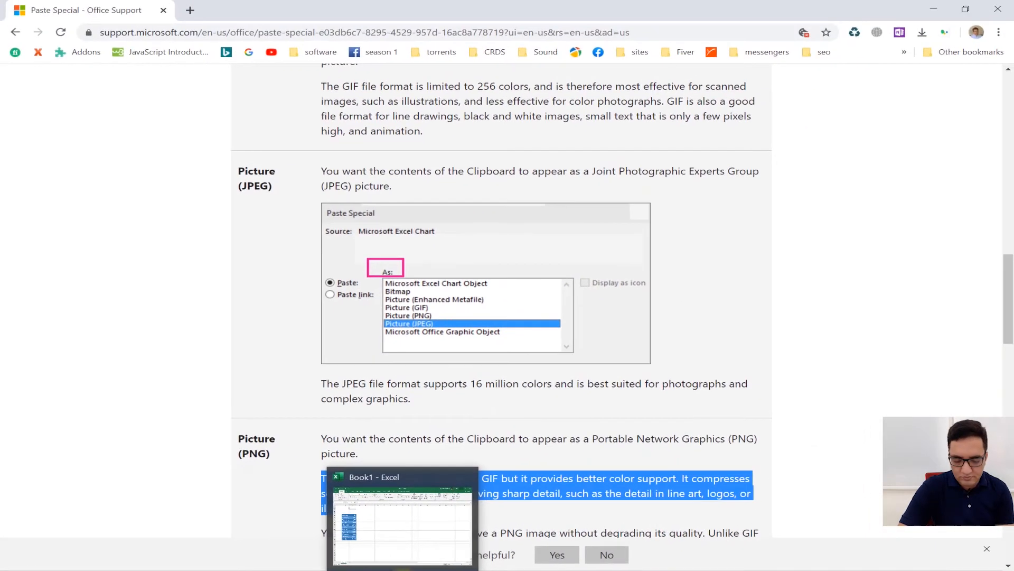
Step: Open a new Notepad window, check the contents of the Windows clipboard history, and dismiss the history
{"action": "key", "text": "super"}
{"action": "type", "text": "note"}
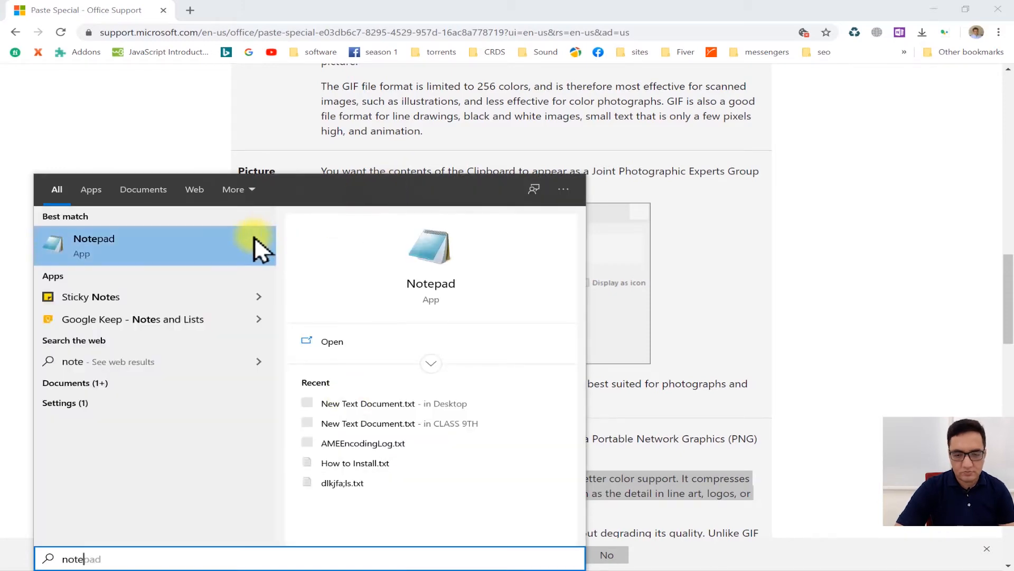
{"action": "left_click", "coordinate": [255, 236]}
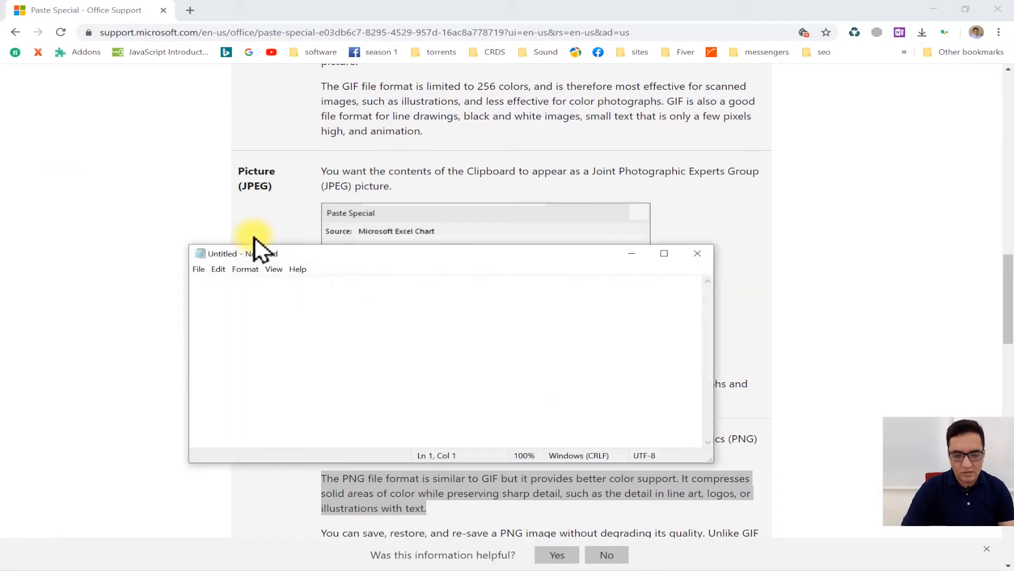
{"action": "key", "text": "super"}
{"action": "left_click", "coordinate": [494, 328]}
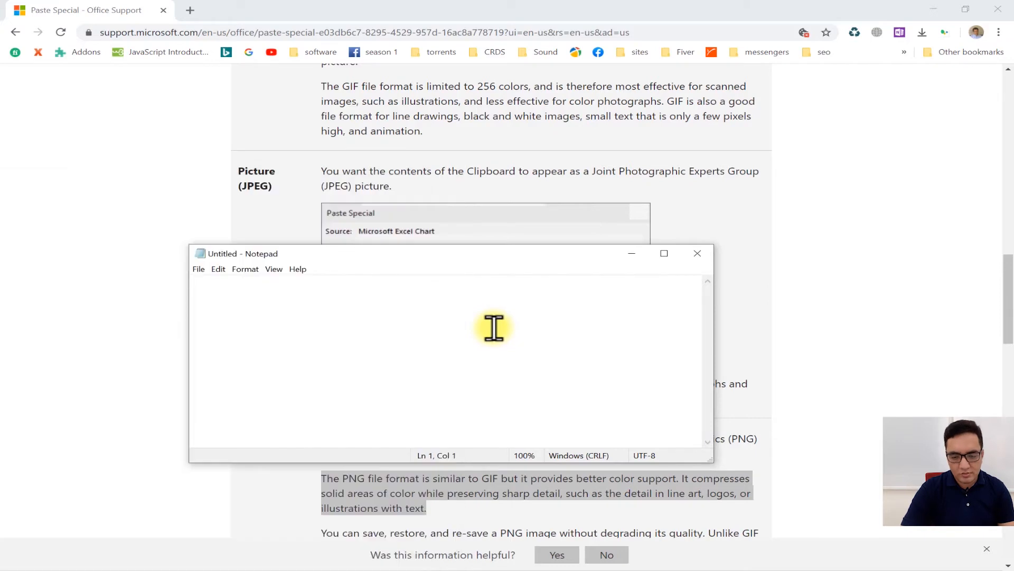
{"action": "key", "text": "super+v"}
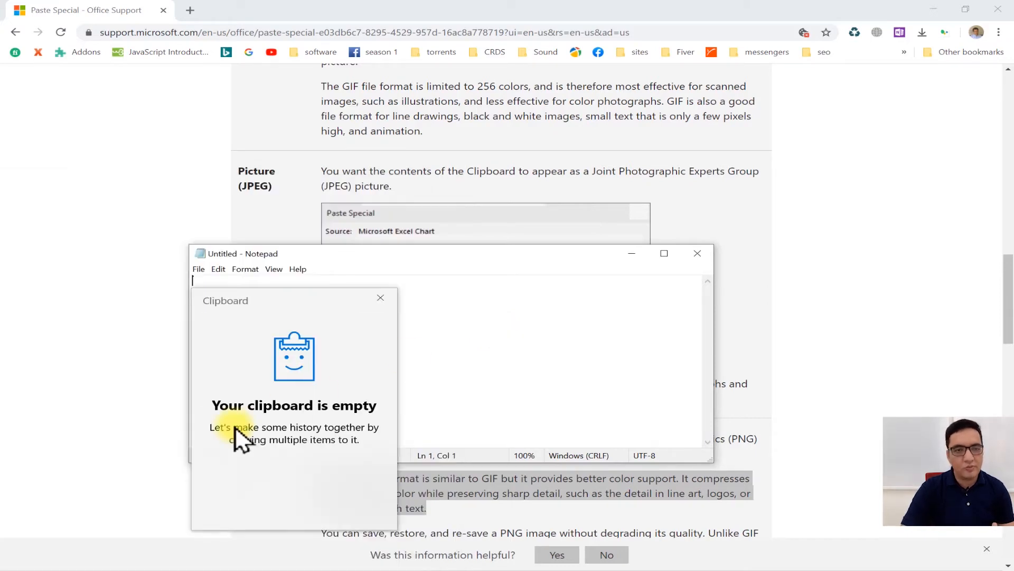
{"action": "left_click", "coordinate": [381, 297]}
Step: Switch to Document1 in Word and clear all collected items from the Office Clipboard
{"action": "mouse_move", "coordinate": [272, 567]}
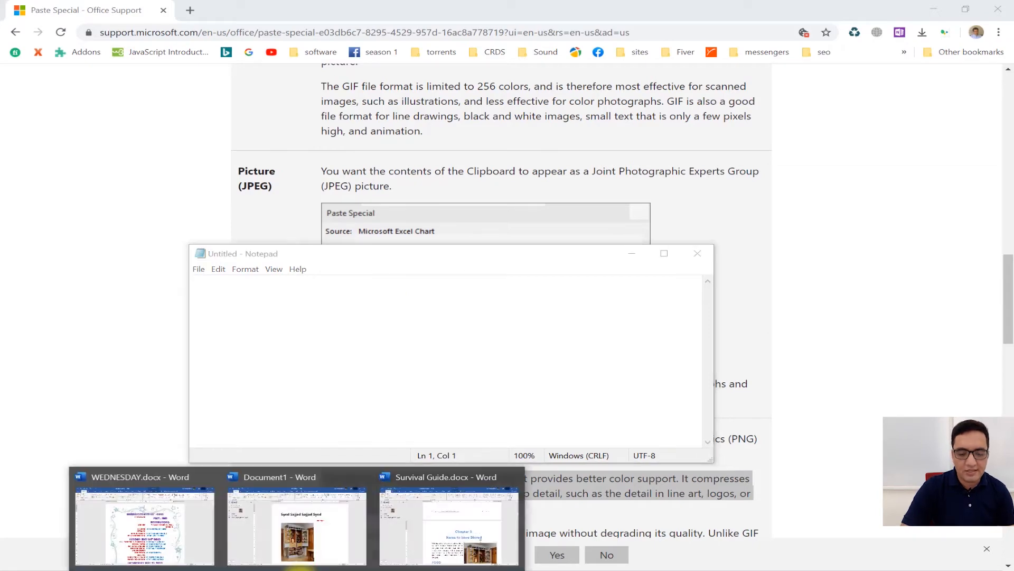
{"action": "left_click", "coordinate": [328, 525]}
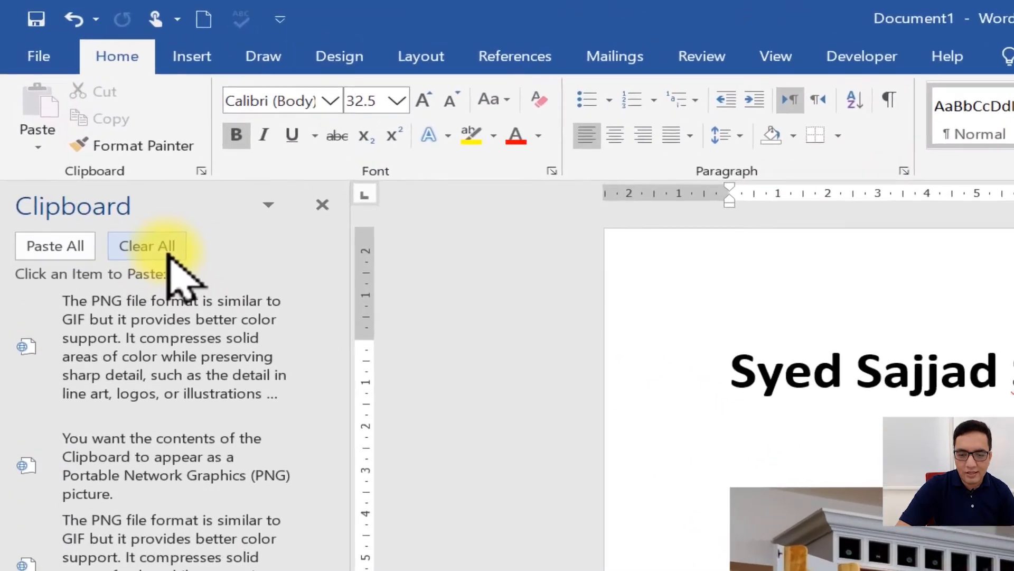
{"action": "left_click", "coordinate": [103, 157]}
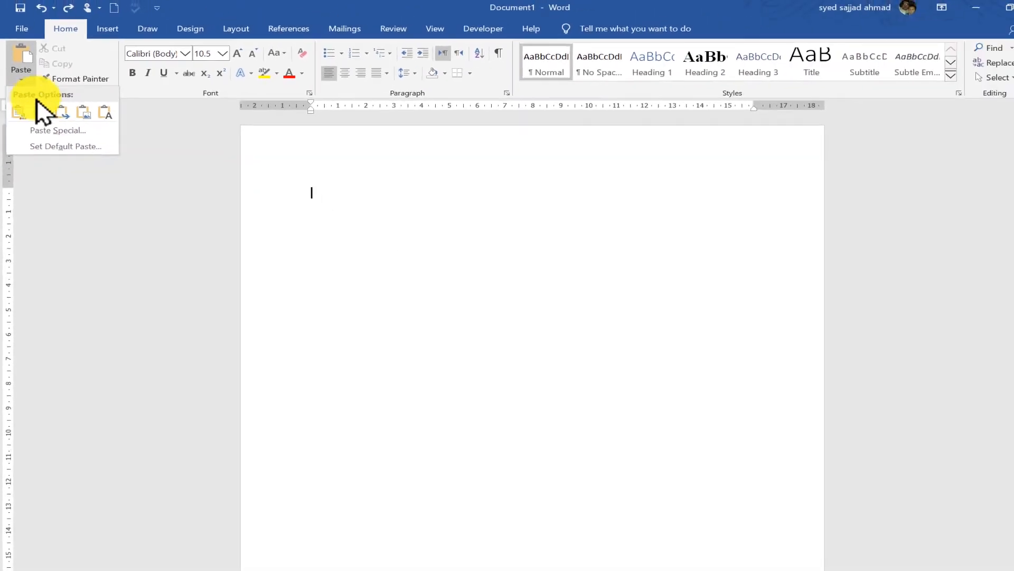
{"action": "left_click", "coordinate": [372, 417]}
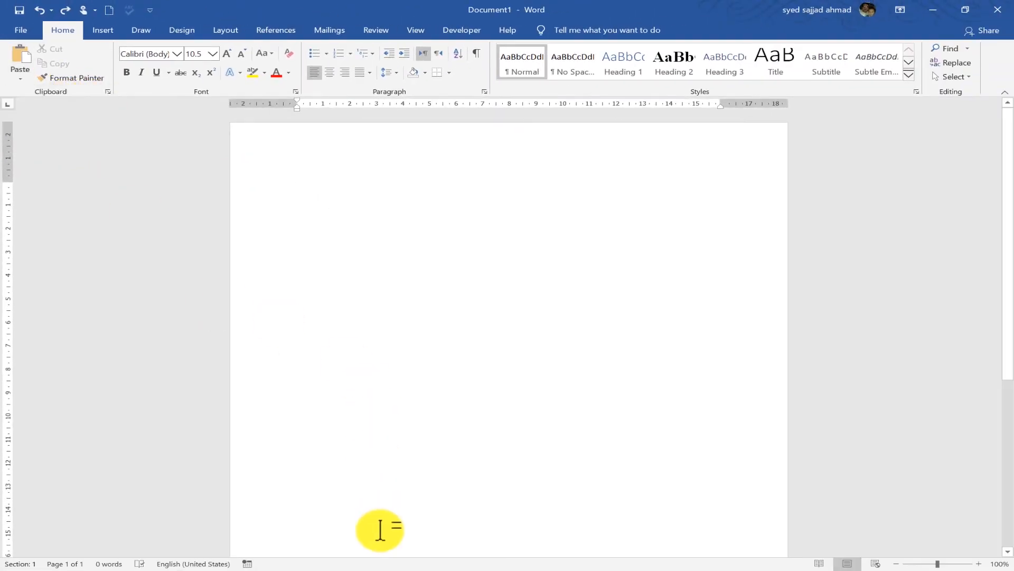
Step: Copy the WEDNESDAY-MAY-20TH-2020 schedule block, from its heading through the PRAYER/BENEDICTION row, in WEDNESDAY.docx
{"action": "mouse_move", "coordinate": [295, 565]}
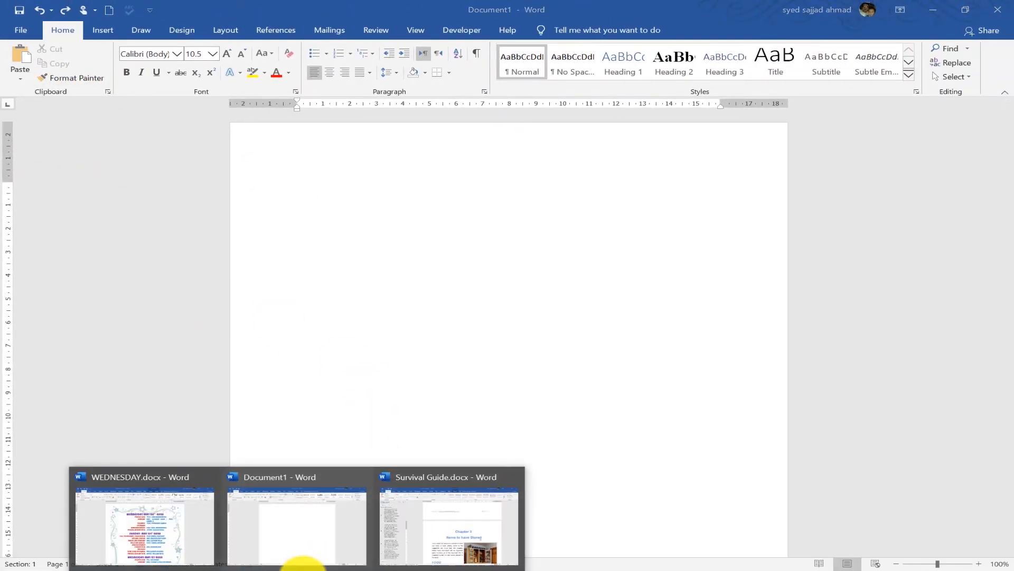
{"action": "left_click", "coordinate": [173, 524]}
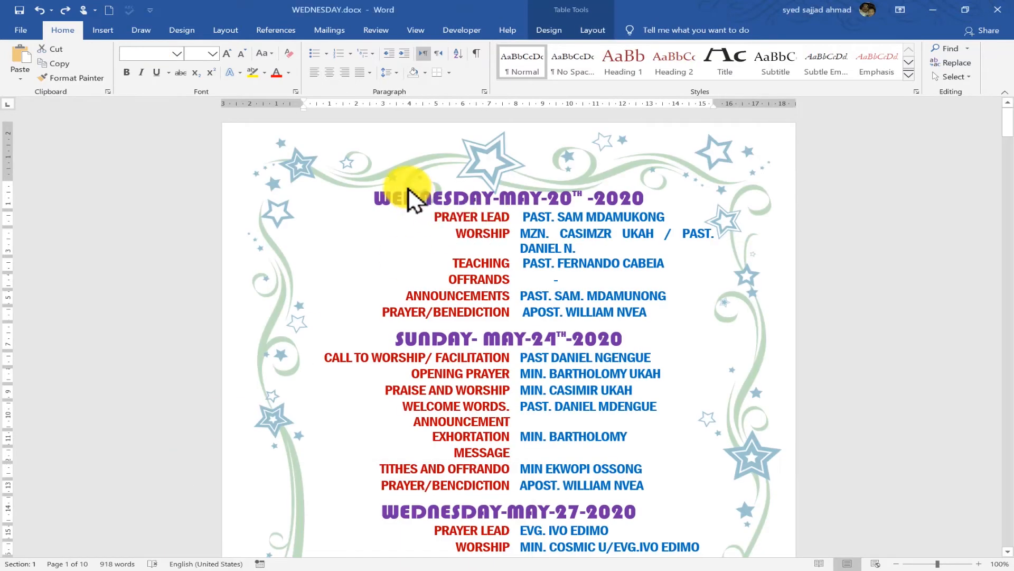
{"action": "left_click_drag", "start_coordinate": [364, 201], "coordinate": [625, 312]}
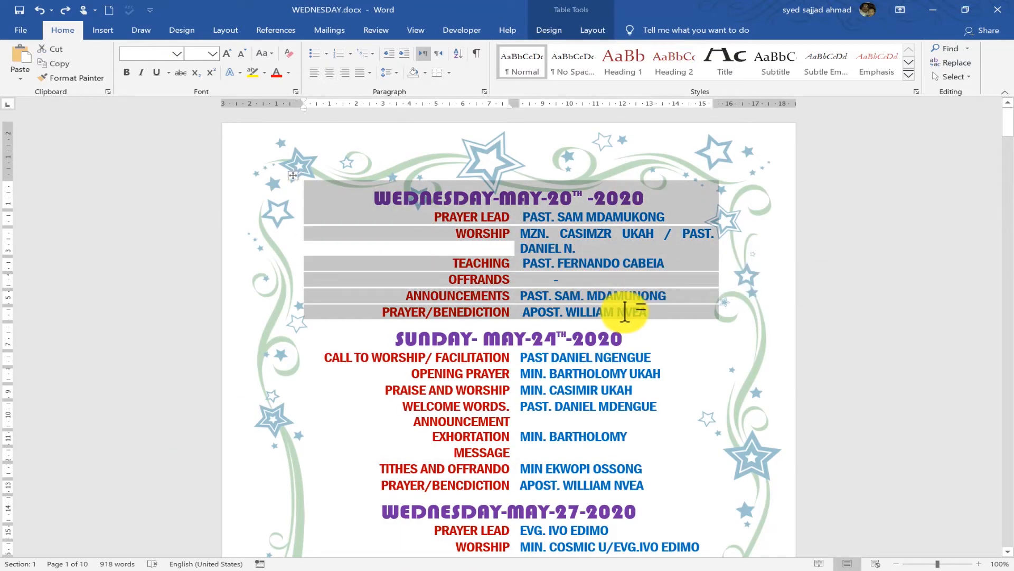
{"action": "key", "text": "ctrl+c"}
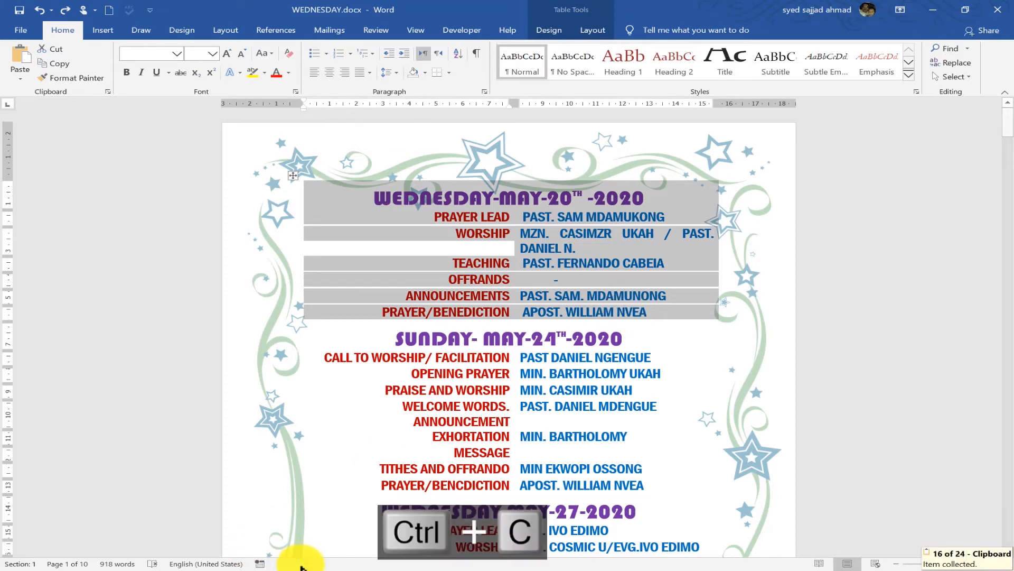
Step: Paste the schedule block into the blank Document1 with the default paste, and undo it
{"action": "left_click", "coordinate": [306, 555]}
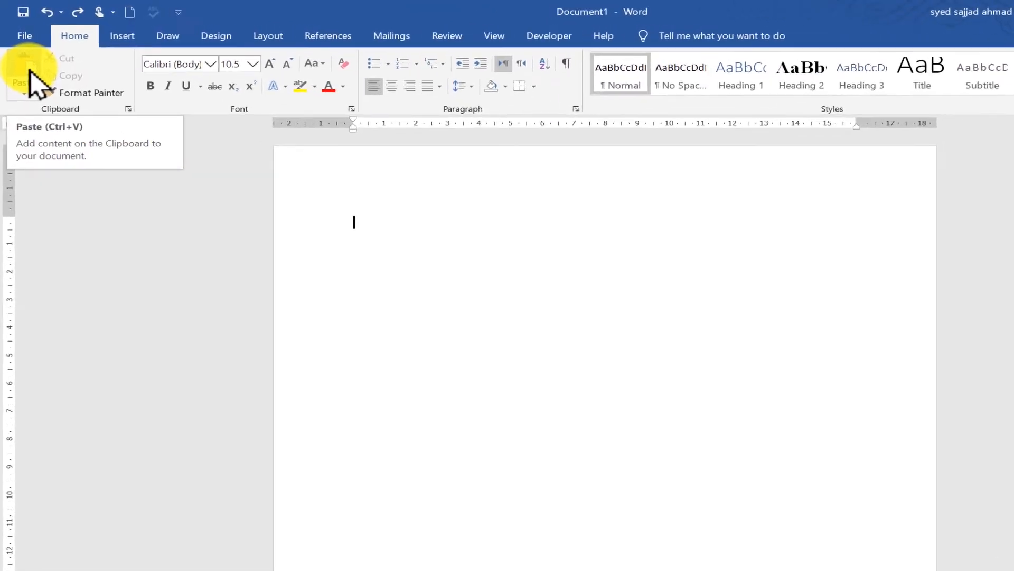
{"action": "left_click", "coordinate": [31, 74]}
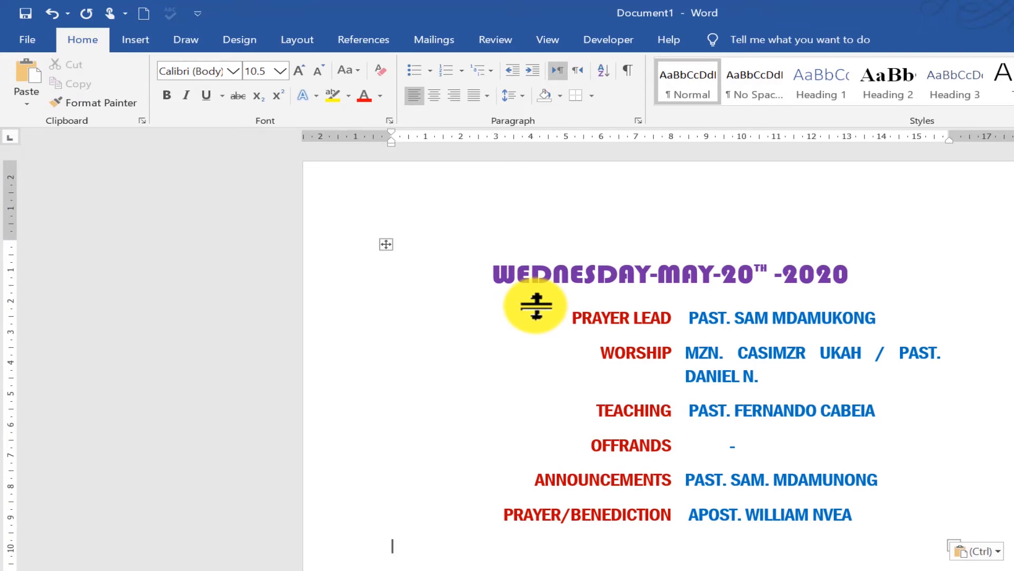
{"action": "key", "text": "ctrl+z"}
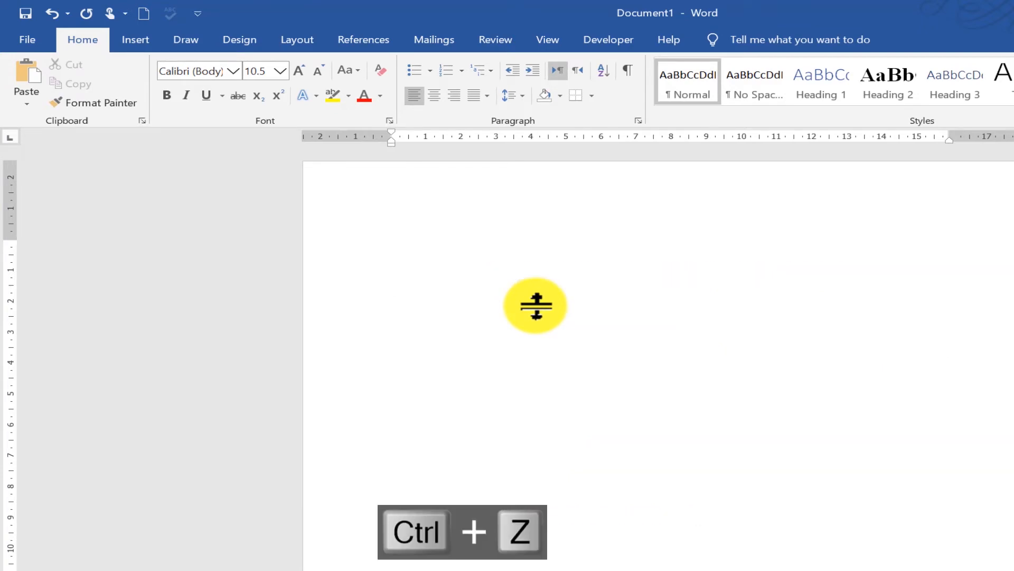
Step: Paste the schedule block using the destination styles option, and undo it
{"action": "left_click", "coordinate": [27, 100]}
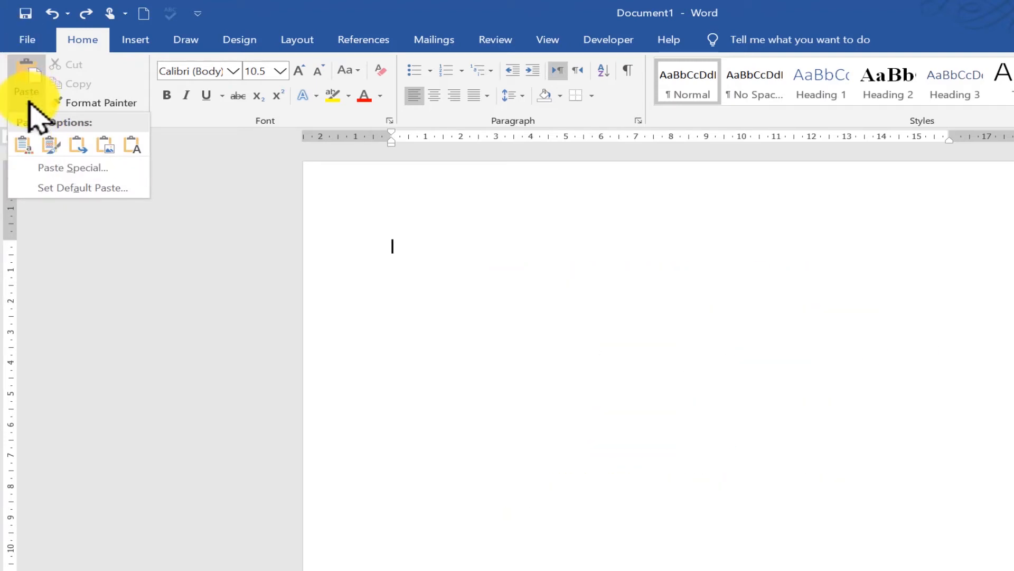
{"action": "left_click", "coordinate": [23, 148]}
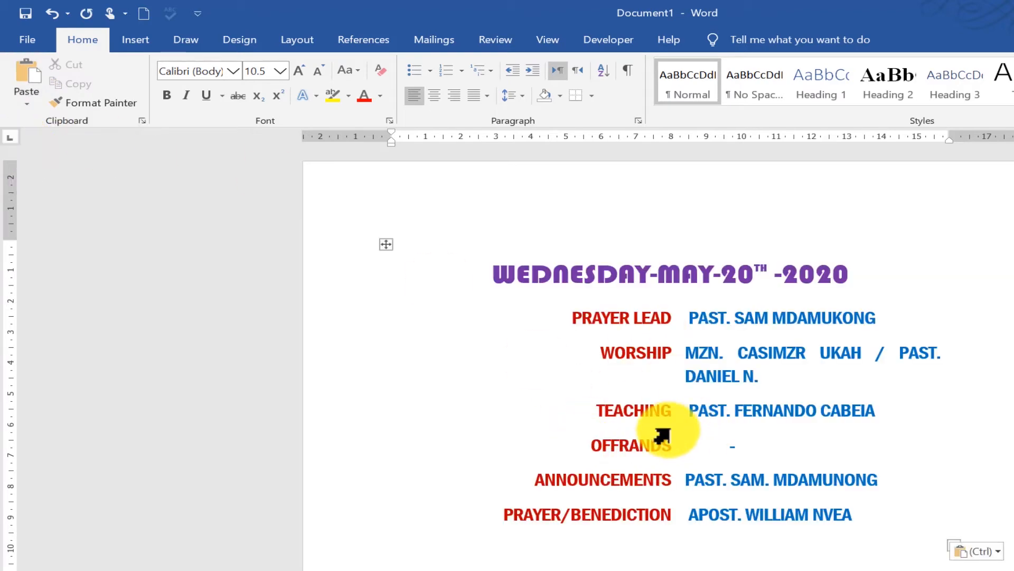
{"action": "key", "text": "ctrl+z"}
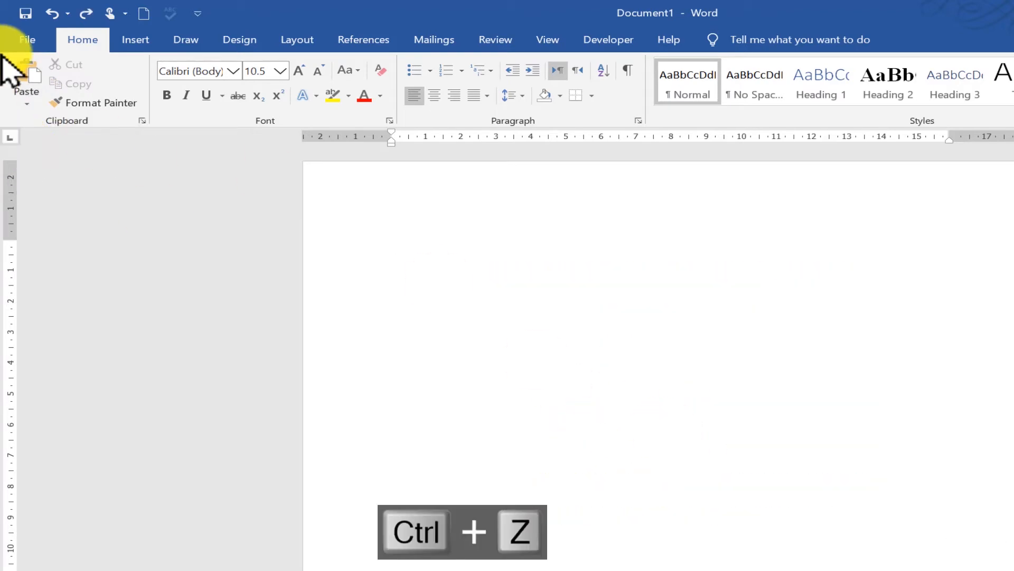
Step: Paste the schedule block into Document1 with Keep Source Formatting
{"action": "left_click", "coordinate": [27, 103]}
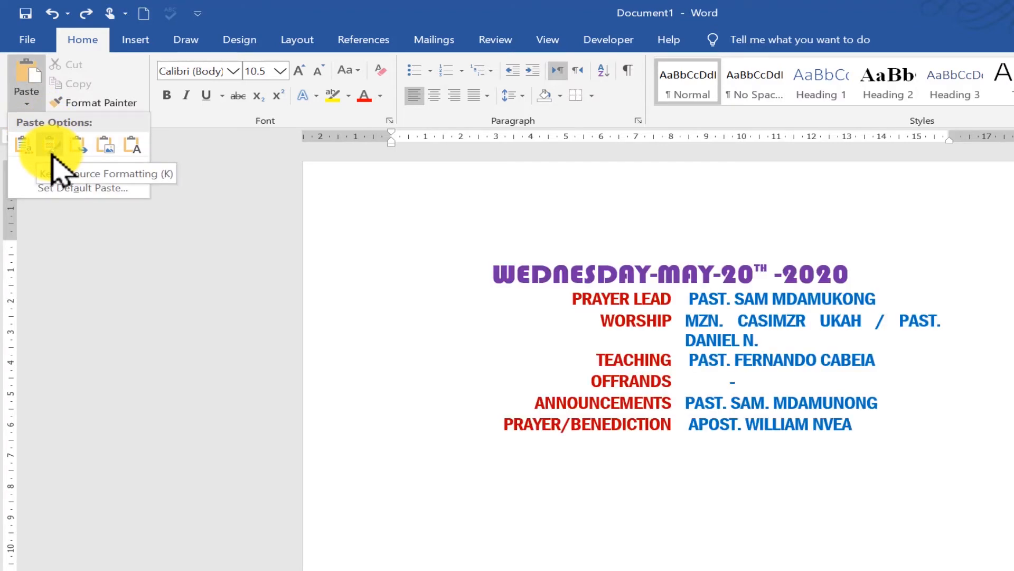
{"action": "left_click", "coordinate": [50, 148]}
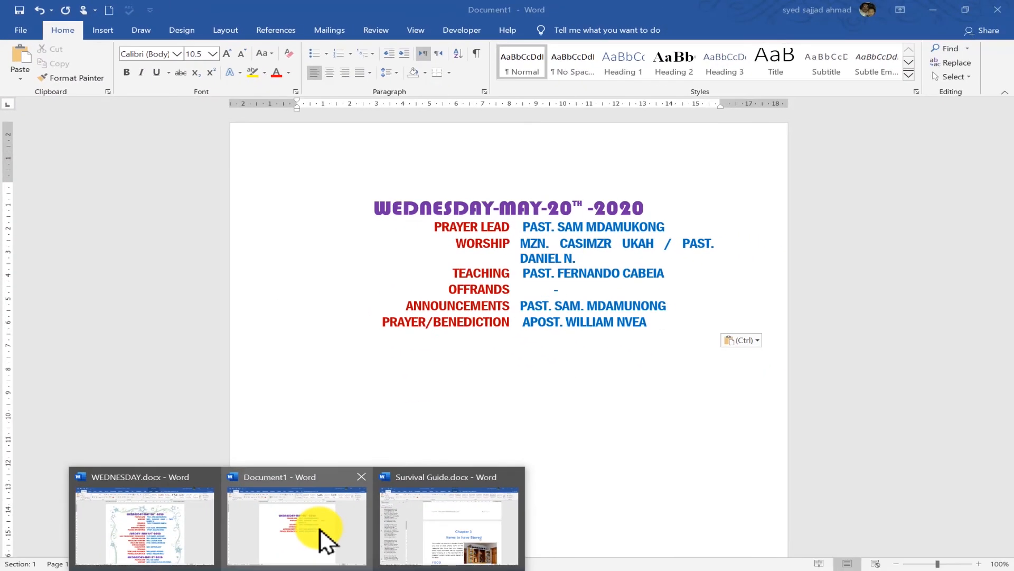
{"action": "left_click", "coordinate": [320, 528]}
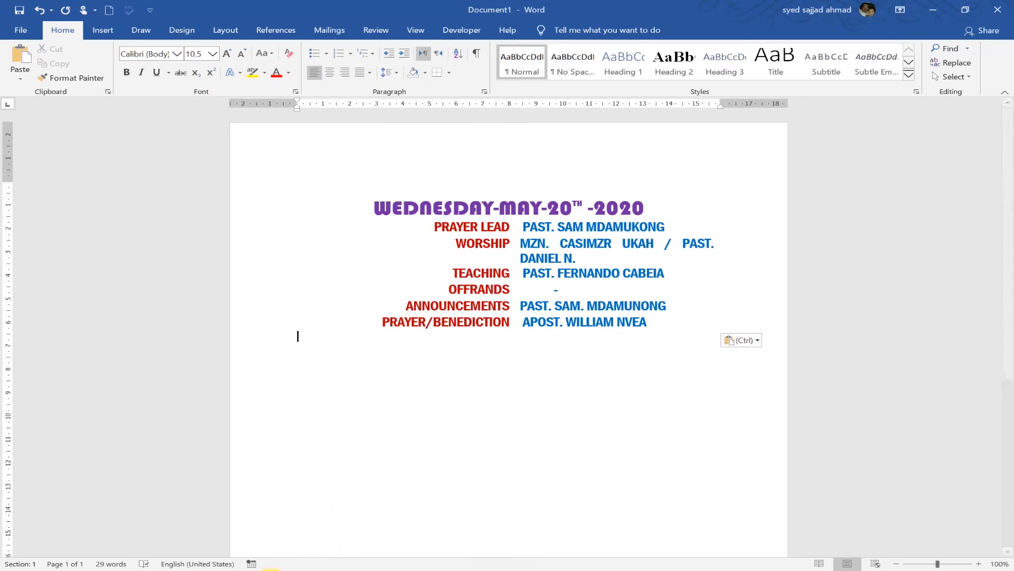
Step: Paste a second copy of the schedule block below the first one in Document1 using the destination theme
{"action": "left_click", "coordinate": [176, 534]}
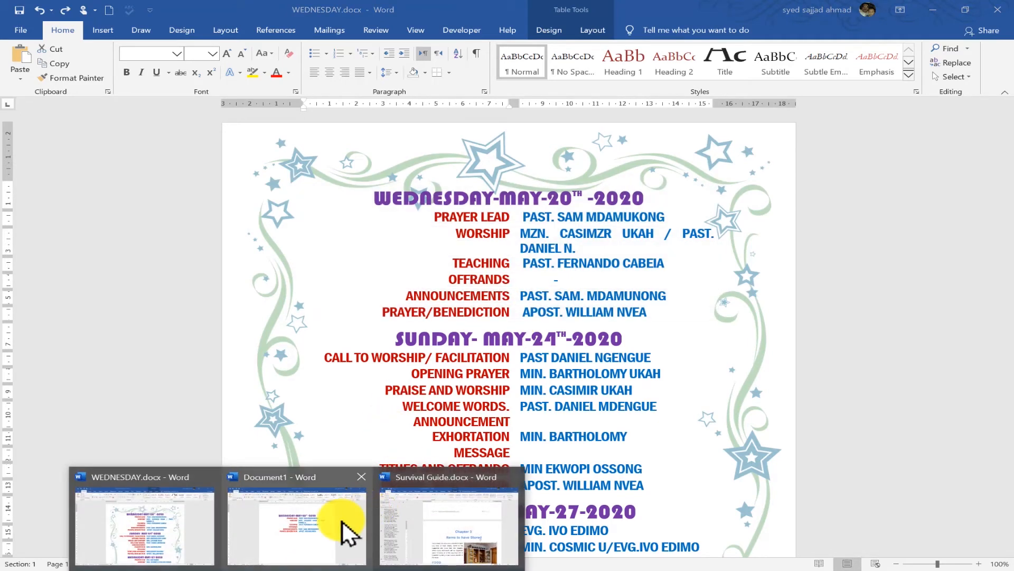
{"action": "left_click", "coordinate": [342, 521]}
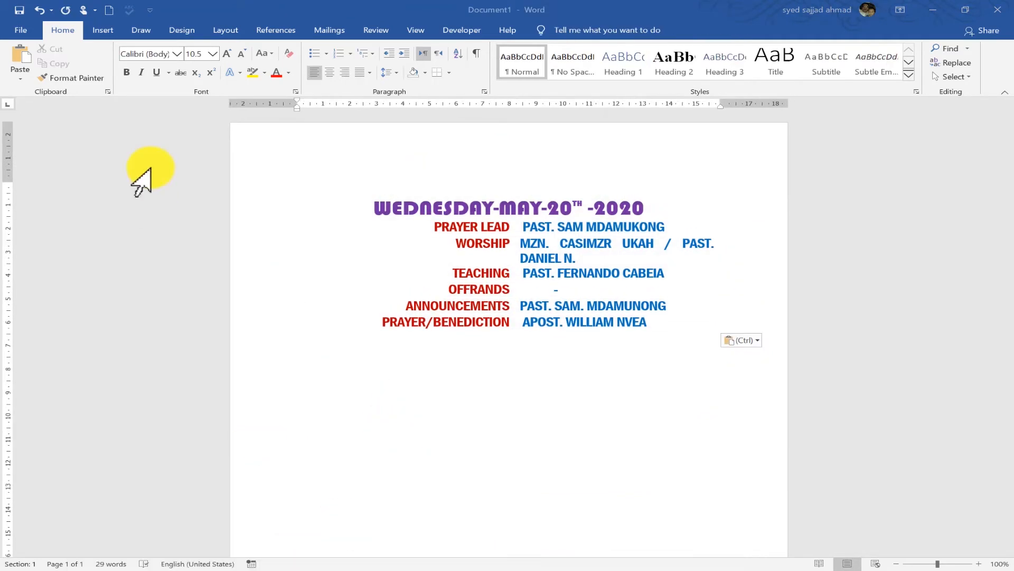
{"action": "left_click", "coordinate": [22, 77]}
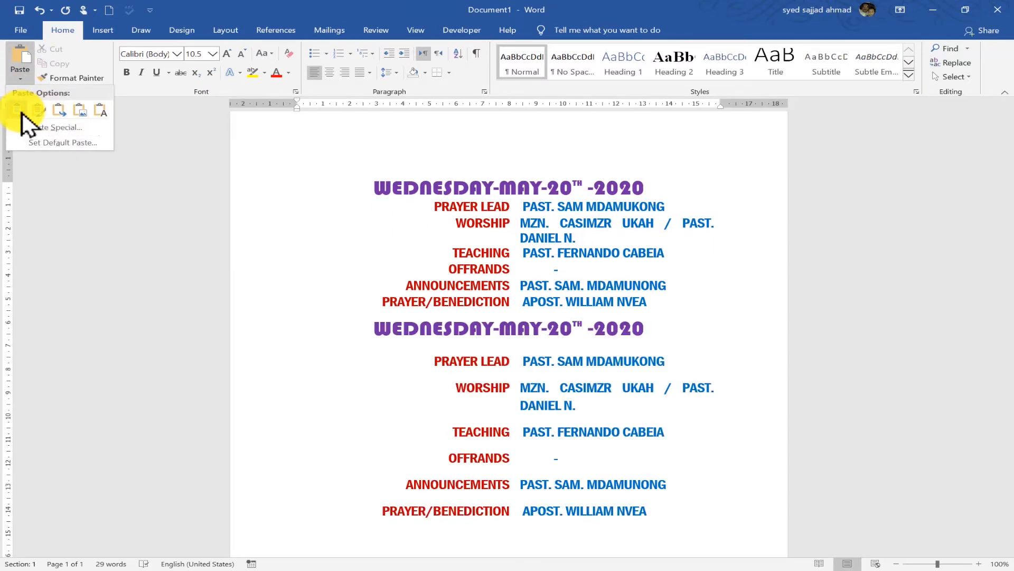
{"action": "left_click", "coordinate": [22, 112]}
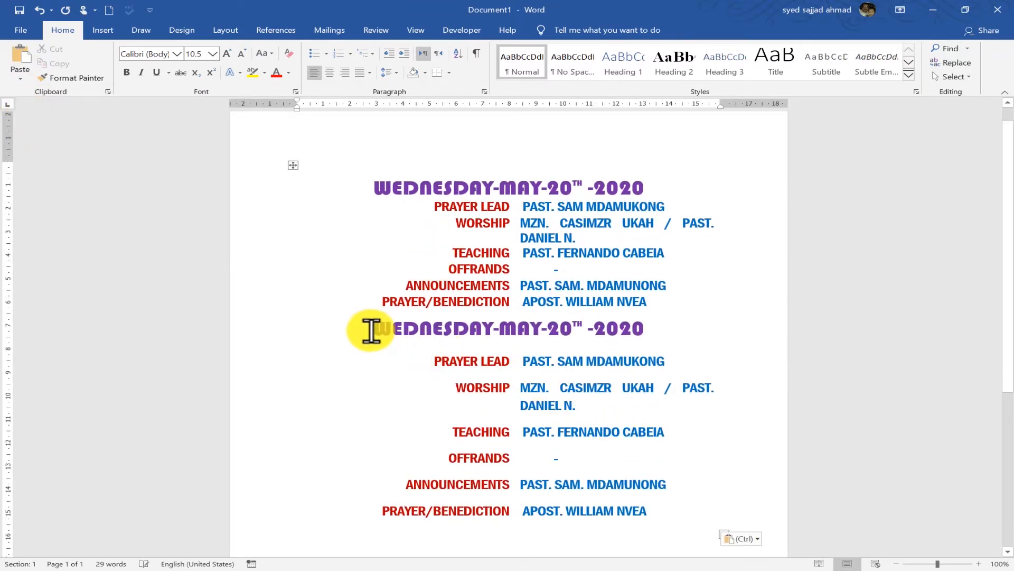
Step: Examine the table design options and the document theme that apply to the second schedule copy
{"action": "left_click_drag", "start_coordinate": [523, 338], "coordinate": [550, 403]}
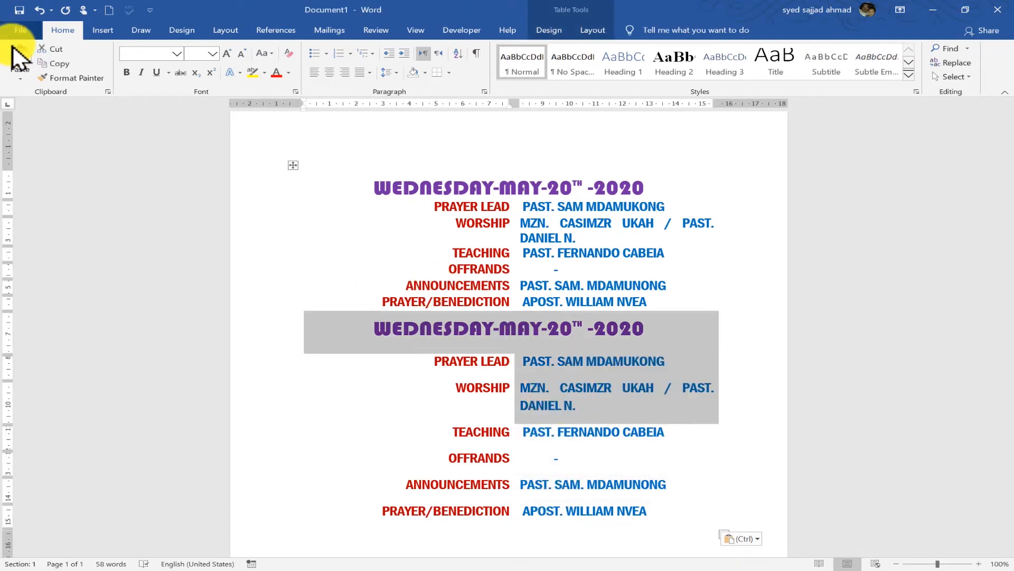
{"action": "left_click", "coordinate": [21, 79]}
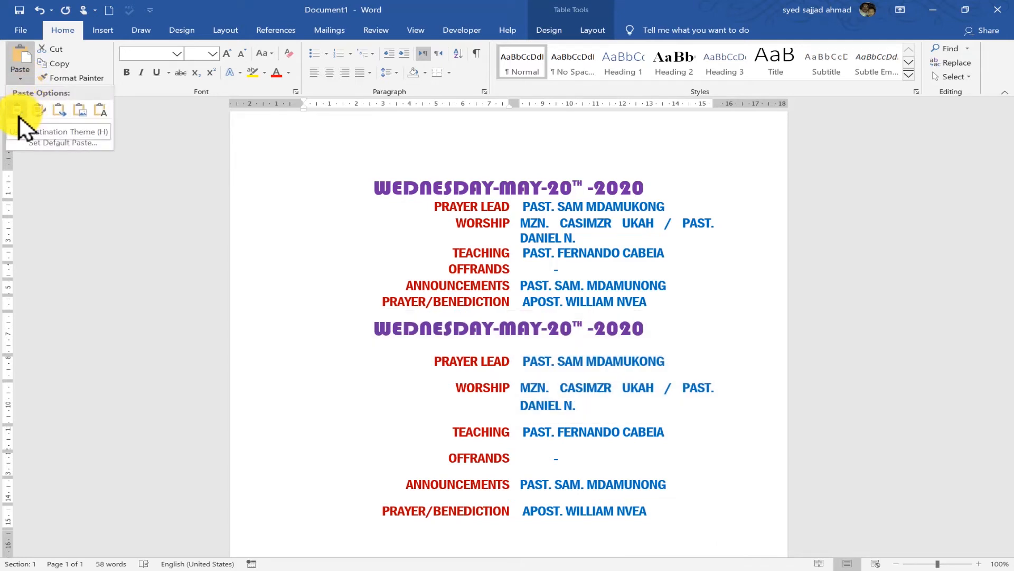
{"action": "left_click", "coordinate": [407, 3]}
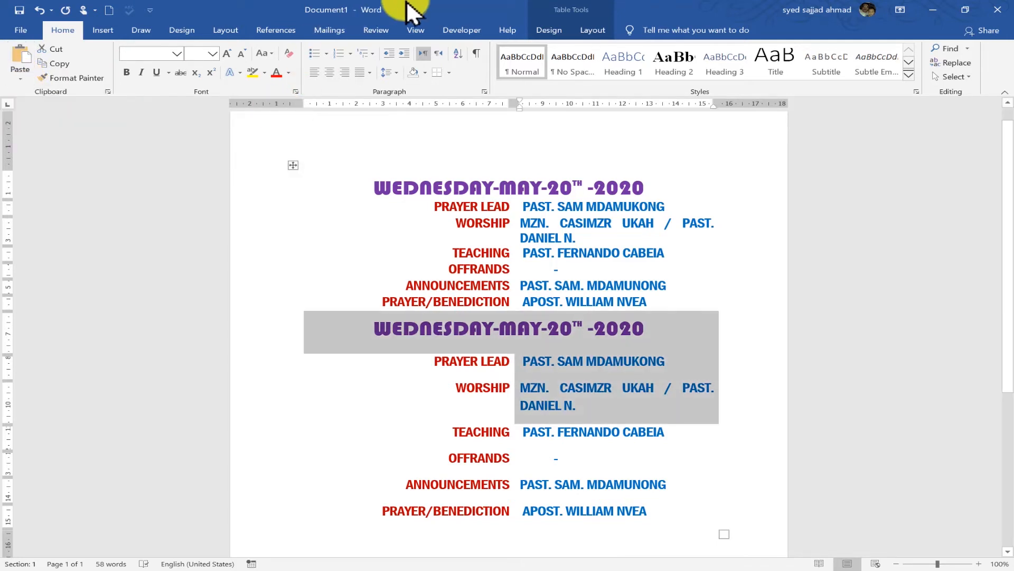
{"action": "left_click", "coordinate": [548, 30]}
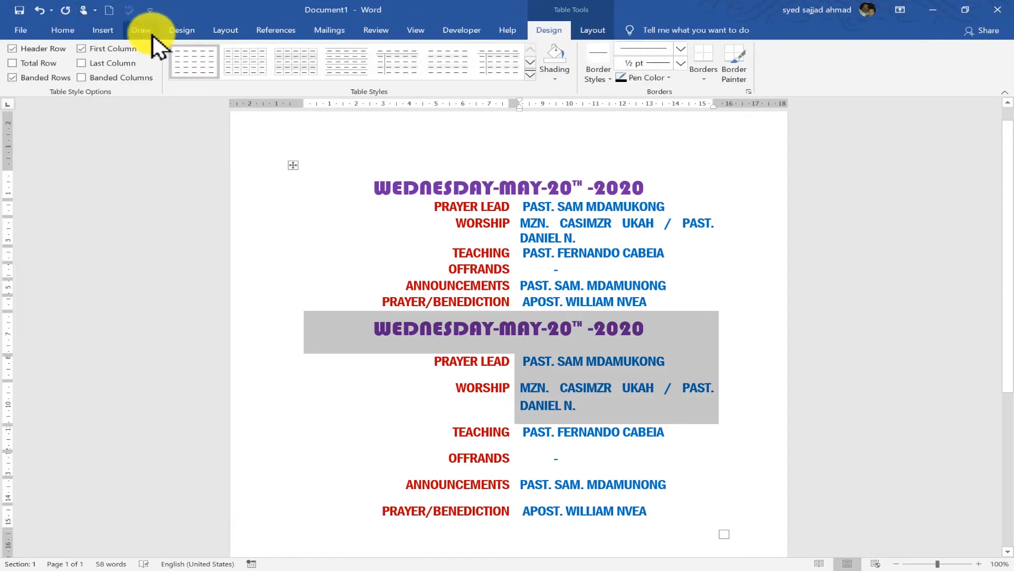
{"action": "left_click", "coordinate": [185, 30]}
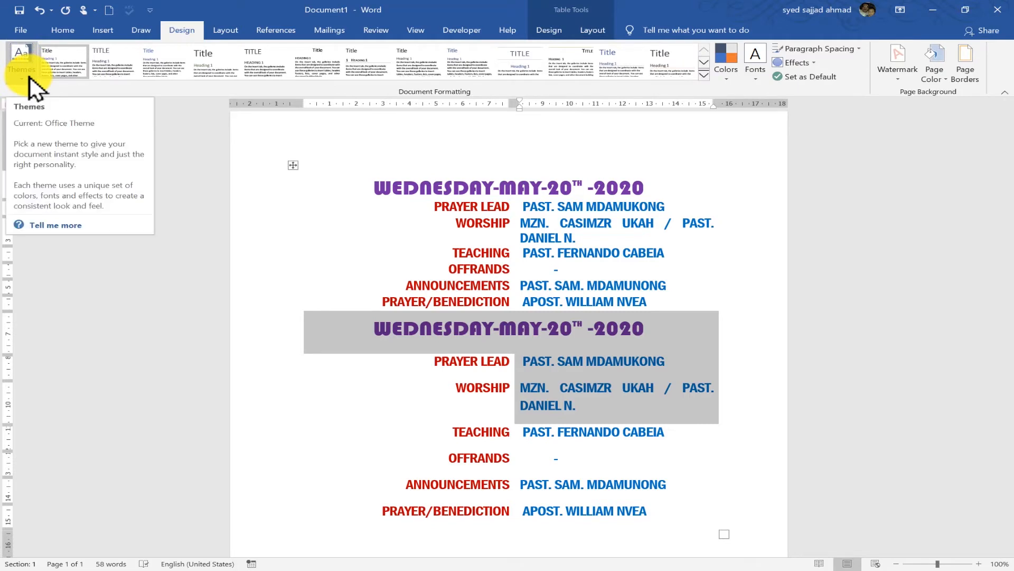
{"action": "left_click", "coordinate": [59, 27]}
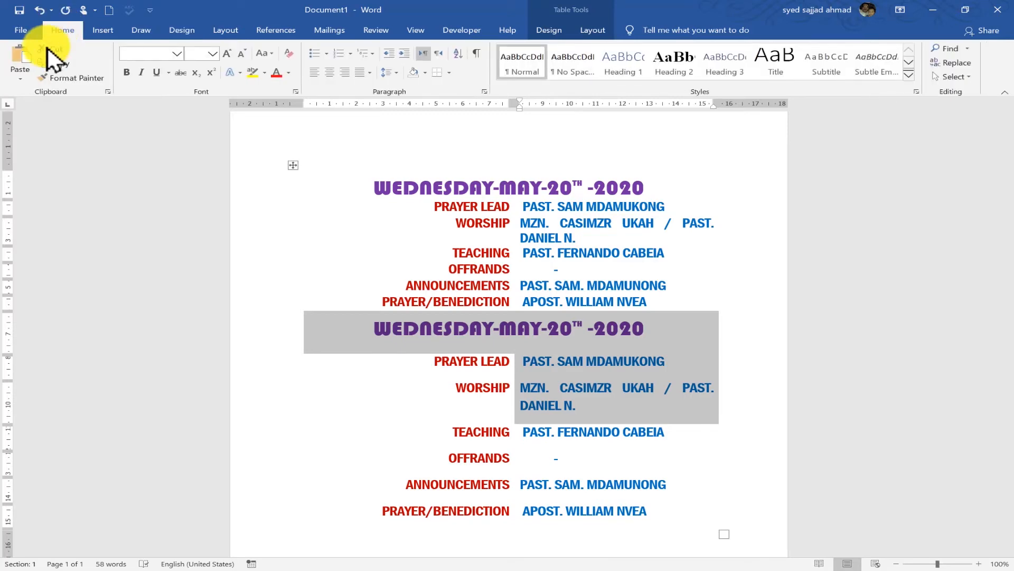
Step: Deselect the second schedule copy and undo the destination theme paste
{"action": "left_click", "coordinate": [22, 80]}
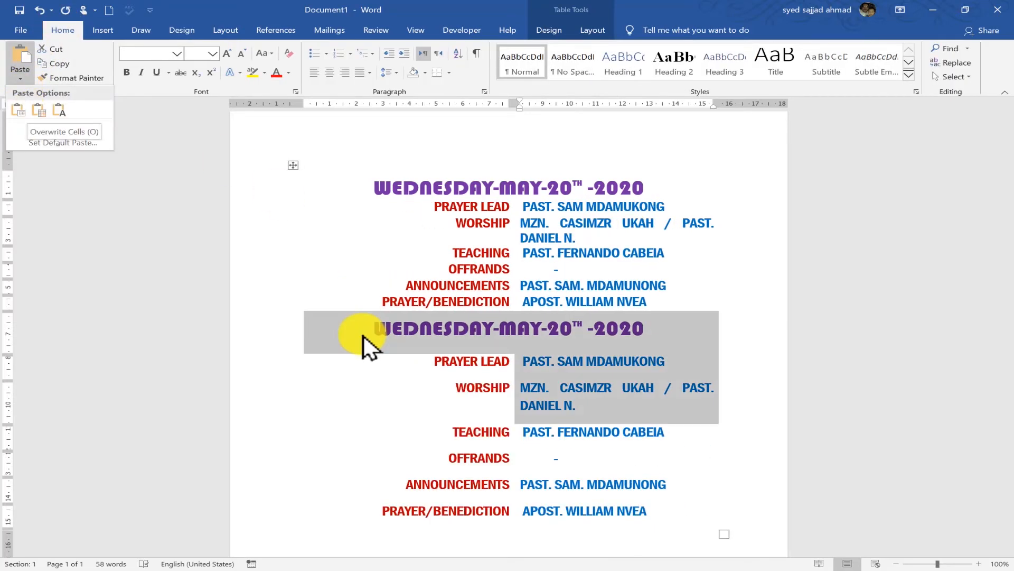
{"action": "left_click", "coordinate": [276, 332]}
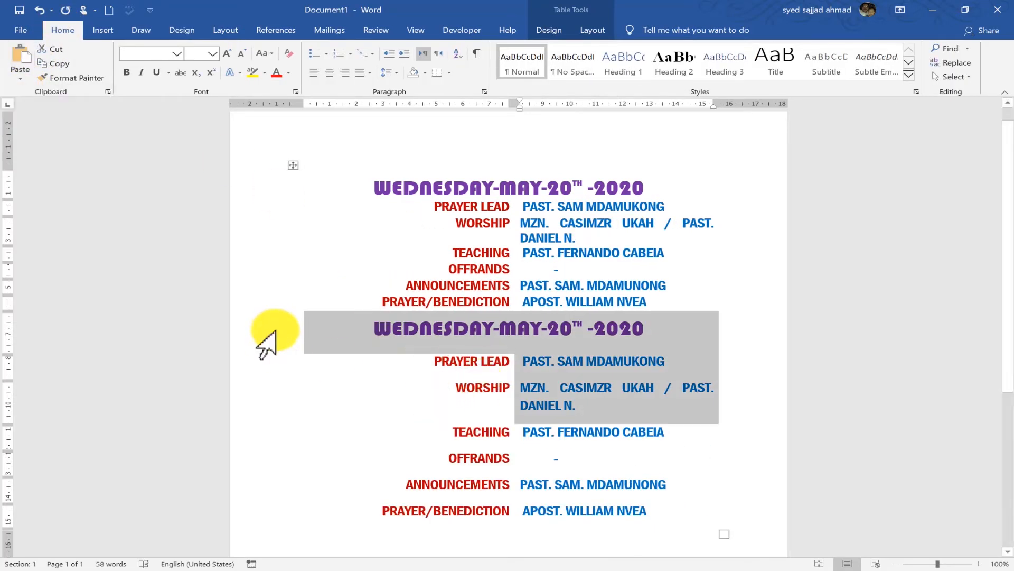
{"action": "left_click", "coordinate": [272, 408]}
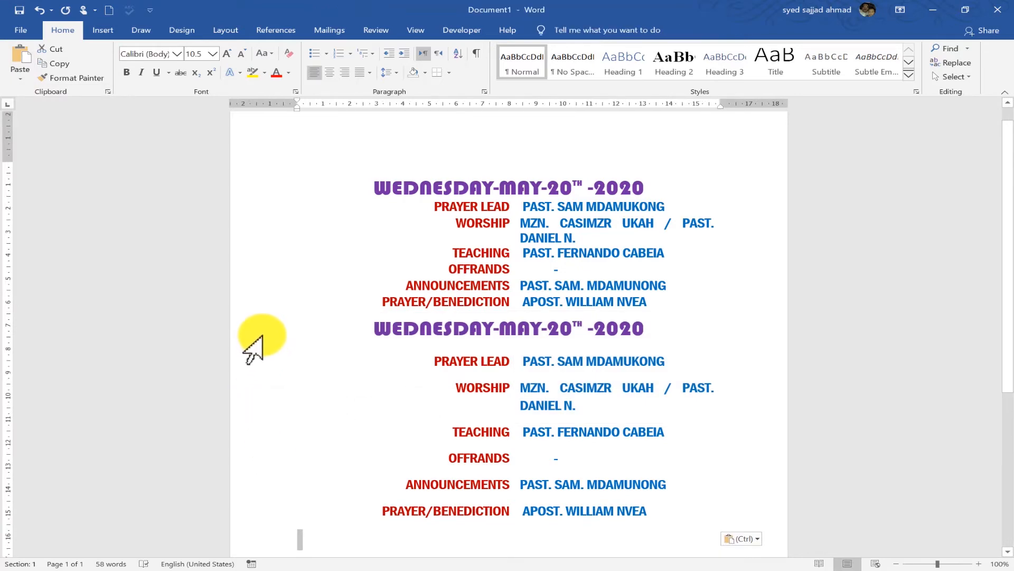
{"action": "key", "text": "ctrl+z"}
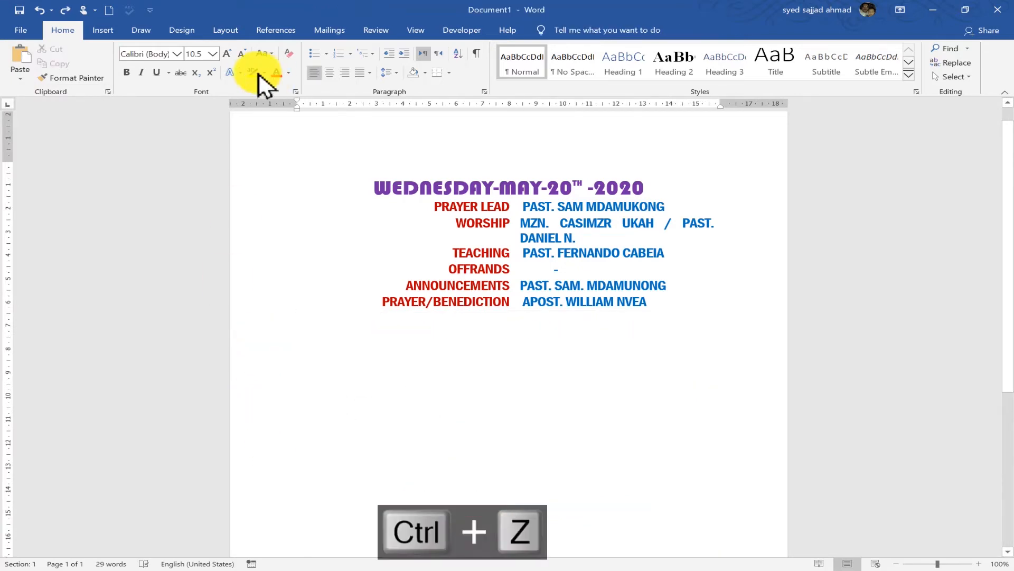
Step: Paste the schedule block below the first copy with Merge Formatting
{"action": "left_click", "coordinate": [23, 81]}
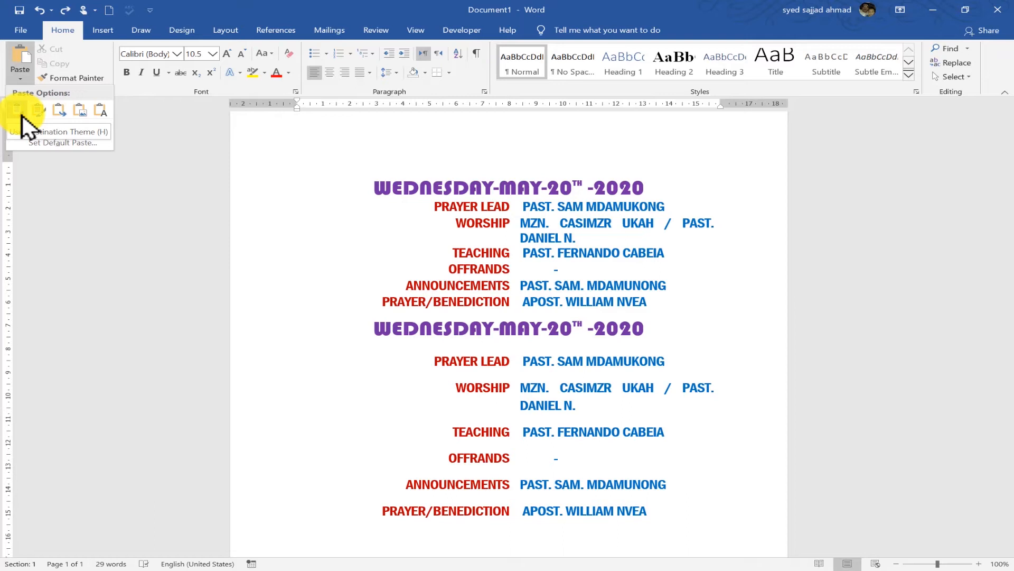
{"action": "left_click", "coordinate": [63, 113]}
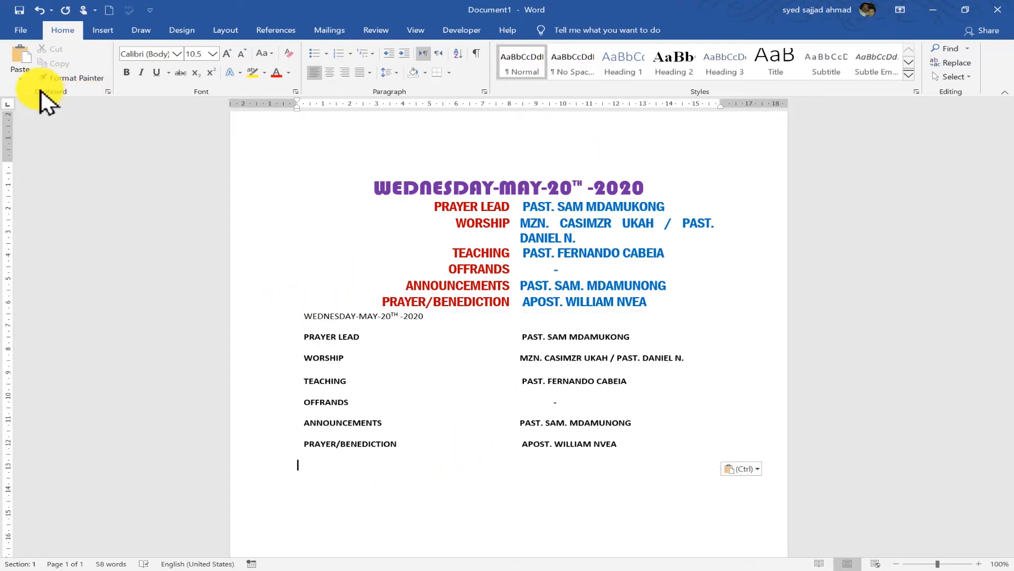
Step: Paste the schedule block as a picture below the merged-format copy
{"action": "left_click", "coordinate": [18, 80]}
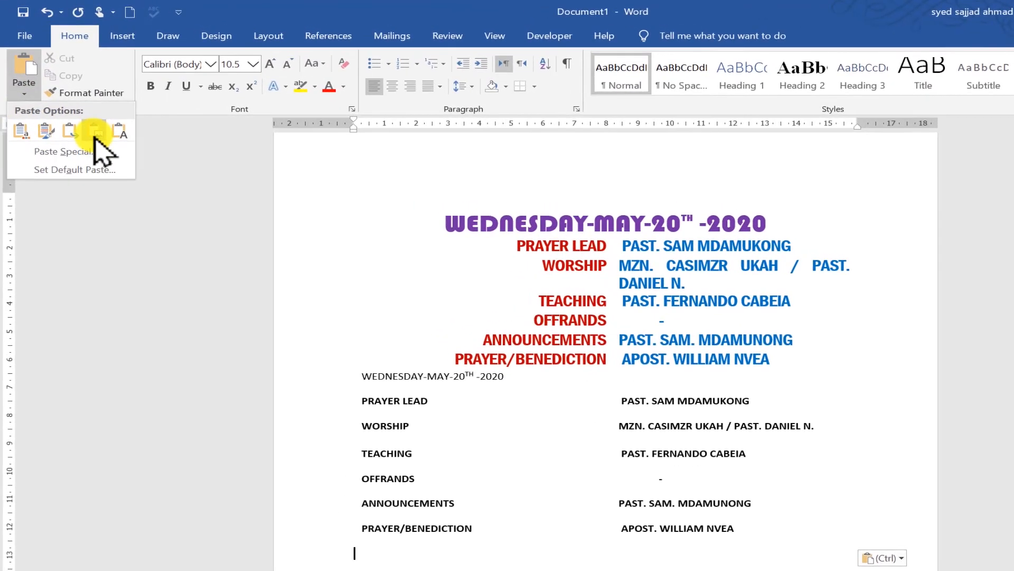
{"action": "left_click", "coordinate": [103, 153]}
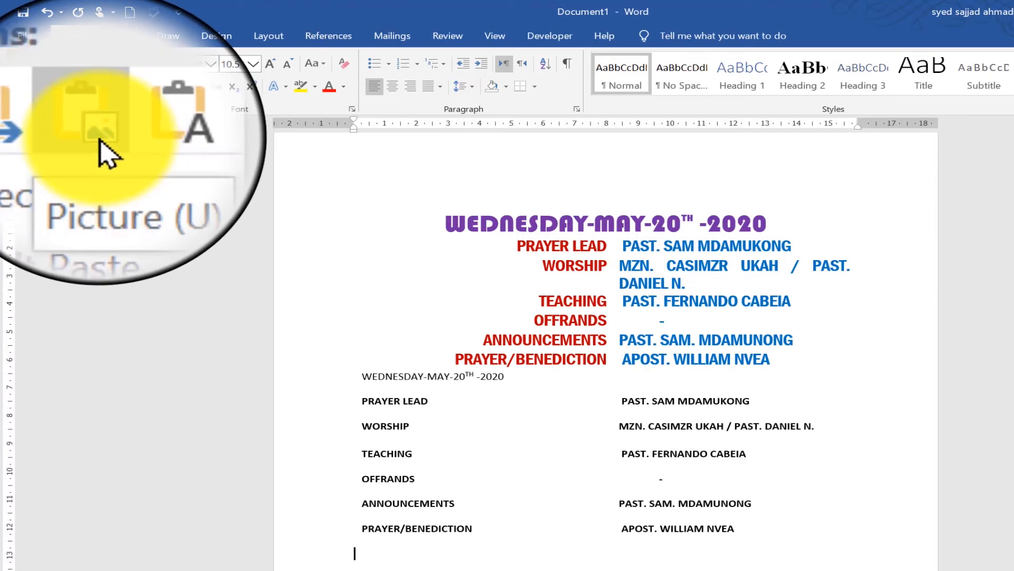
{"action": "left_click", "coordinate": [99, 139]}
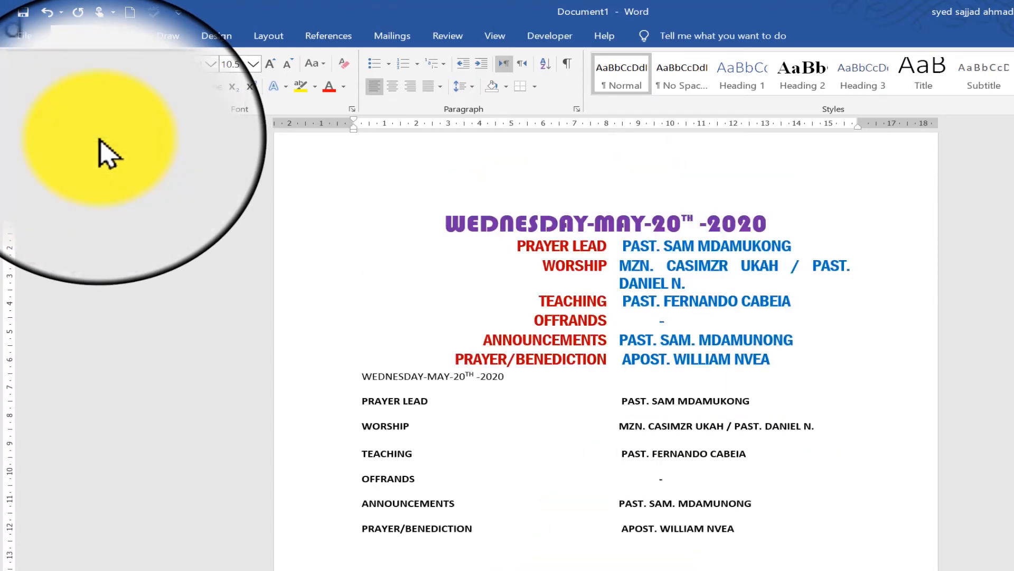
Step: Select the pasted schedule picture, look over its picture style and border options, and undo the picture paste
{"action": "left_click", "coordinate": [655, 492]}
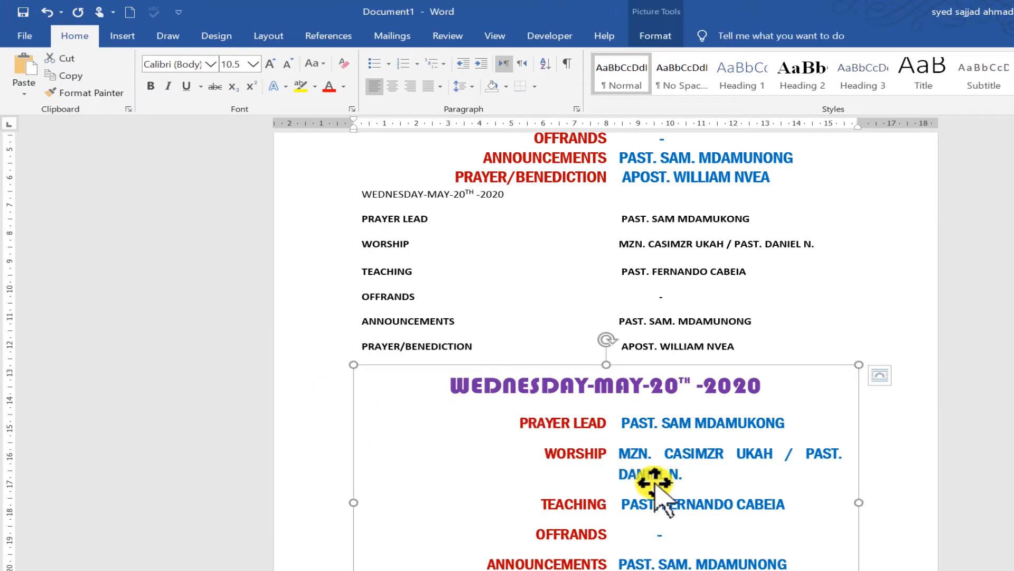
{"action": "double_click", "coordinate": [655, 483]}
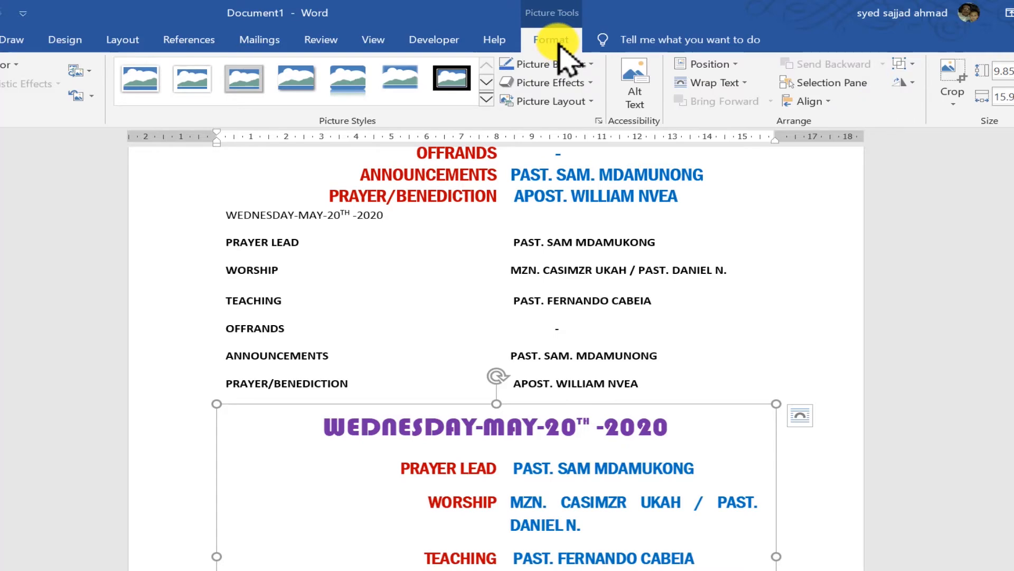
{"action": "left_click", "coordinate": [459, 95]}
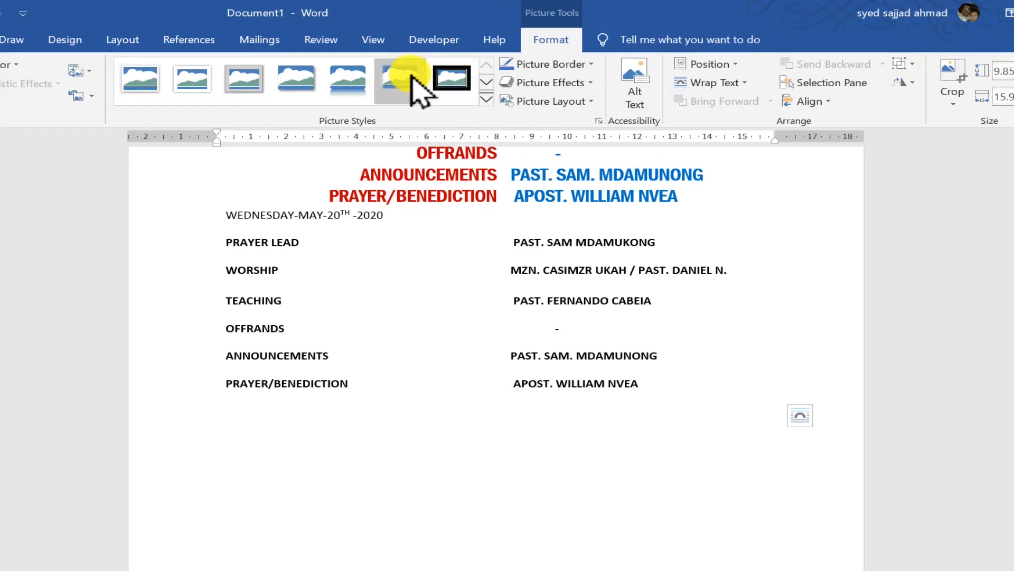
{"action": "left_click", "coordinate": [592, 67]}
{"action": "left_click", "coordinate": [592, 67]}
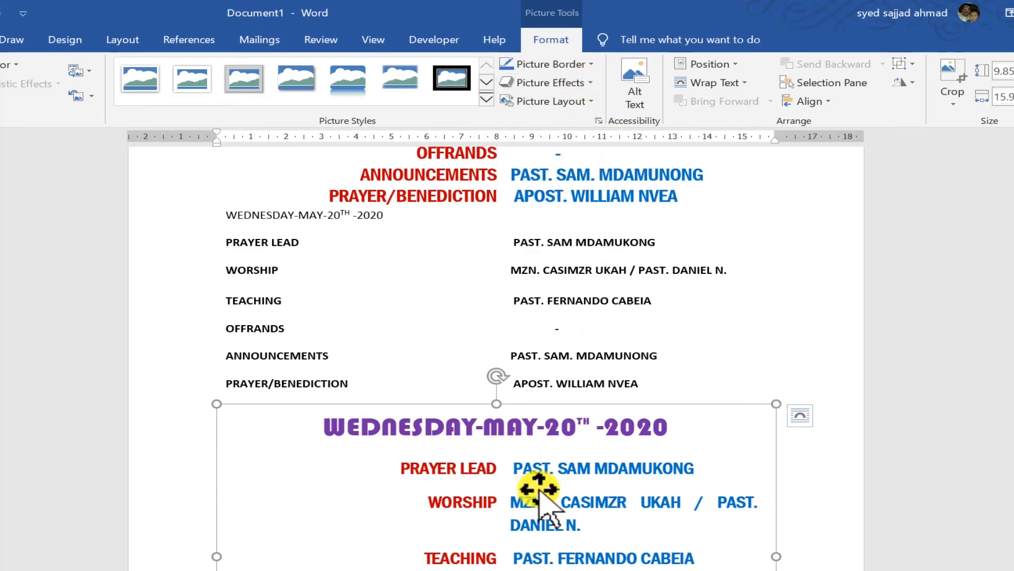
{"action": "left_click", "coordinate": [569, 313]}
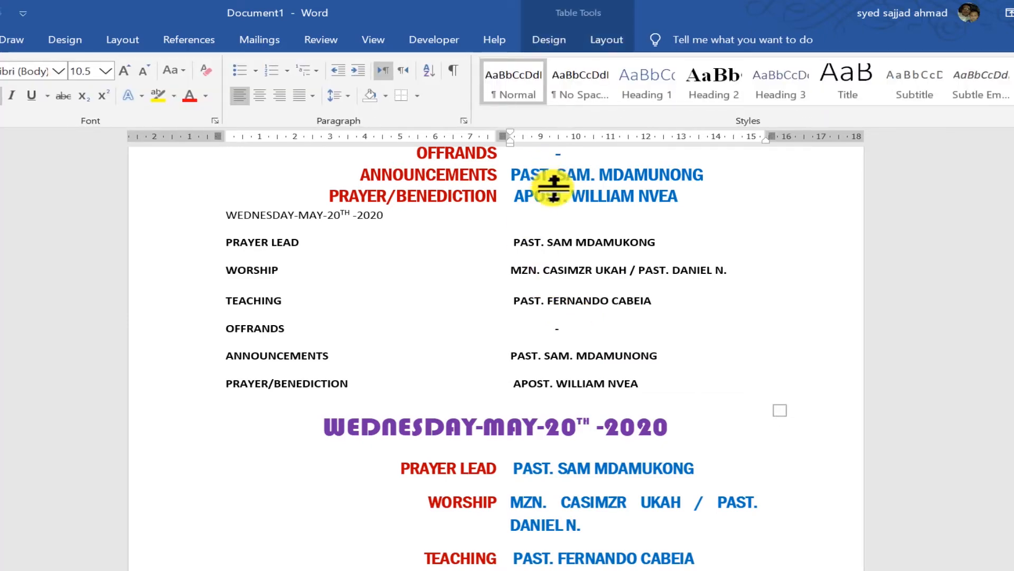
{"action": "key", "text": "ctrl+z"}
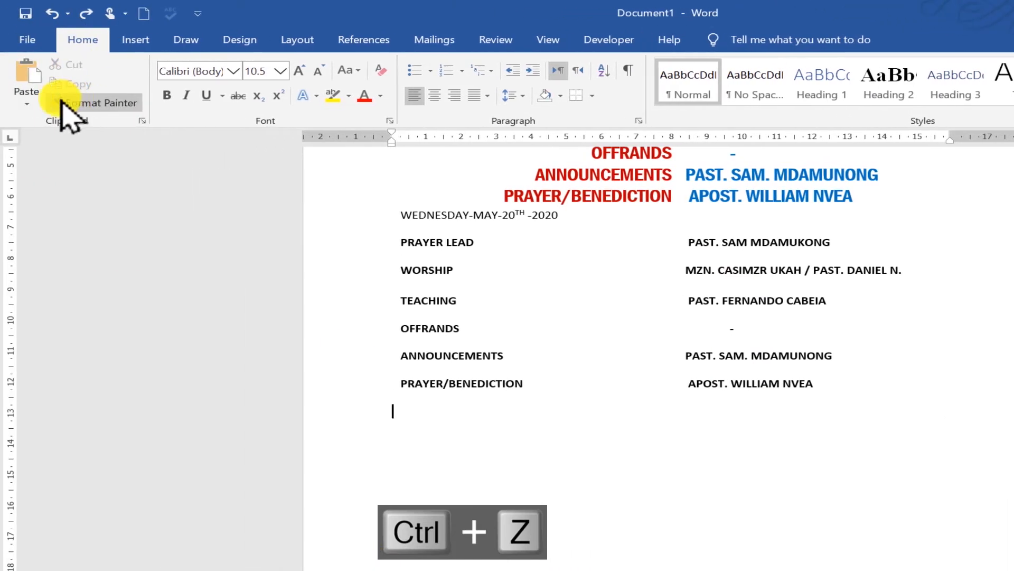
Step: Paste the schedule block as text only below the merged-format copy, and undo it
{"action": "left_click", "coordinate": [28, 104]}
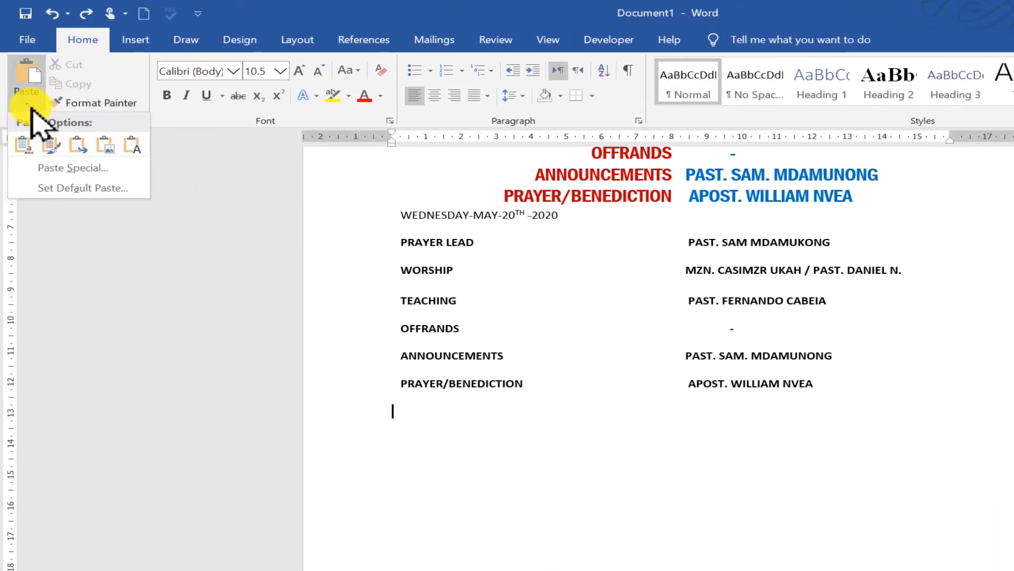
{"action": "left_click", "coordinate": [140, 153]}
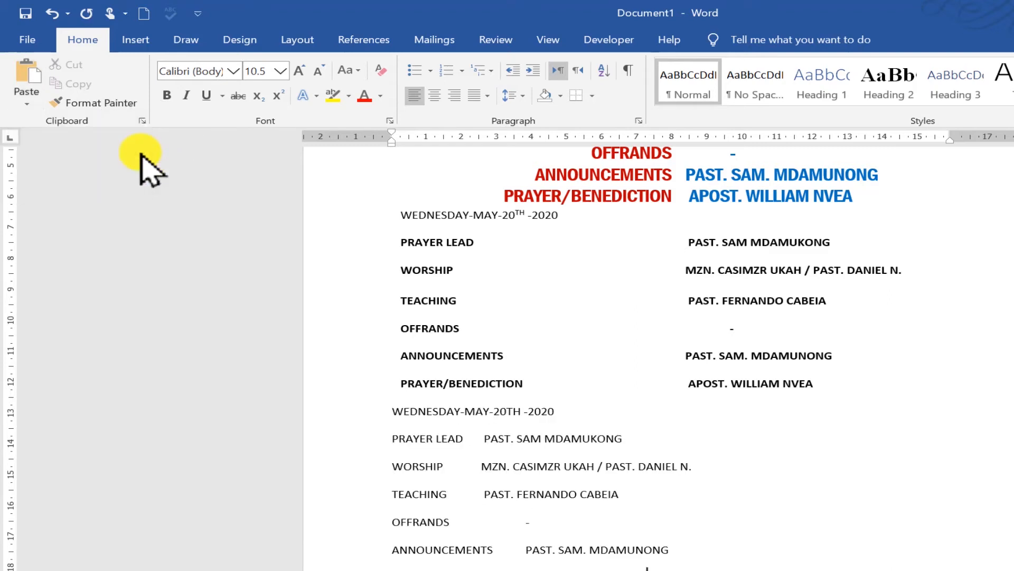
{"action": "left_click_drag", "start_coordinate": [677, 562], "coordinate": [368, 420]}
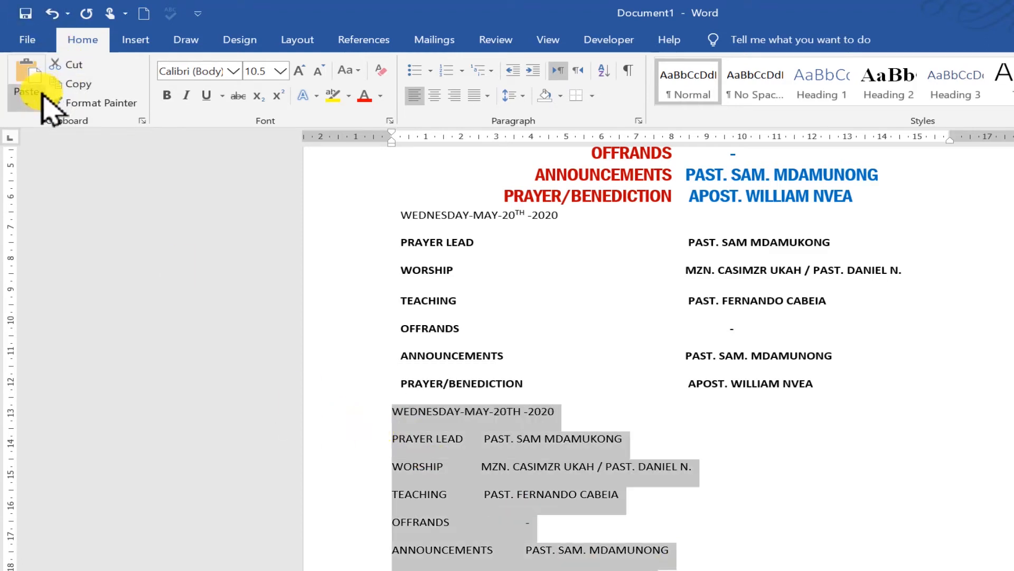
{"action": "left_click", "coordinate": [30, 106]}
{"action": "left_click", "coordinate": [405, 390]}
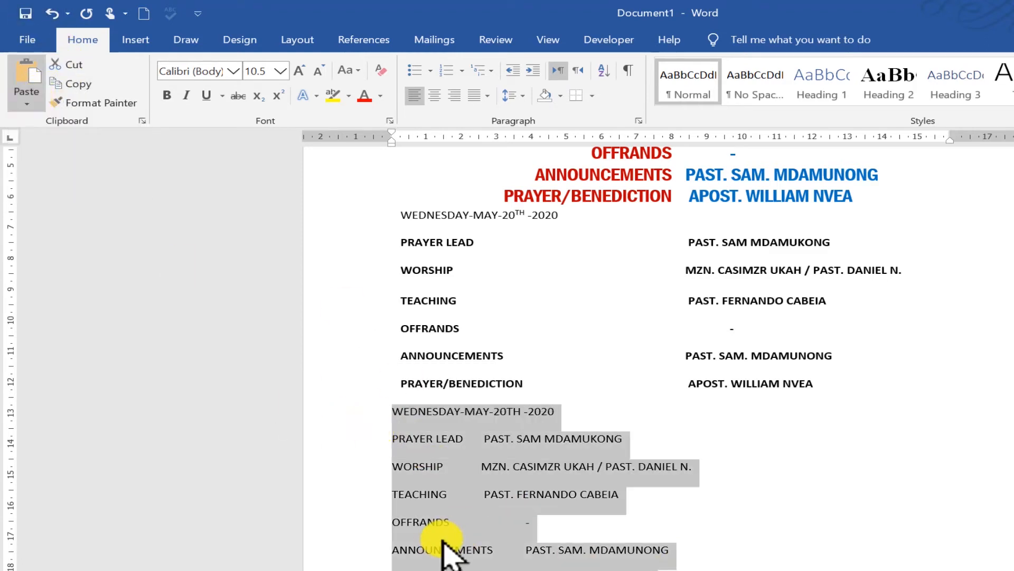
{"action": "key", "text": "ctrl+z"}
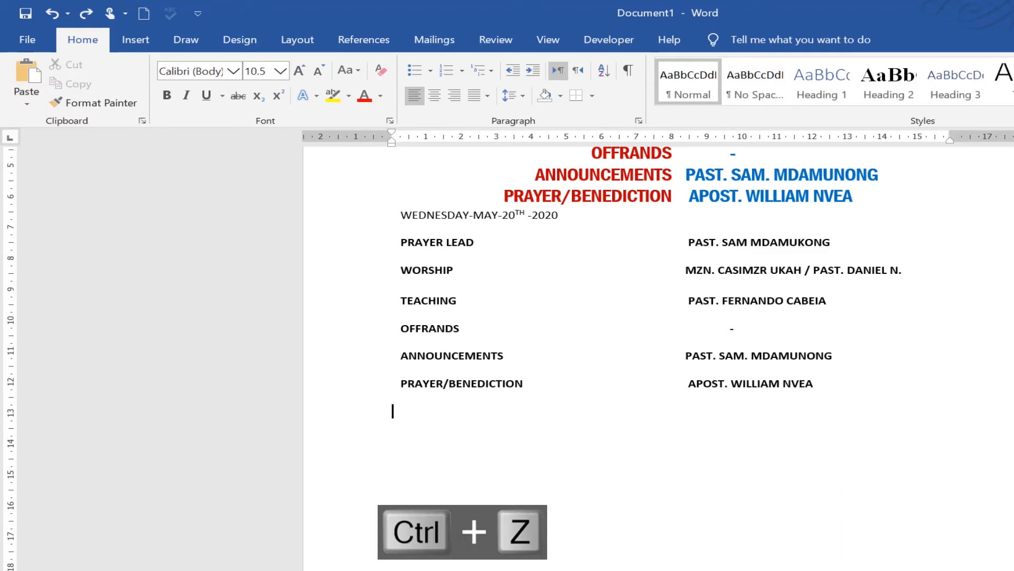
Step: Use Paste Special to insert the schedule block as a Microsoft Word Document Object below the merged-format copy
{"action": "left_click", "coordinate": [25, 104]}
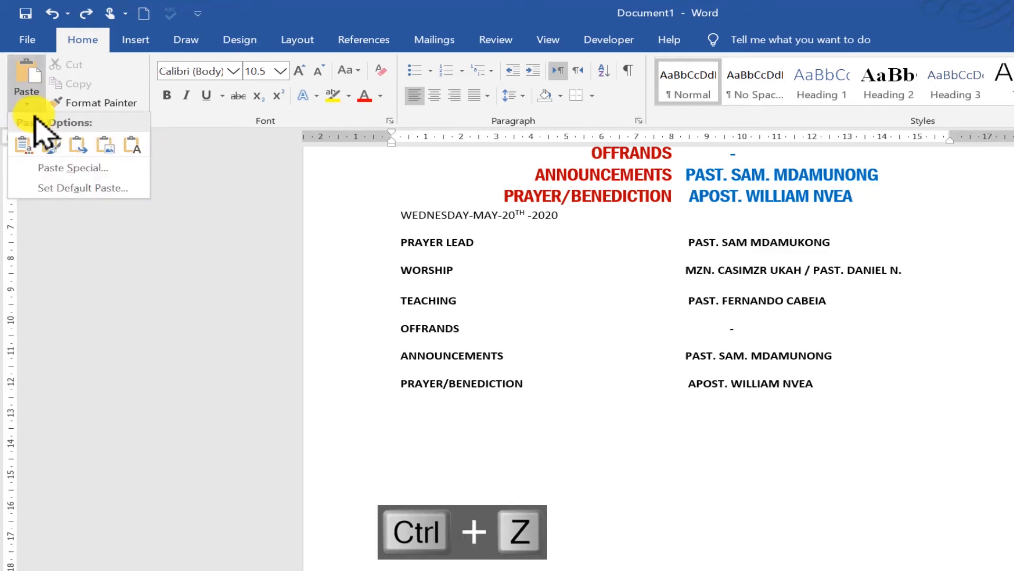
{"action": "left_click", "coordinate": [74, 167]}
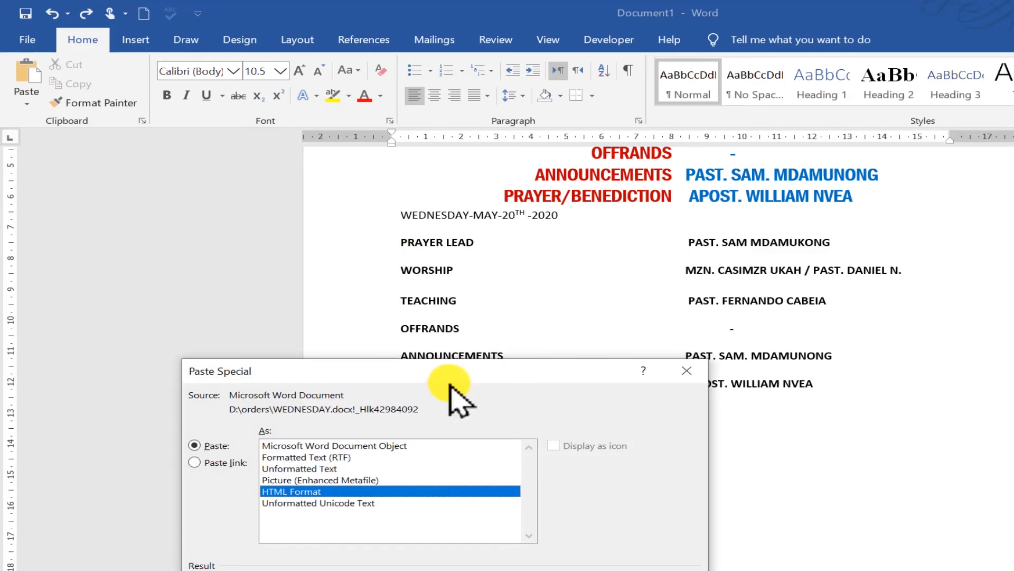
{"action": "left_click_drag", "start_coordinate": [470, 373], "coordinate": [647, 280]}
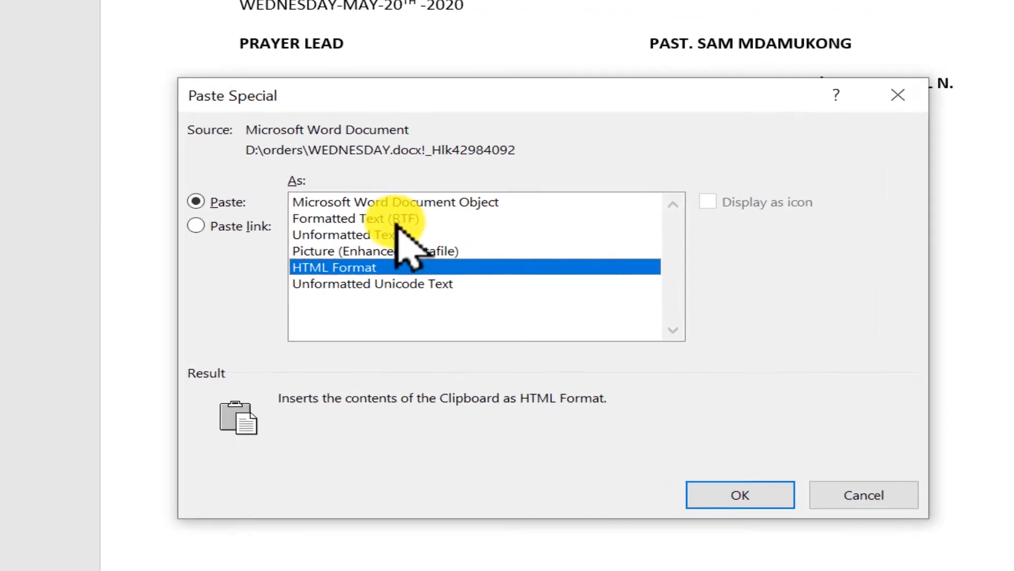
{"action": "left_click", "coordinate": [435, 202]}
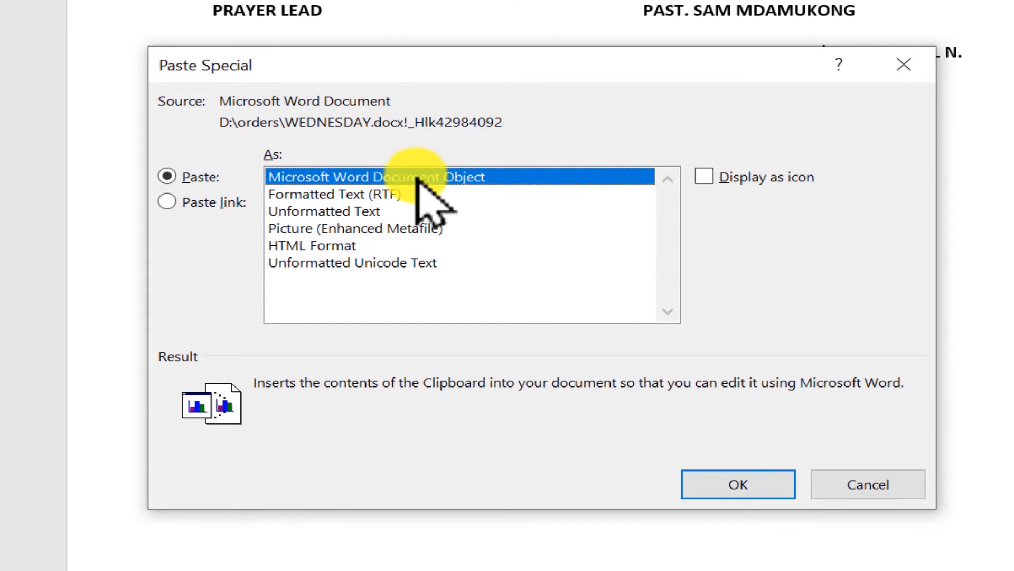
{"action": "double_click", "coordinate": [416, 179]}
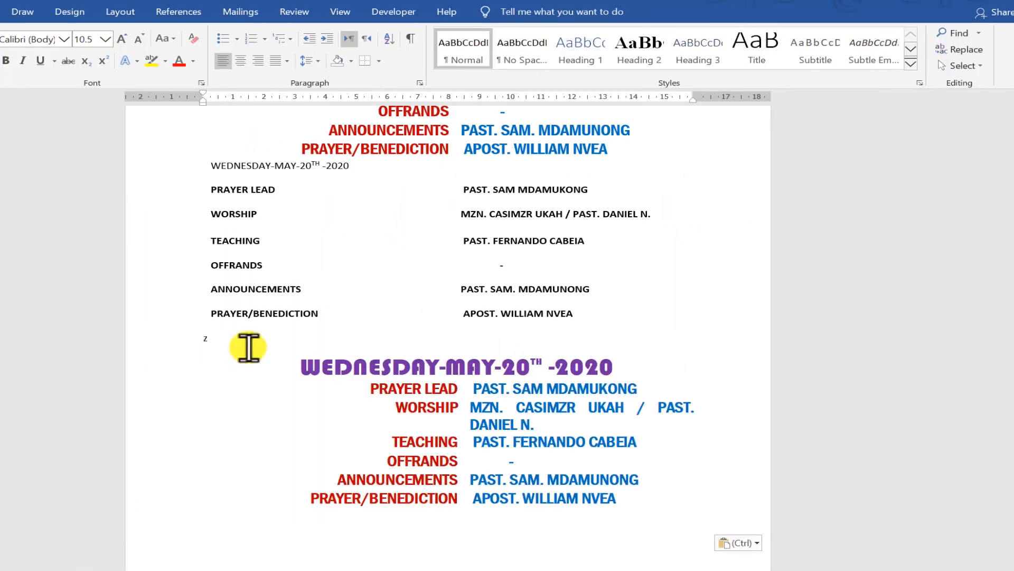
Step: Open the embedded schedule object, replace the name beside PRAYER/BENEDICTION with 123534534, save, and close the object's window
{"action": "left_click", "coordinate": [573, 477]}
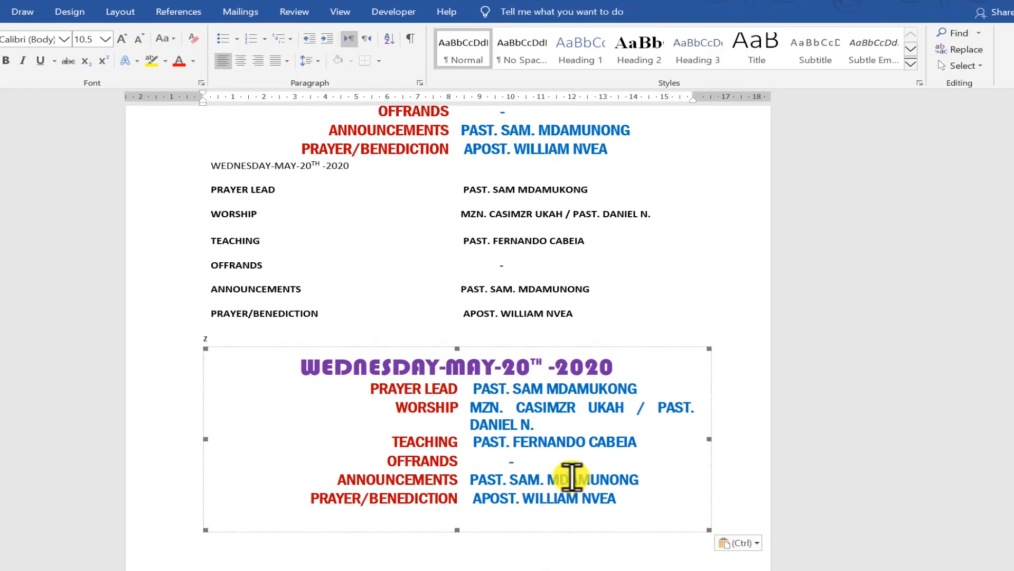
{"action": "double_click", "coordinate": [572, 477]}
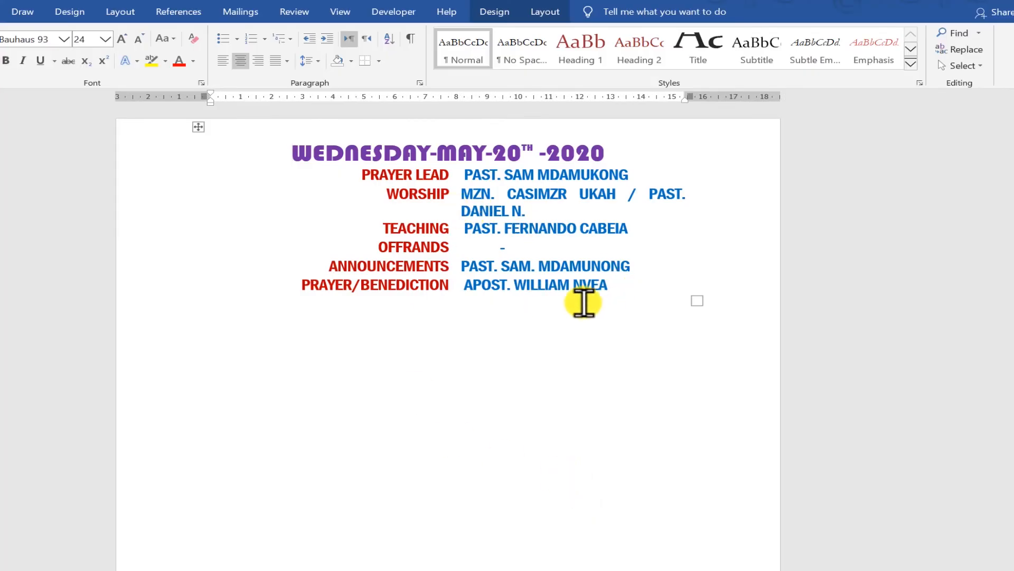
{"action": "left_click_drag", "start_coordinate": [616, 286], "coordinate": [474, 285]}
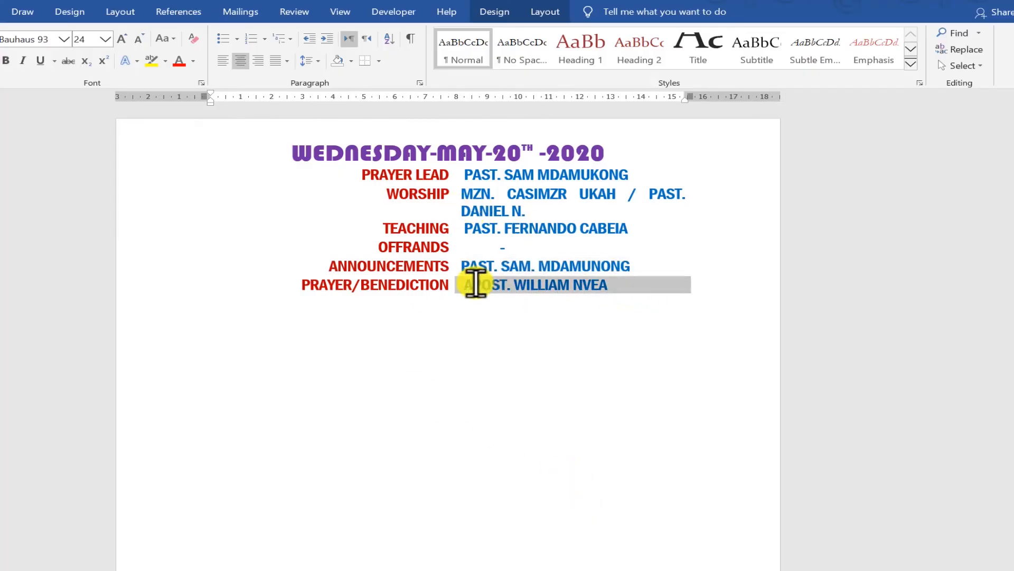
{"action": "key", "text": "Delete"}
{"action": "type", "text": "1235345"}
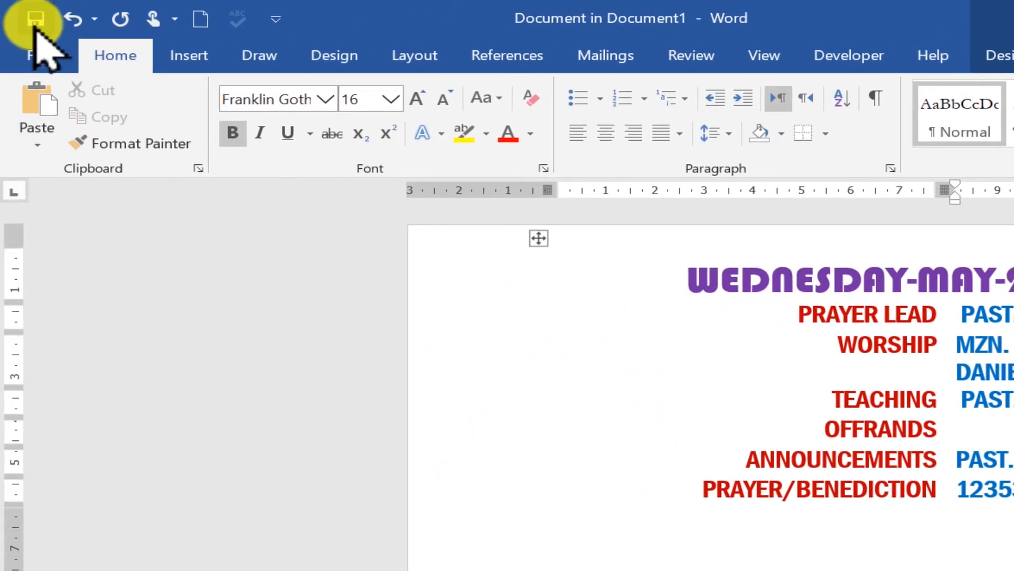
{"action": "left_click", "coordinate": [35, 21]}
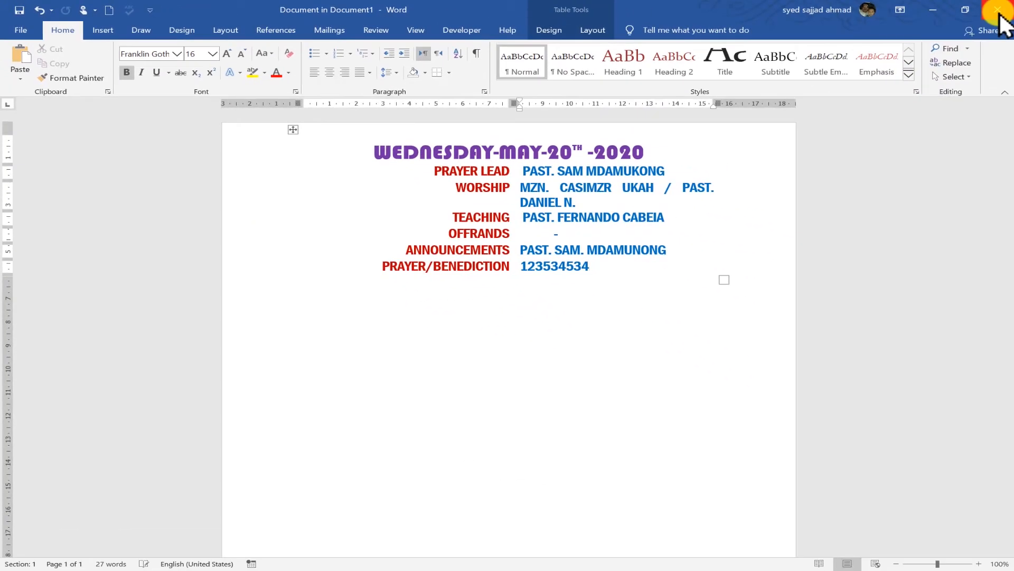
{"action": "left_click", "coordinate": [998, 12]}
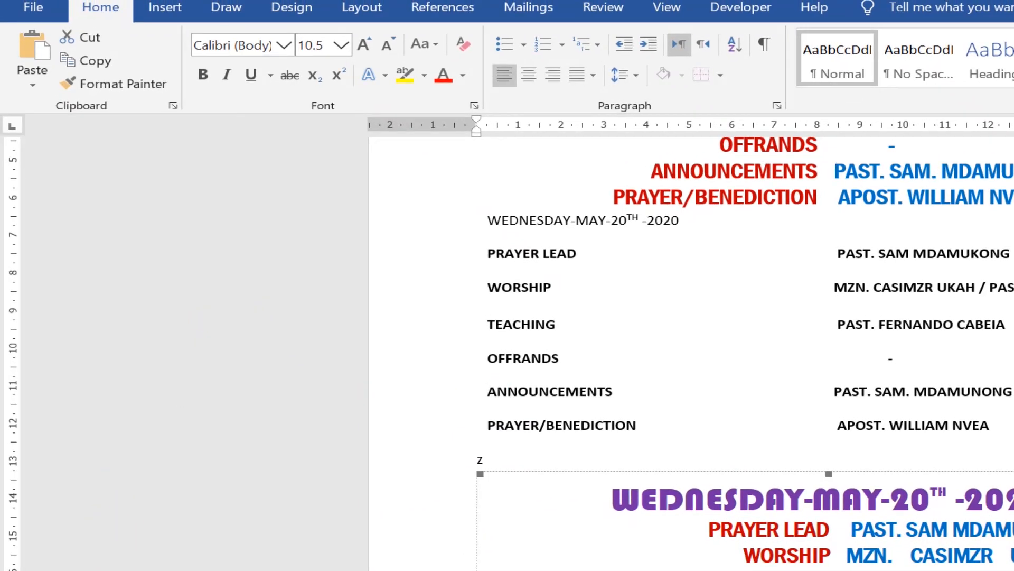
Step: Use Paste Special to insert the copied schedule as Picture (Enhanced Metafile) below the merged-format copy
{"action": "left_click", "coordinate": [32, 84]}
{"action": "left_click", "coordinate": [89, 163]}
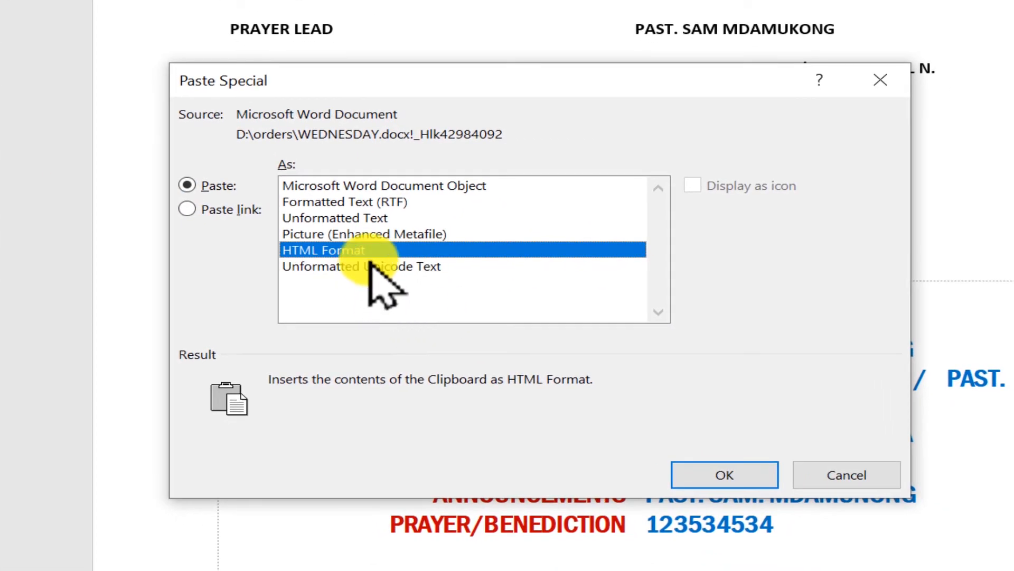
{"action": "left_click", "coordinate": [338, 233]}
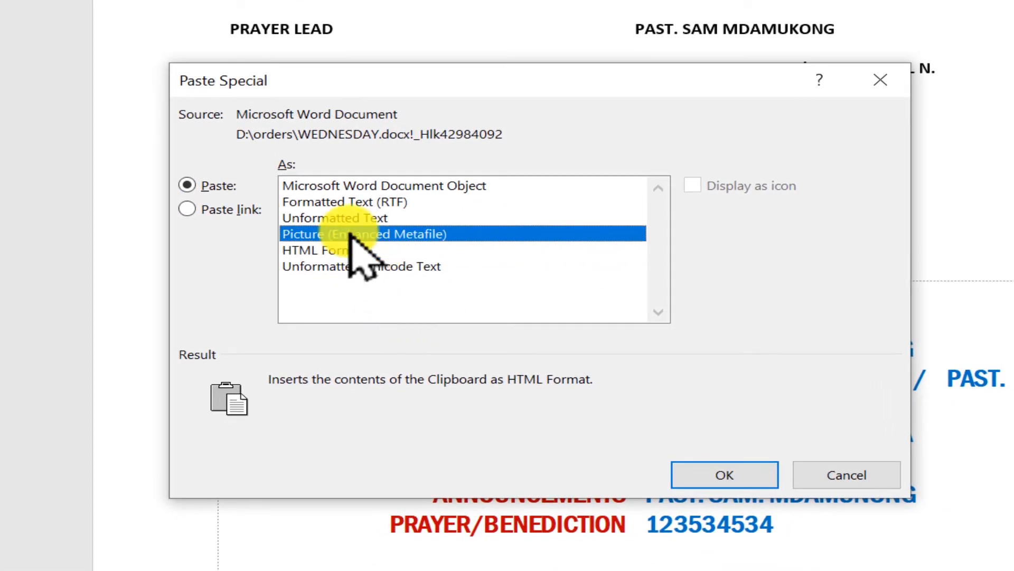
{"action": "left_click", "coordinate": [714, 478]}
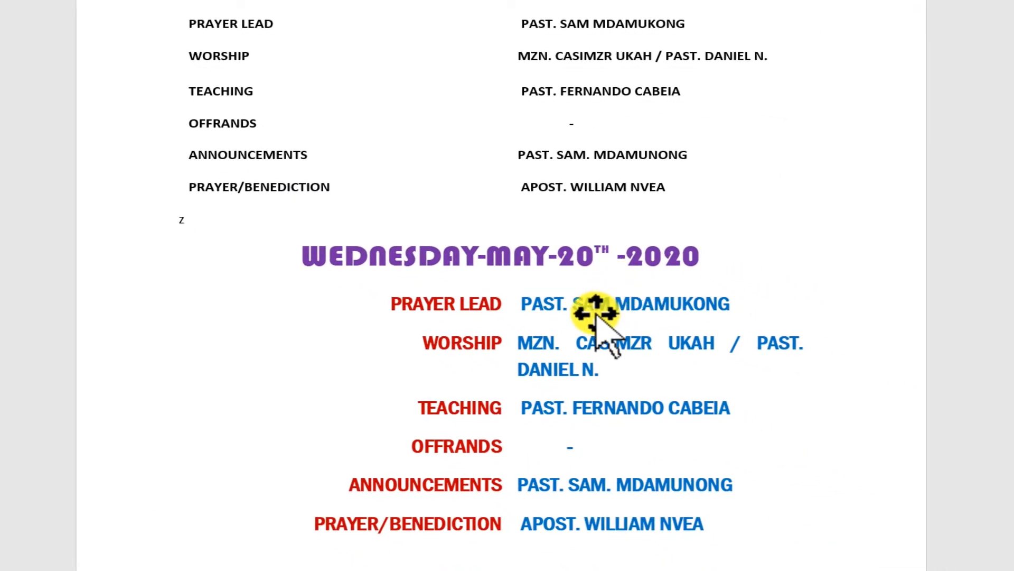
Step: Apply the black double-frame picture style to the pasted schedule picture, and undo it
{"action": "left_click", "coordinate": [596, 314]}
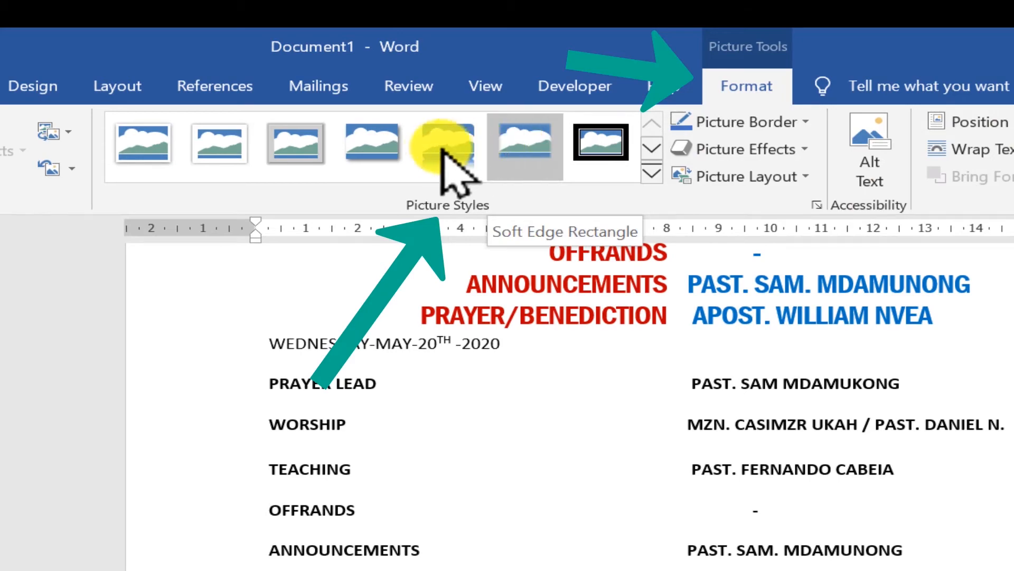
{"action": "left_click", "coordinate": [612, 154]}
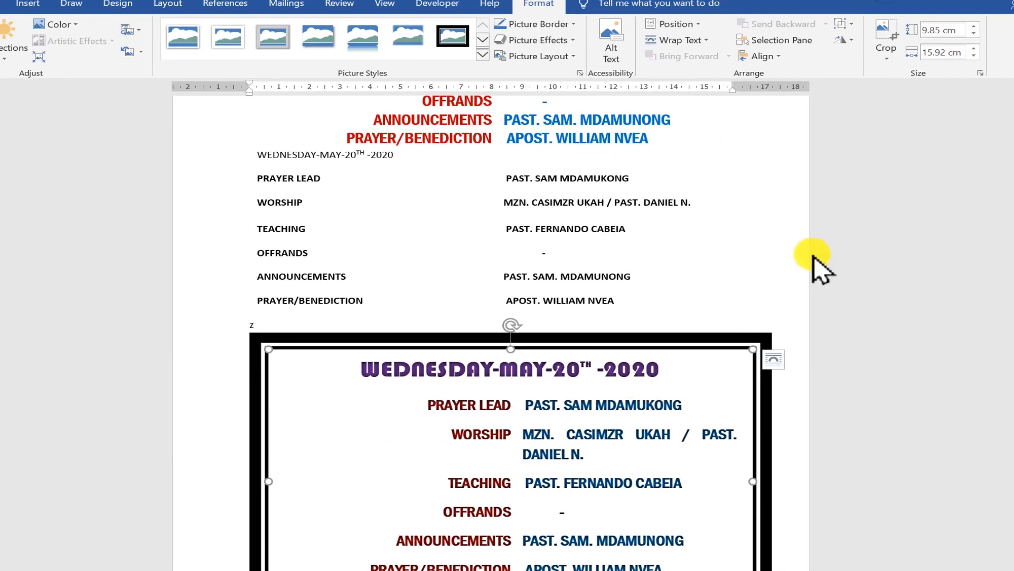
{"action": "left_click", "coordinate": [812, 256]}
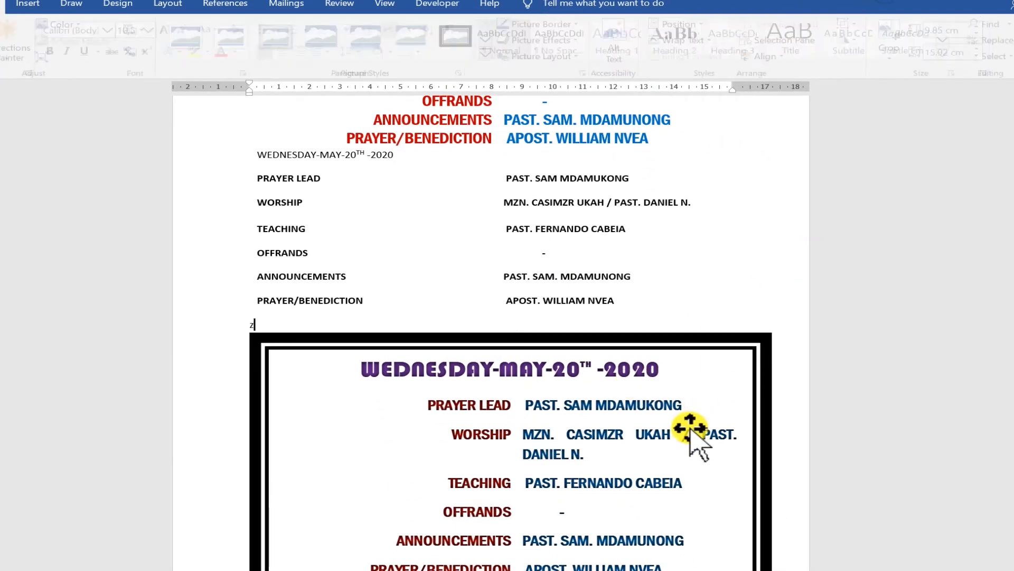
{"action": "key", "text": "ctrl+z"}
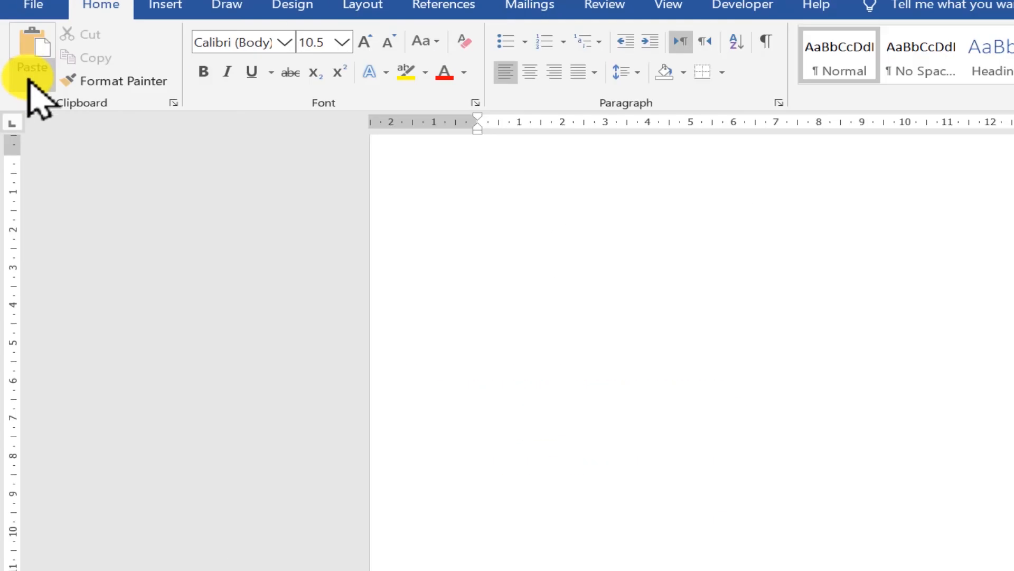
Step: Paste the copied schedule into the blank document as a linked Microsoft Word Document Object displayed as an icon, and open it
{"action": "left_click", "coordinate": [29, 80]}
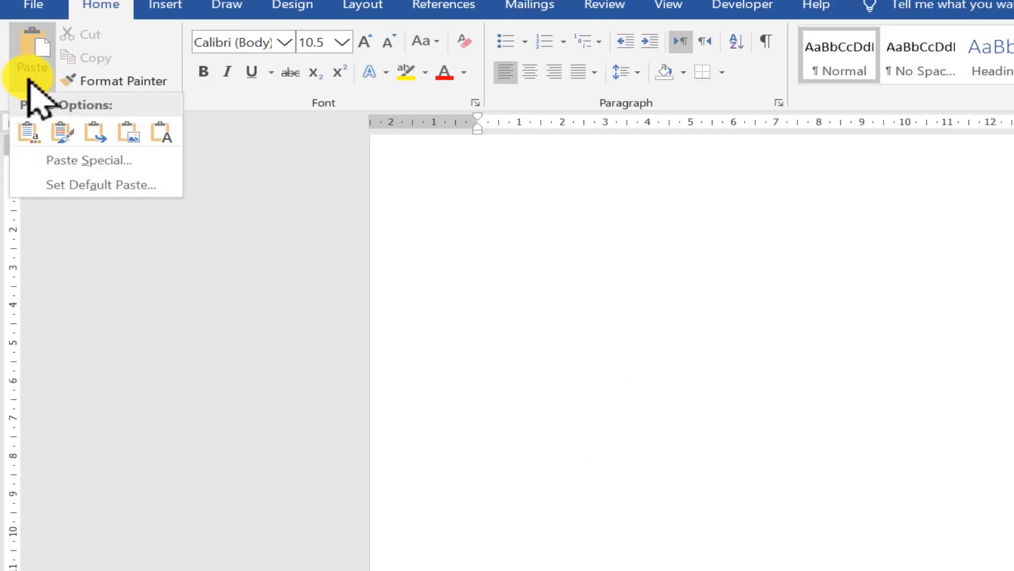
{"action": "left_click", "coordinate": [82, 161]}
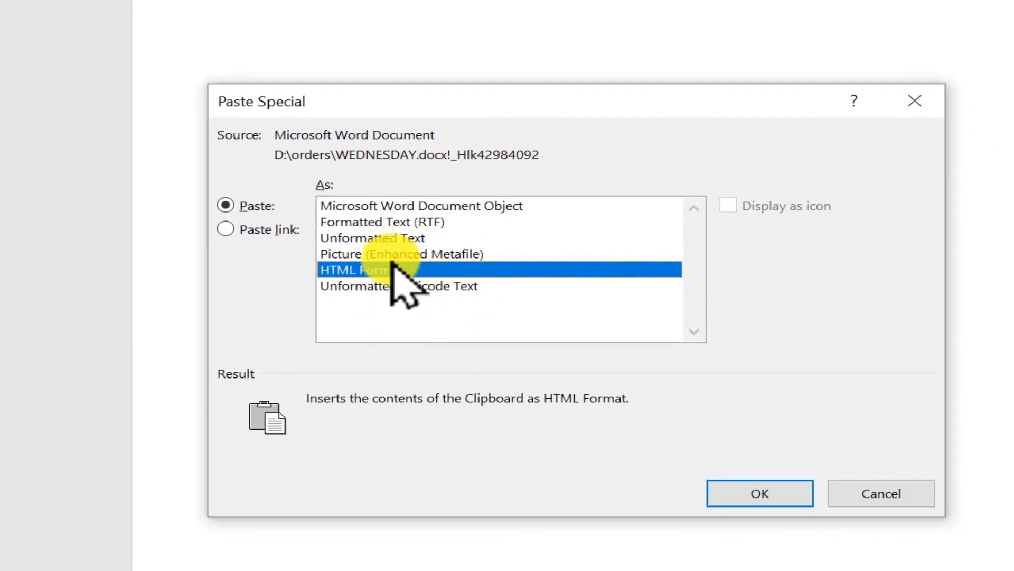
{"action": "left_click", "coordinate": [272, 230]}
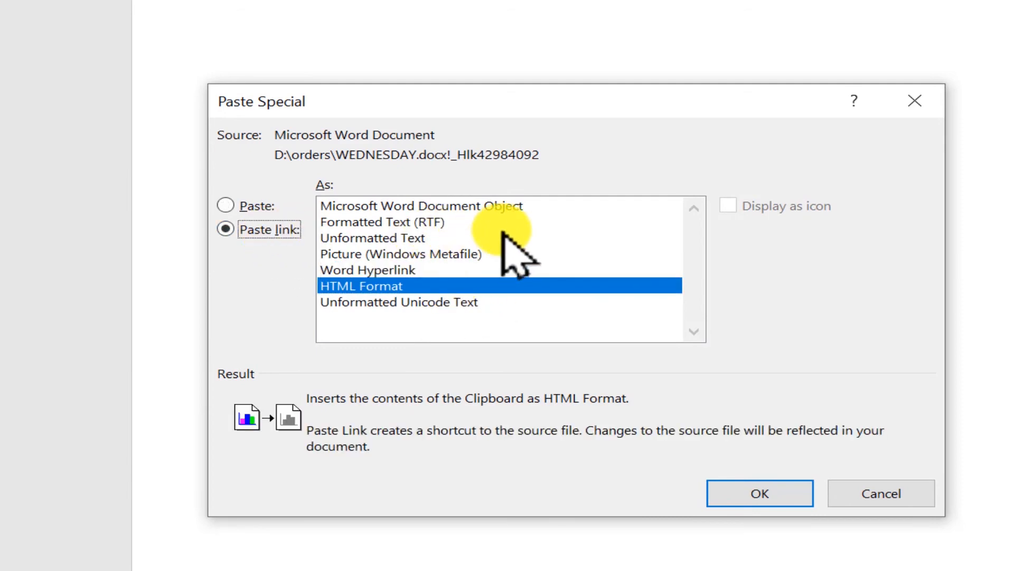
{"action": "left_click", "coordinate": [532, 205]}
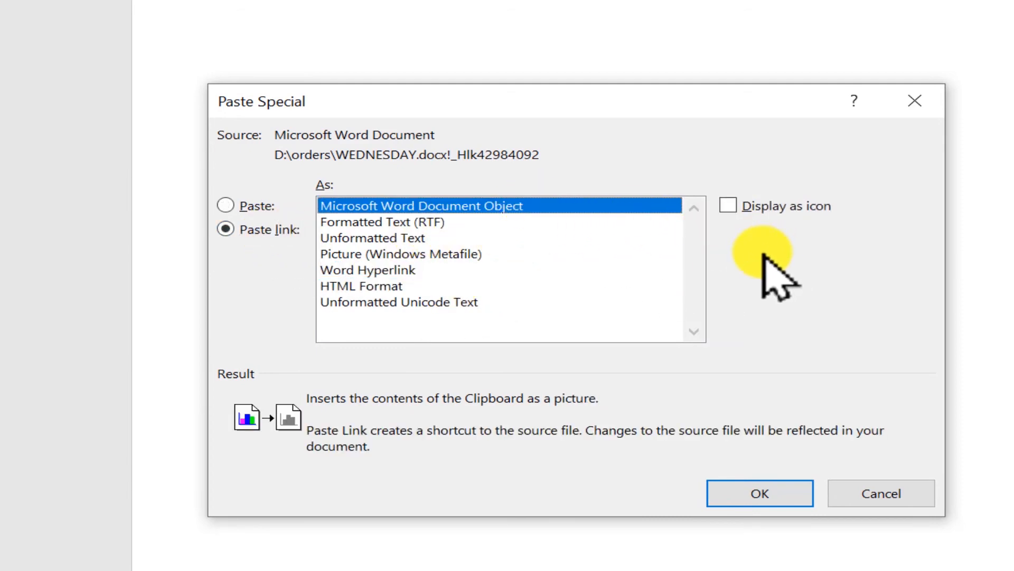
{"action": "left_click", "coordinate": [784, 207]}
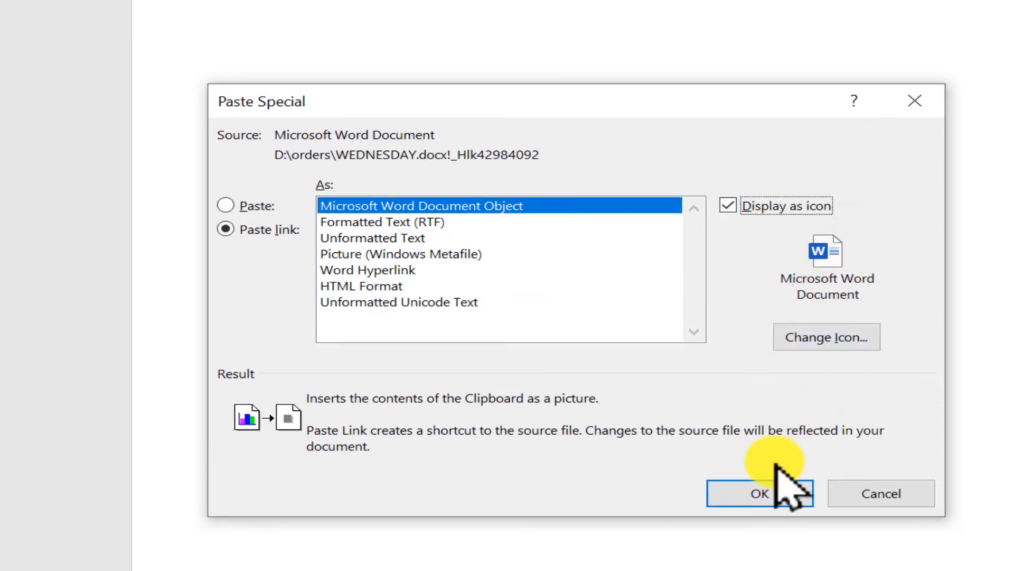
{"action": "left_click", "coordinate": [760, 492]}
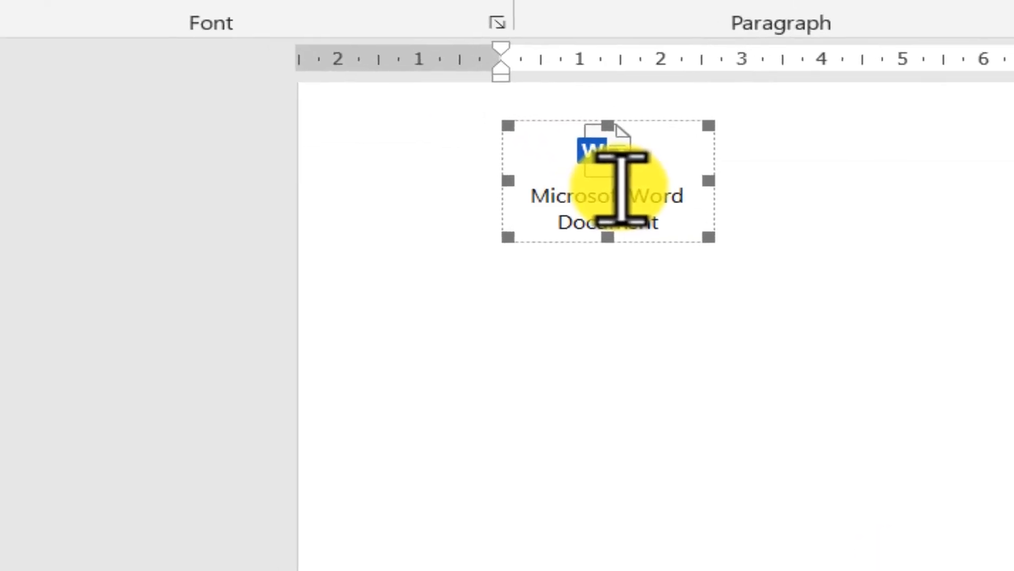
{"action": "double_click", "coordinate": [622, 189]}
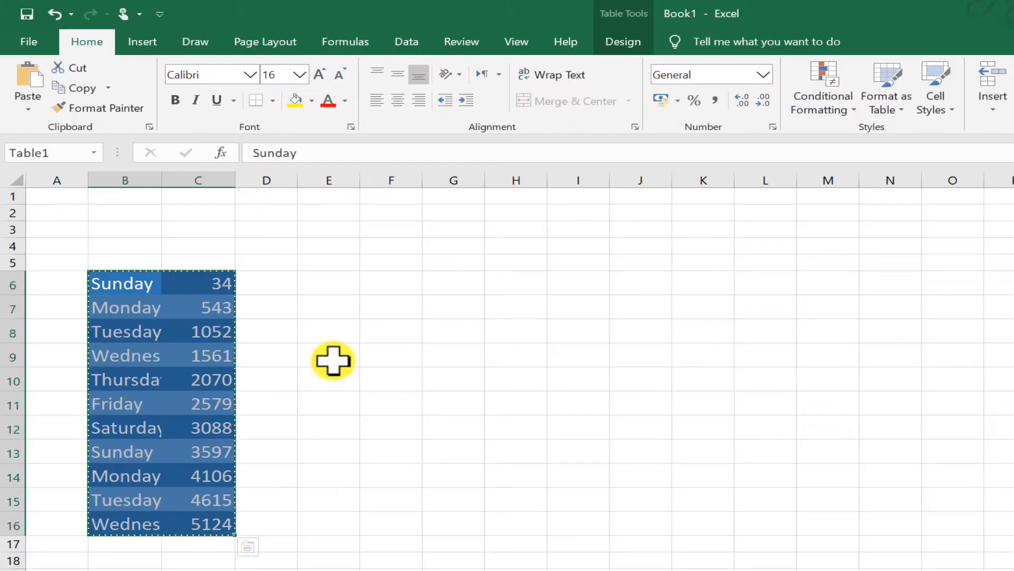
Step: Switch to Excel and copy the table of weekdays and numbers in B6:C16
{"action": "left_click", "coordinate": [333, 356]}
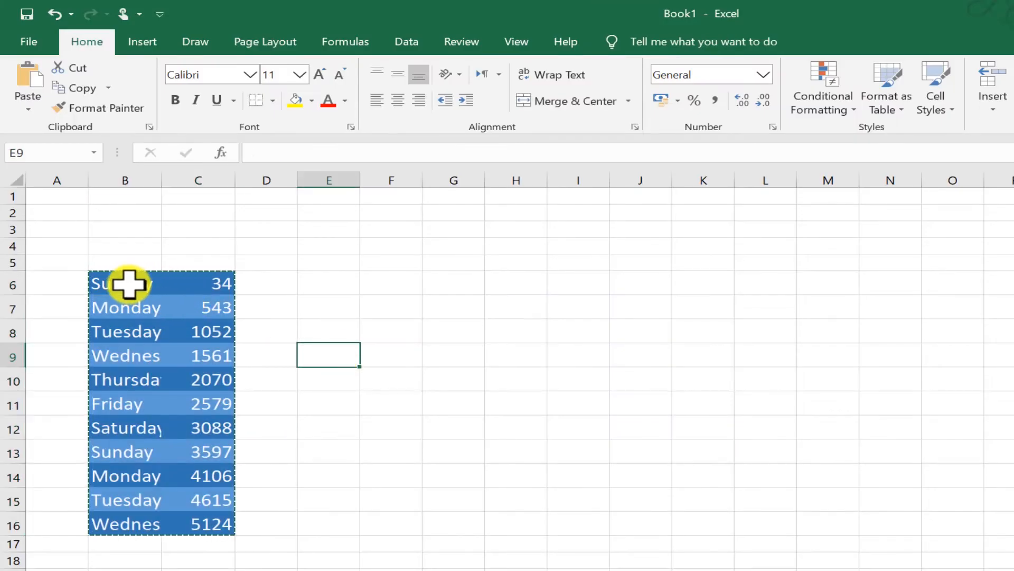
{"action": "left_click_drag", "start_coordinate": [128, 284], "coordinate": [215, 530]}
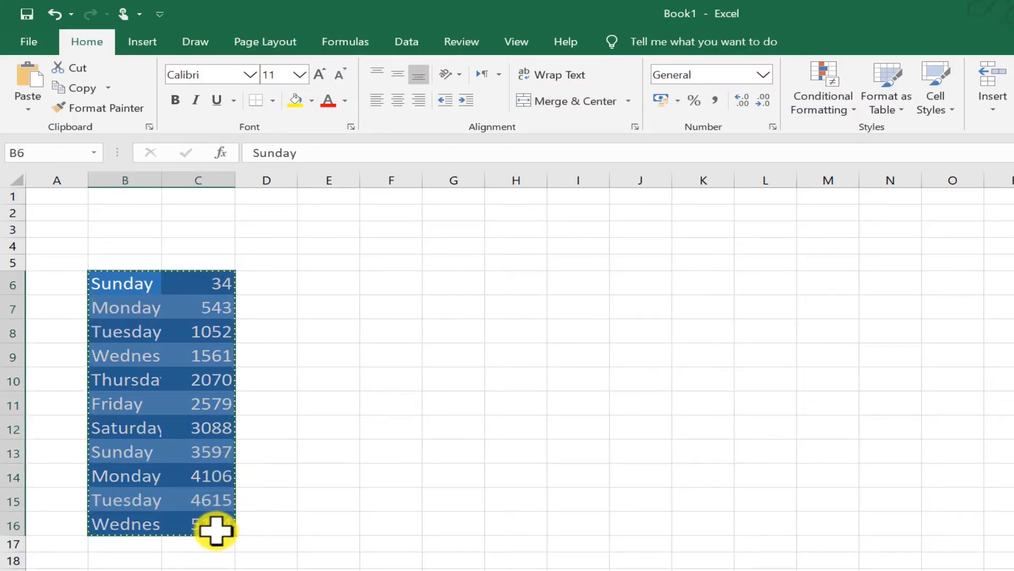
{"action": "key", "text": "ctrl+c"}
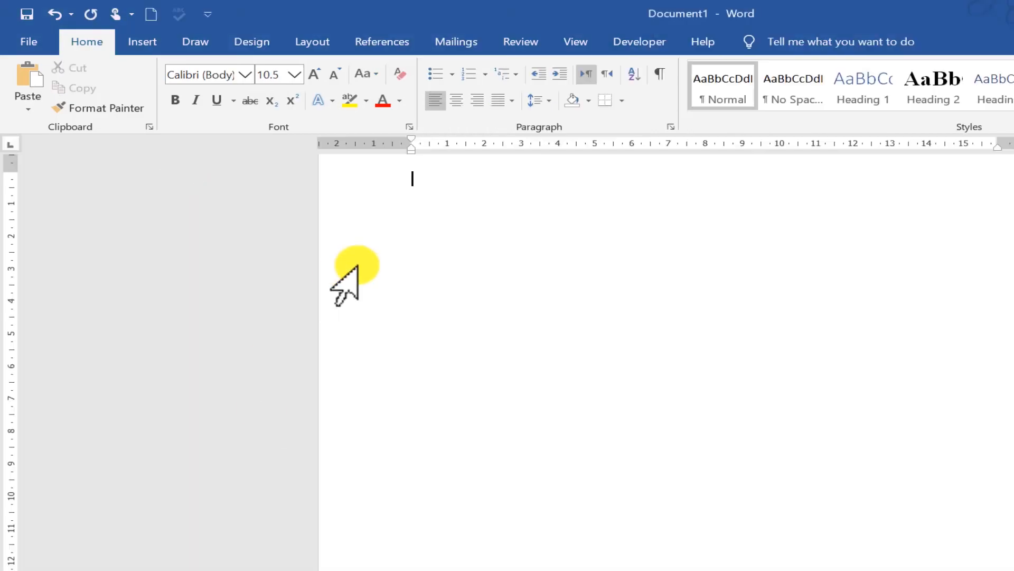
Step: Paste the Excel table into the blank Word document with the default paste, and delete the whole table
{"action": "left_click", "coordinate": [39, 83]}
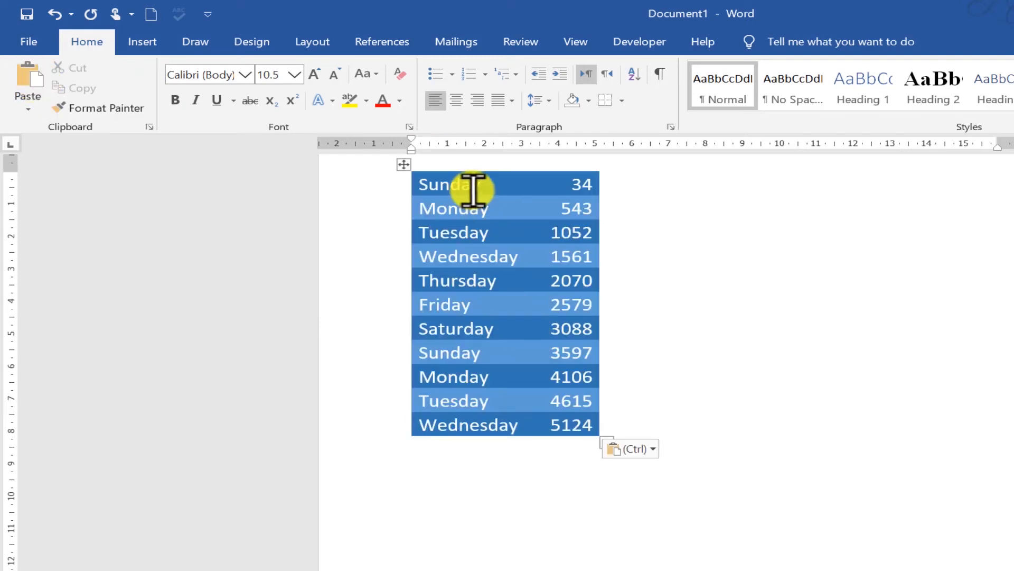
{"action": "left_click", "coordinate": [403, 163]}
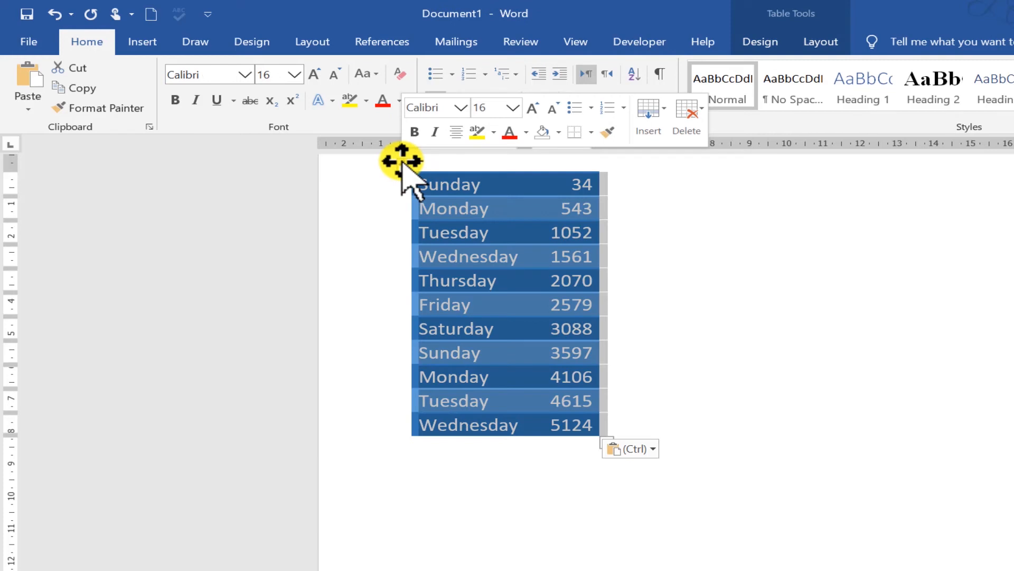
{"action": "key", "text": "Delete"}
{"action": "key", "text": "ctrl+a"}
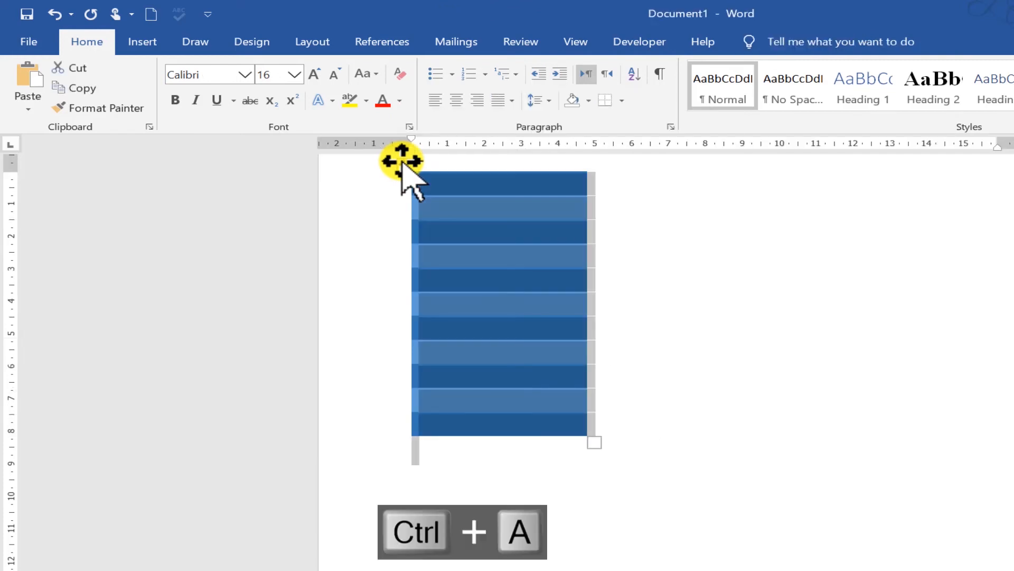
{"action": "key", "text": "Delete"}
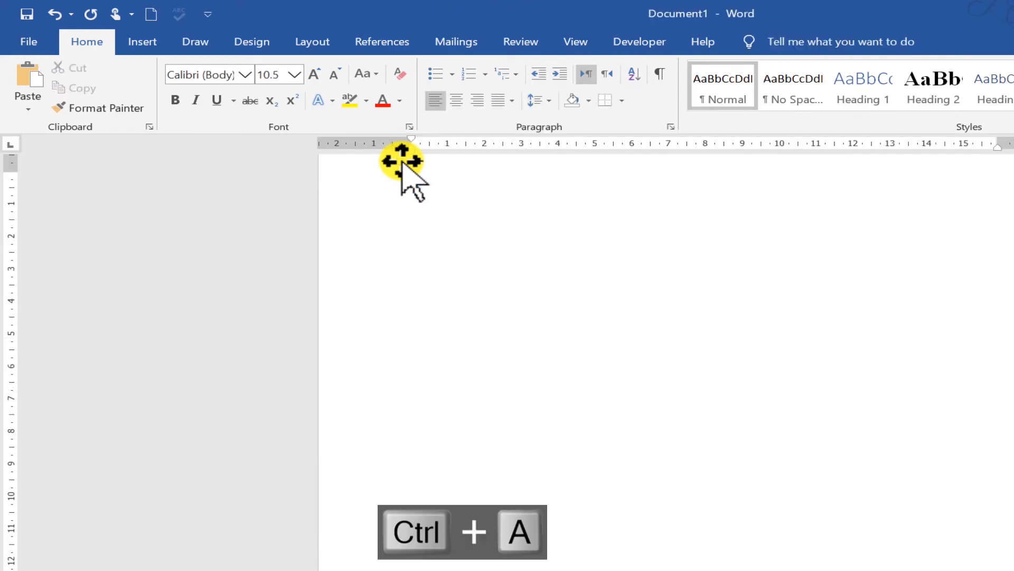
Step: Paste the Excel table with Keep Source Formatting, look over the paste options again, and clear the document
{"action": "left_click", "coordinate": [28, 112]}
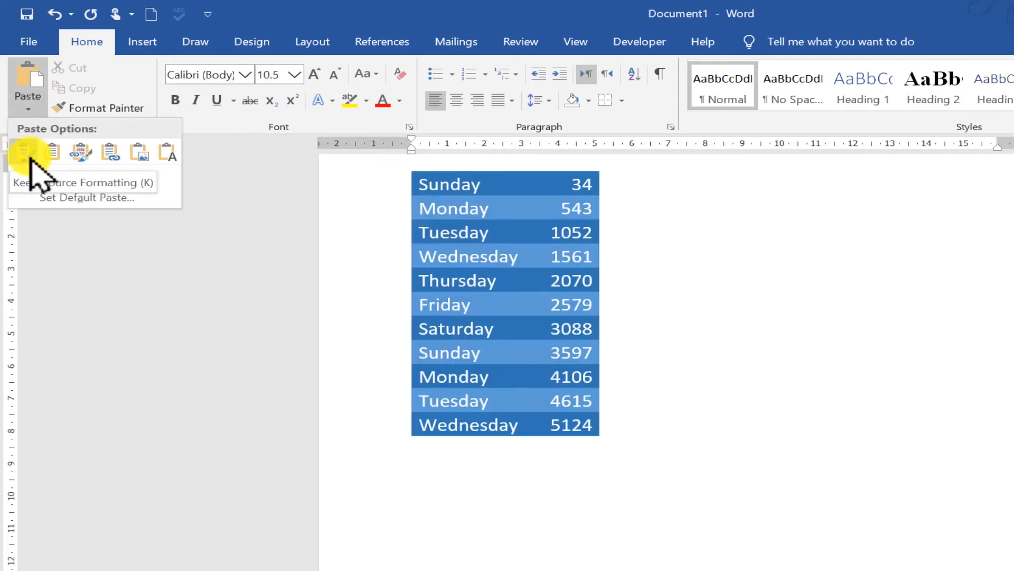
{"action": "left_click", "coordinate": [29, 156]}
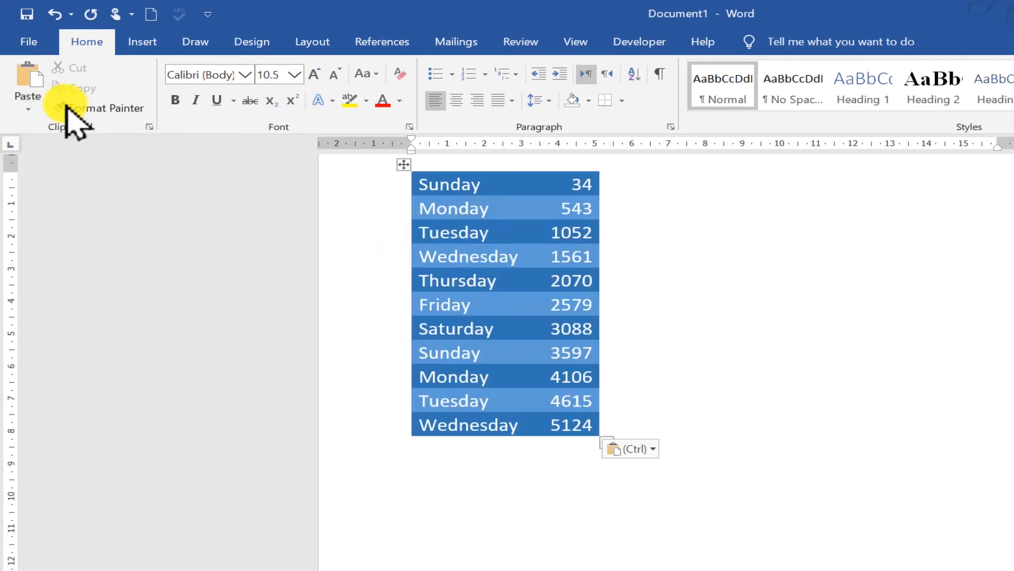
{"action": "left_click", "coordinate": [32, 110]}
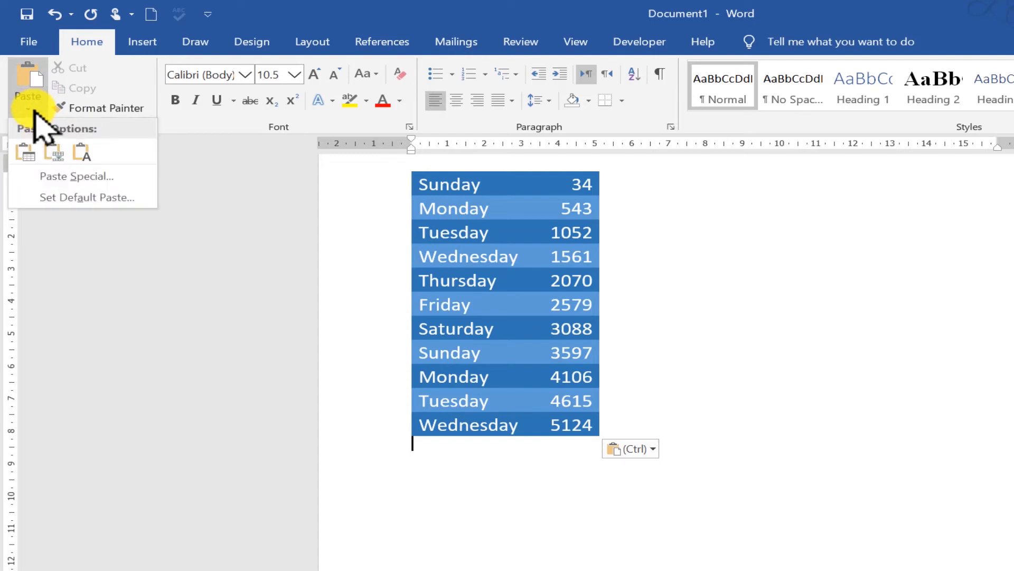
{"action": "left_click", "coordinate": [607, 540]}
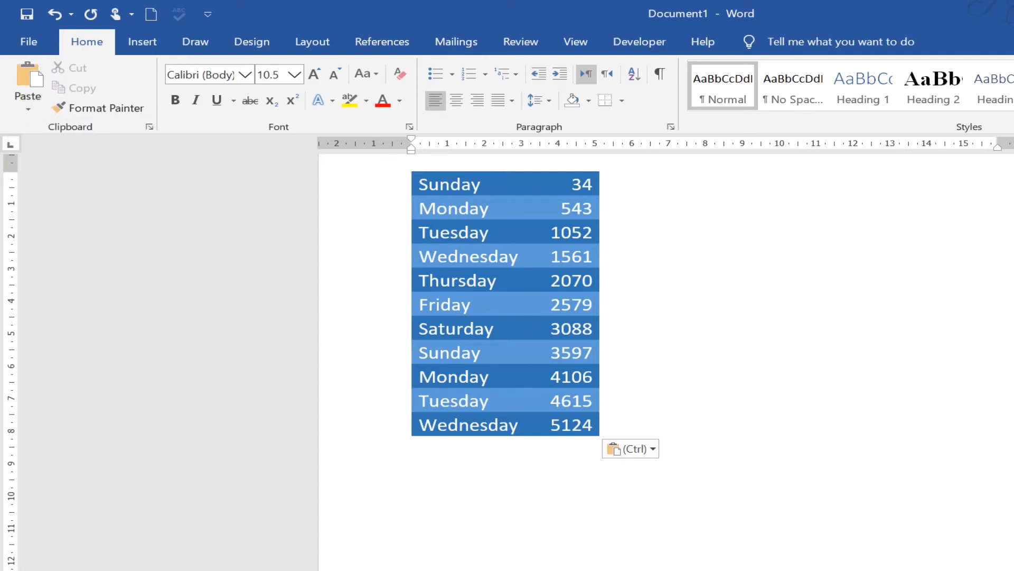
{"action": "key", "text": "ctrl+a"}
{"action": "key", "text": "Delete"}
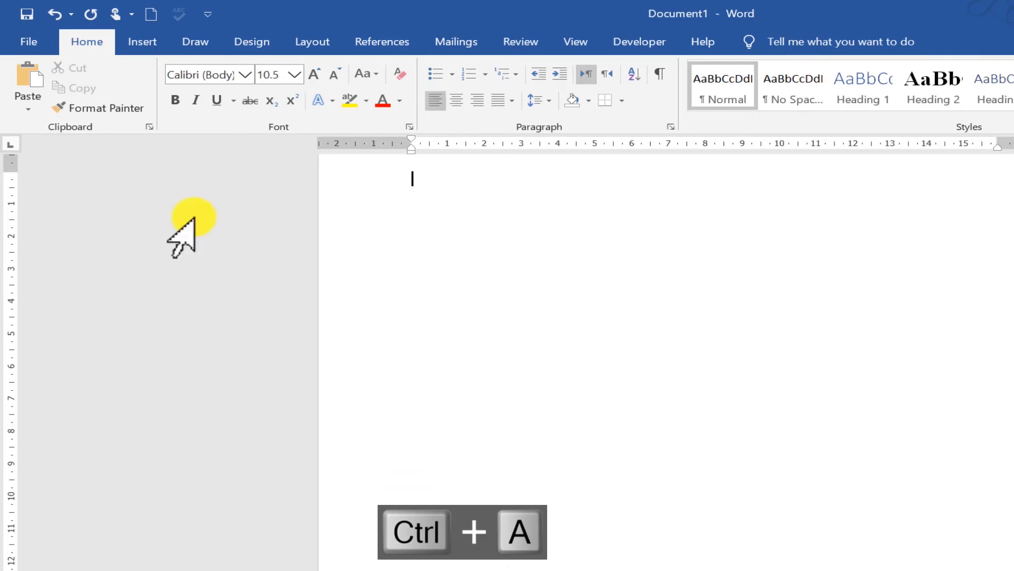
Step: Paste the Excel table with Use Destination Styles, and delete the contents of all its cells
{"action": "left_click", "coordinate": [28, 106]}
{"action": "mouse_move", "coordinate": [44, 224]}
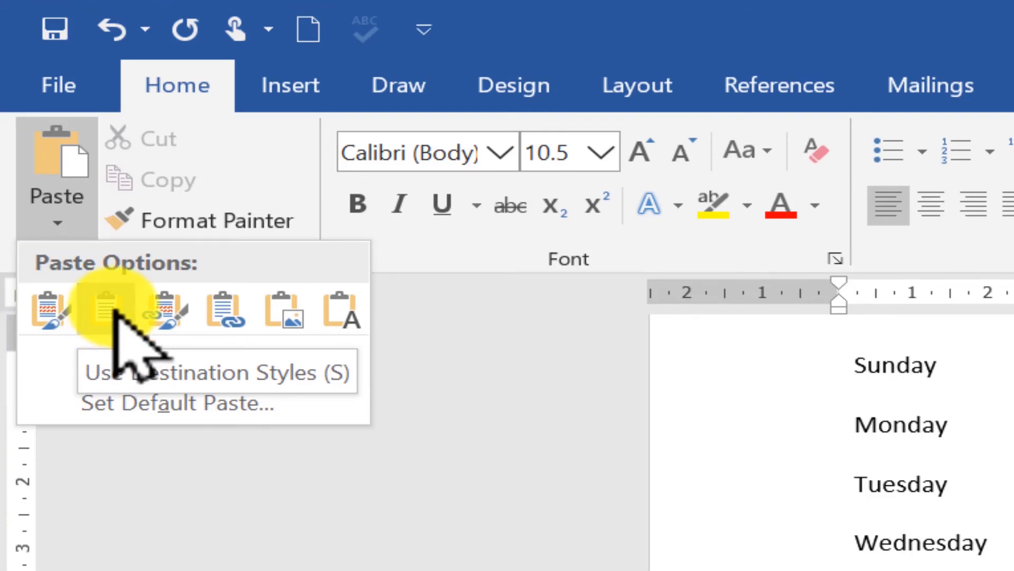
{"action": "left_click", "coordinate": [109, 309]}
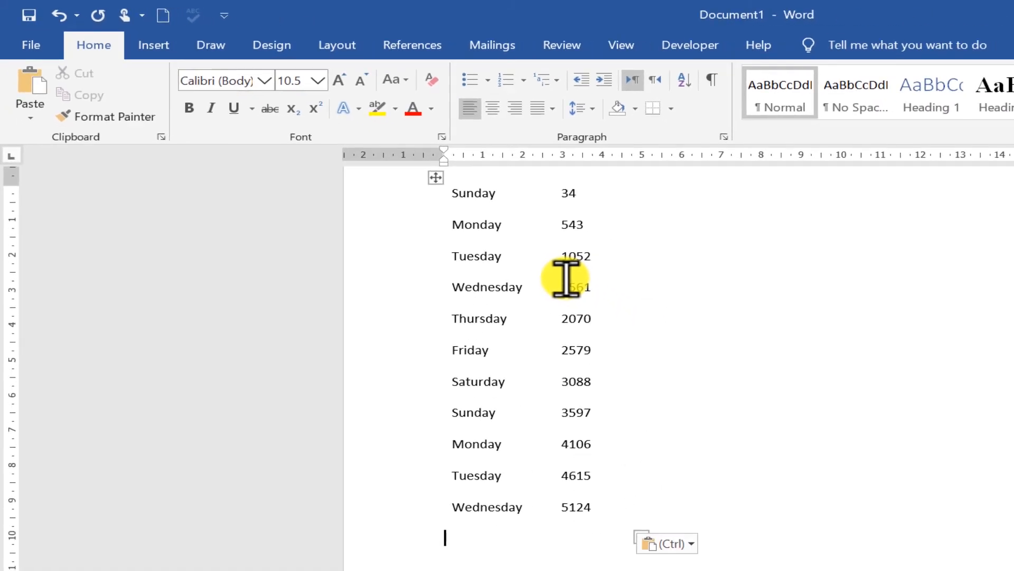
{"action": "left_click", "coordinate": [435, 182]}
{"action": "key", "text": "Delete"}
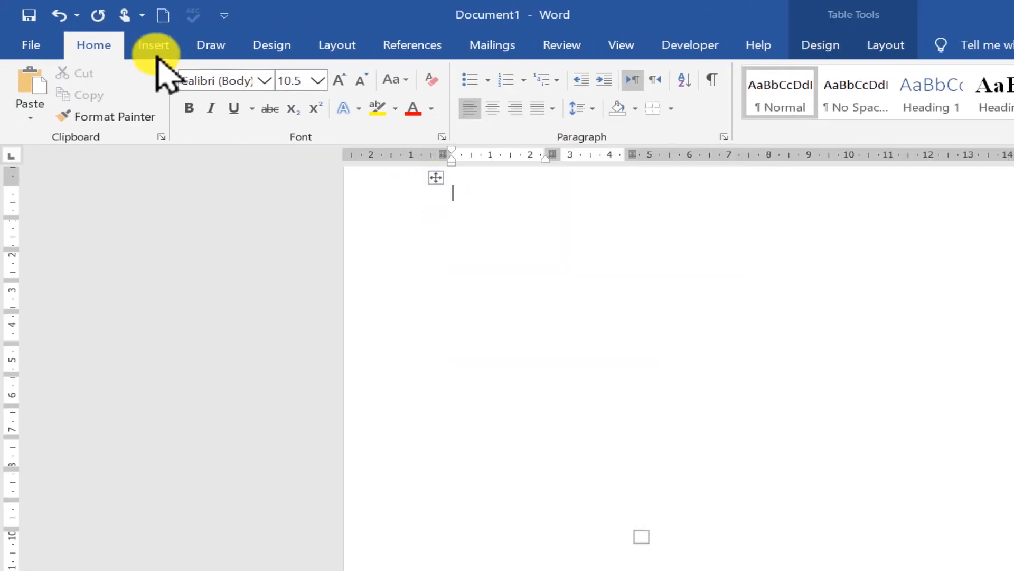
Step: Delete the empty table left in the Word document and clear everything that remains on the page
{"action": "left_click", "coordinate": [32, 118]}
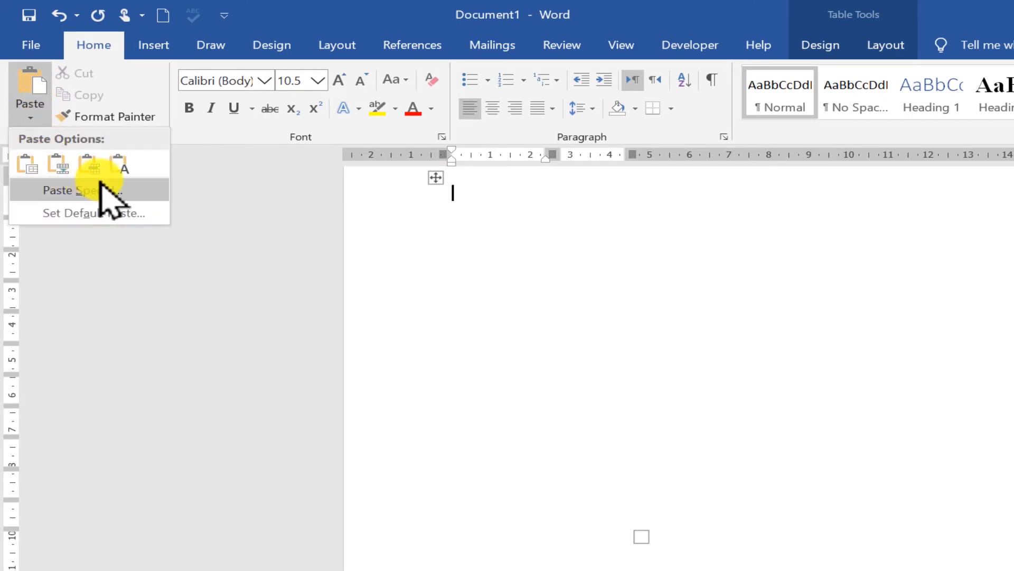
{"action": "left_click", "coordinate": [469, 317]}
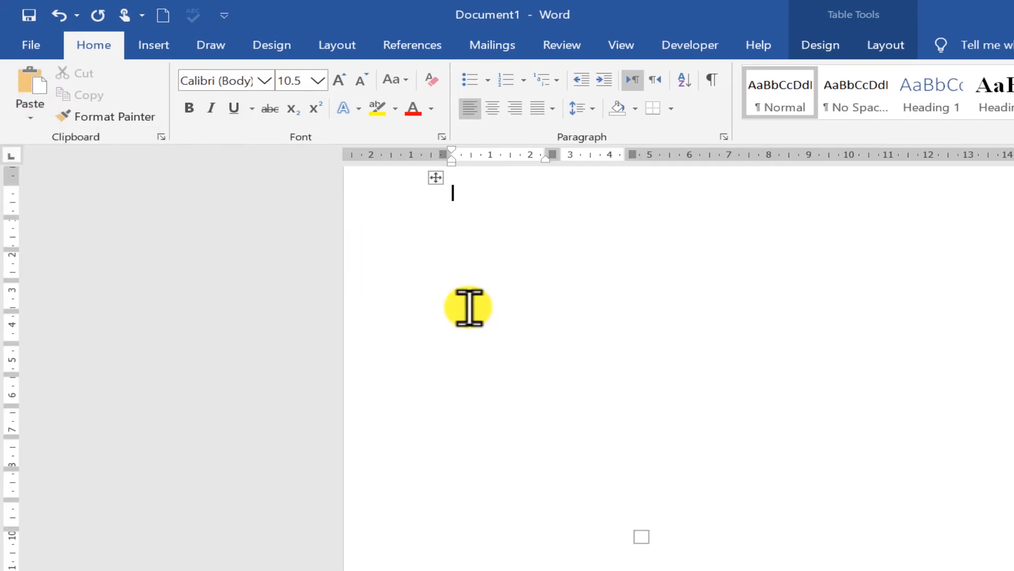
{"action": "left_click", "coordinate": [436, 182]}
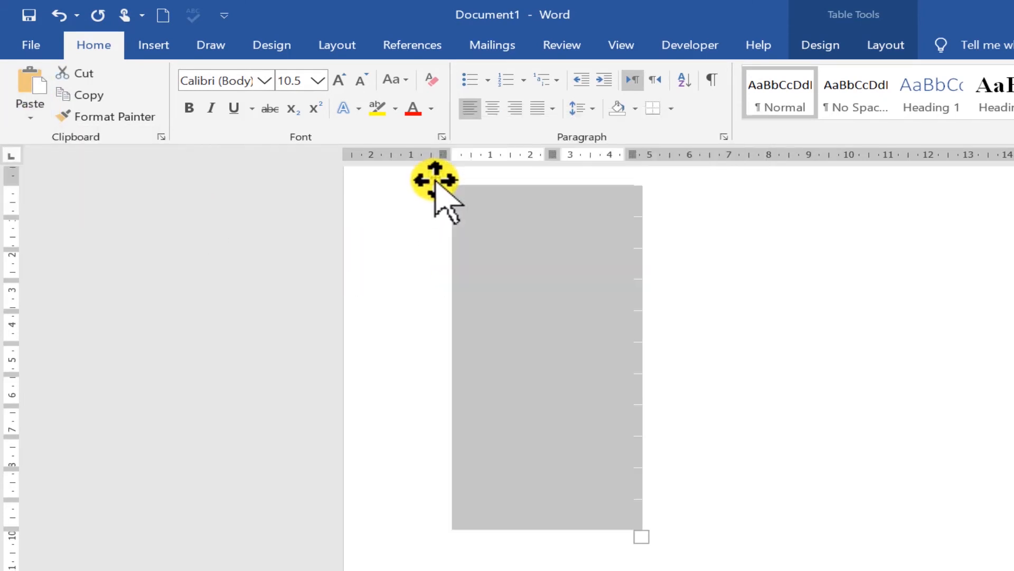
{"action": "key", "text": "BackSpace"}
{"action": "key", "text": "ctrl+a"}
{"action": "key", "text": "BackSpace"}
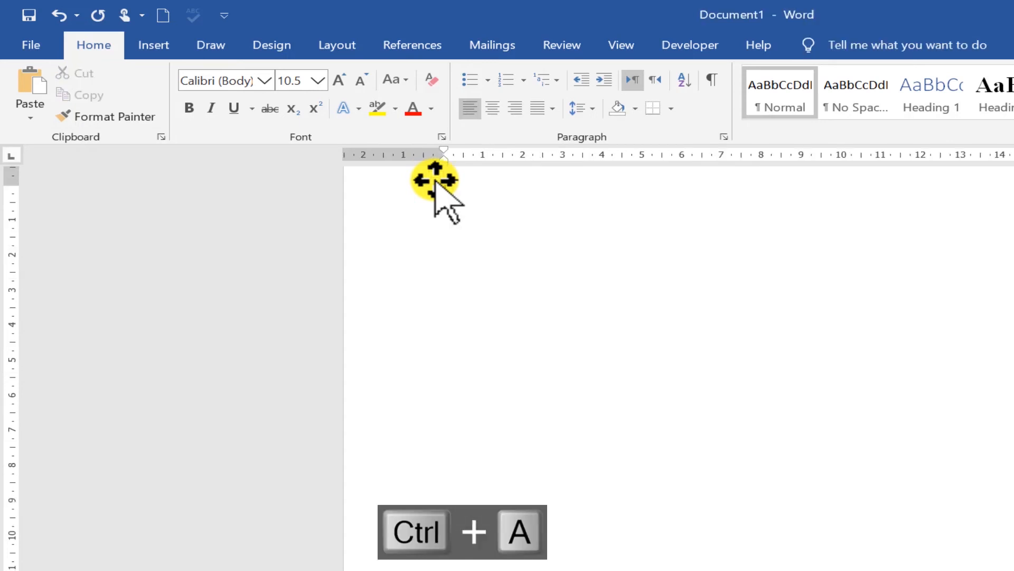
Step: Paste the Excel table into the blank document with Link & Keep Source Formatting, and select part of the linked table
{"action": "left_click", "coordinate": [33, 117]}
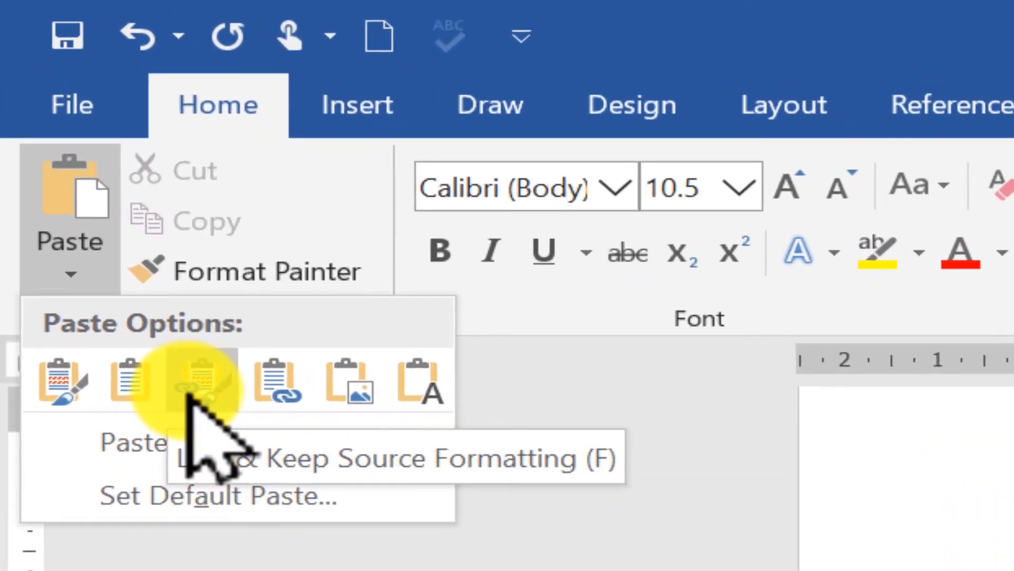
{"action": "left_click", "coordinate": [188, 396]}
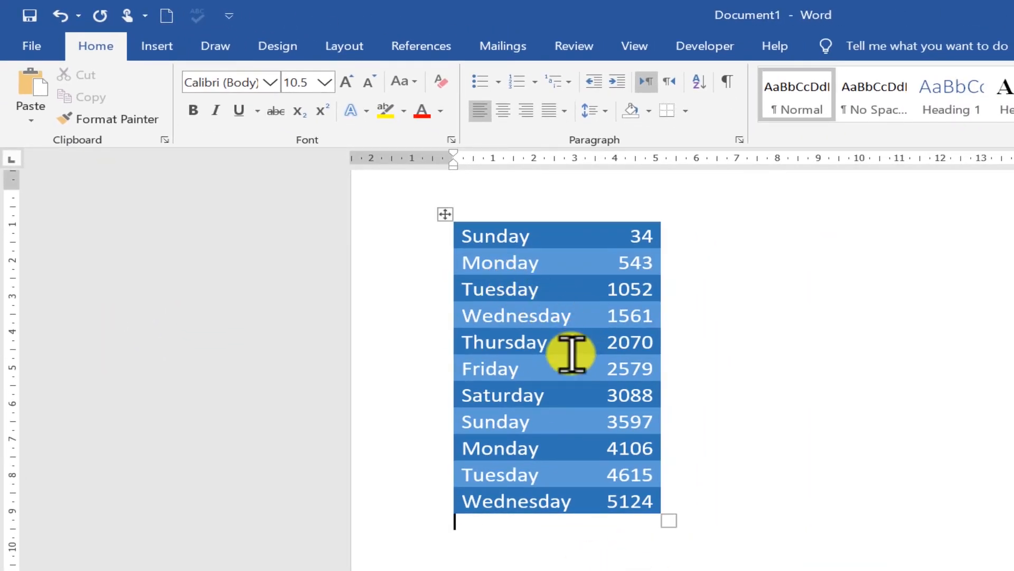
{"action": "left_click", "coordinate": [560, 421], "text": "shift"}
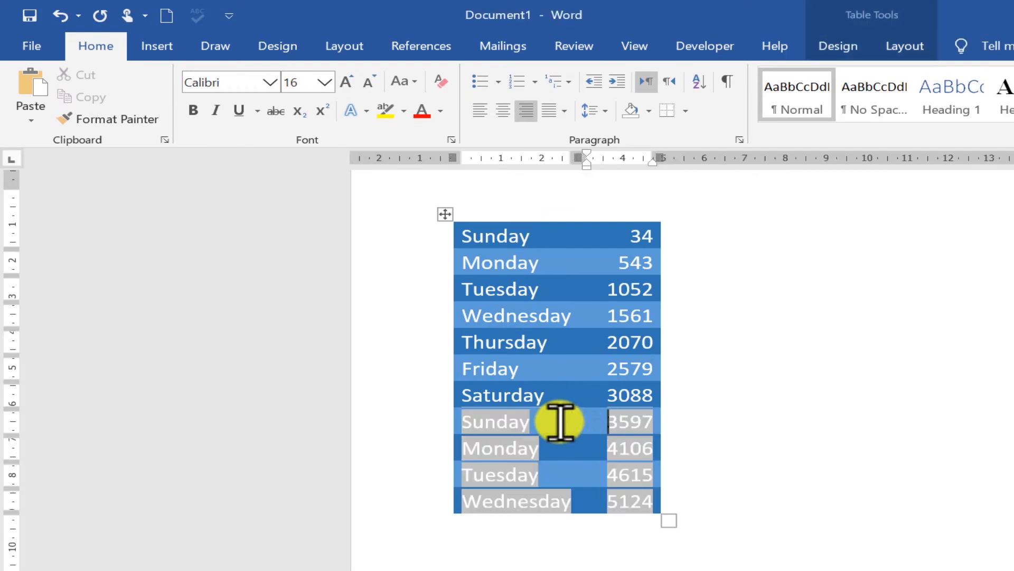
Step: Switch to Excel and shorten the text in cell B6 of the source table to S
{"action": "left_click", "coordinate": [829, 459]}
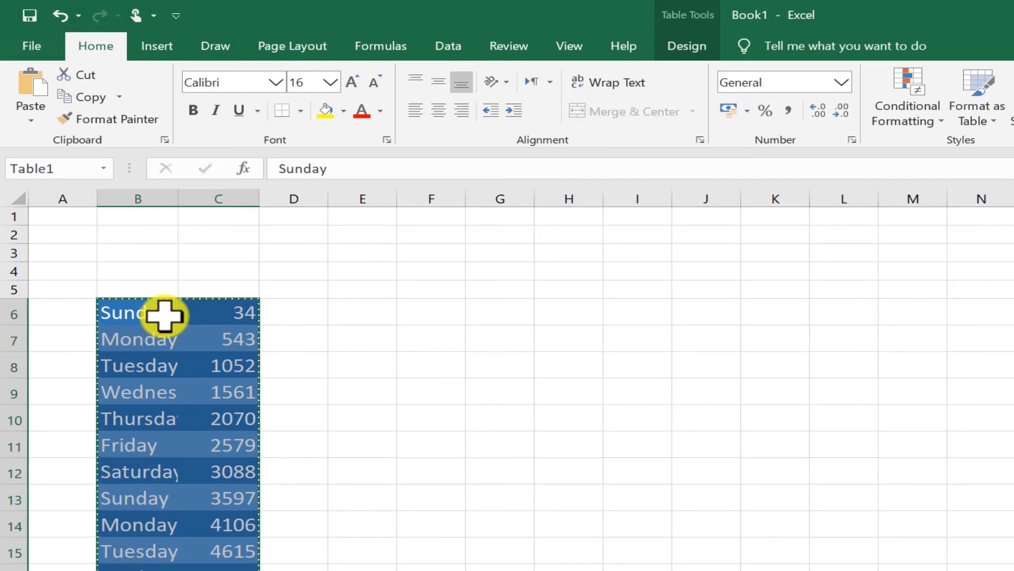
{"action": "left_click", "coordinate": [140, 312]}
{"action": "double_click", "coordinate": [140, 311]}
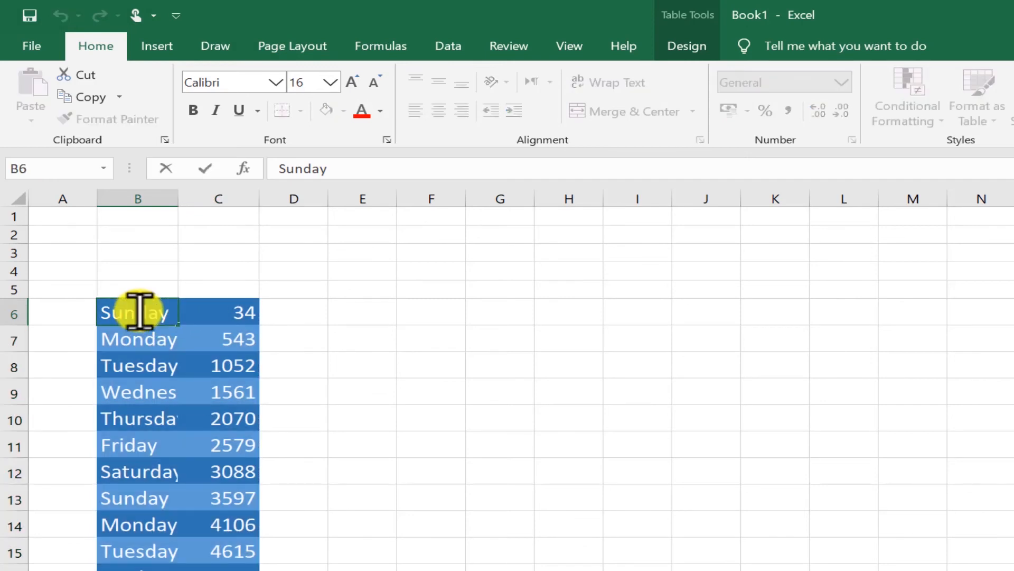
{"action": "left_click_drag", "start_coordinate": [140, 311], "coordinate": [186, 317]}
{"action": "key", "text": "BackSpace"}
{"action": "key", "text": "BackSpace"}
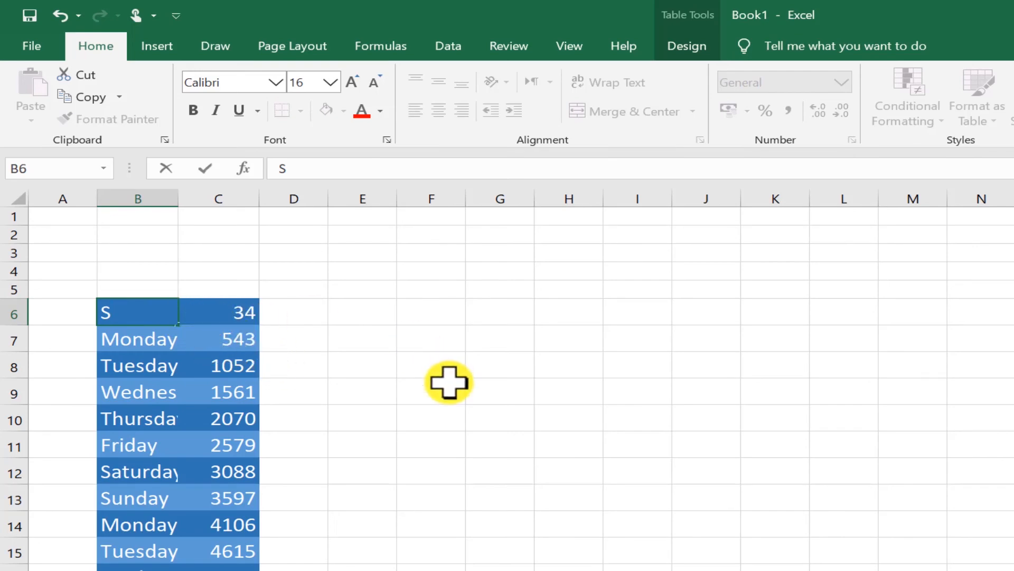
{"action": "left_click", "coordinate": [405, 416]}
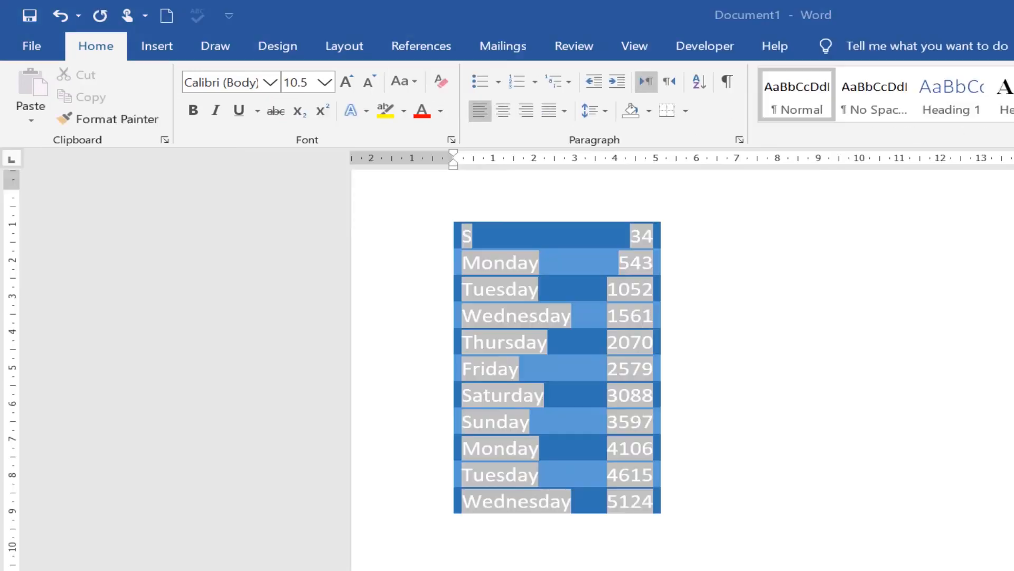
Step: Return to Word, check the first row of the linked table, and delete the entire document contents
{"action": "left_click_drag", "start_coordinate": [611, 317], "coordinate": [498, 233]}
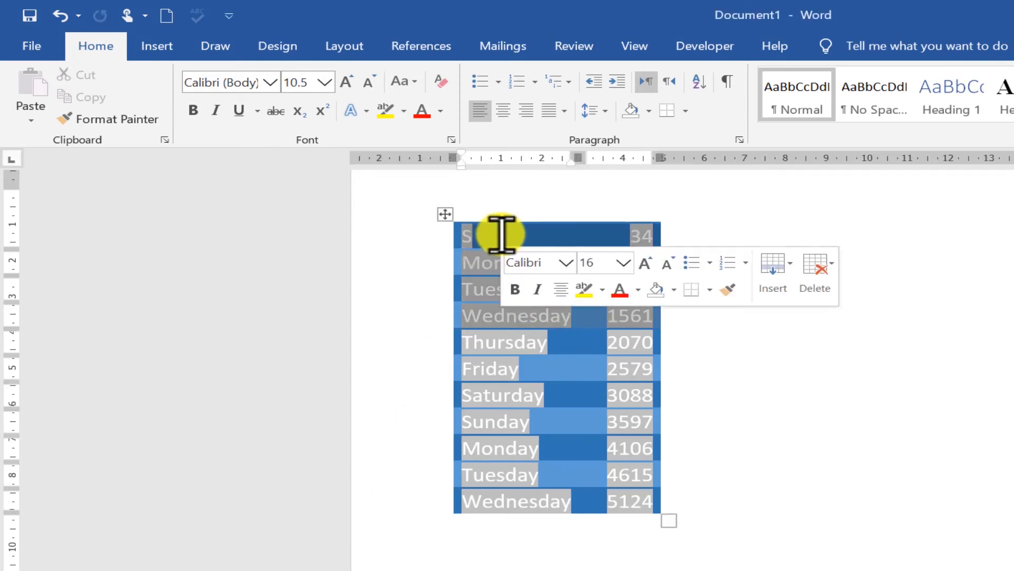
{"action": "left_click", "coordinate": [502, 235]}
{"action": "left_click", "coordinate": [762, 261]}
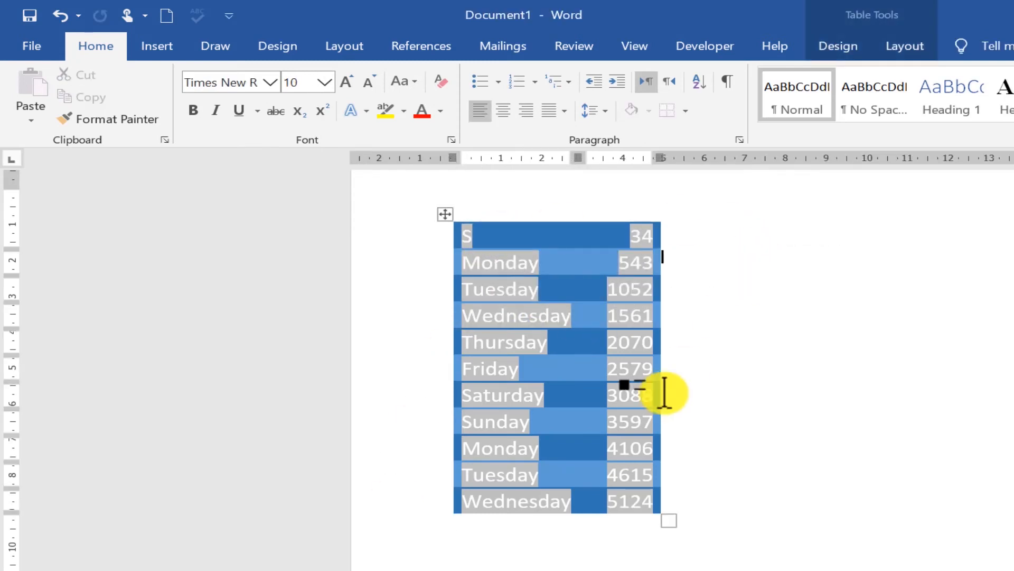
{"action": "left_click", "coordinate": [539, 547]}
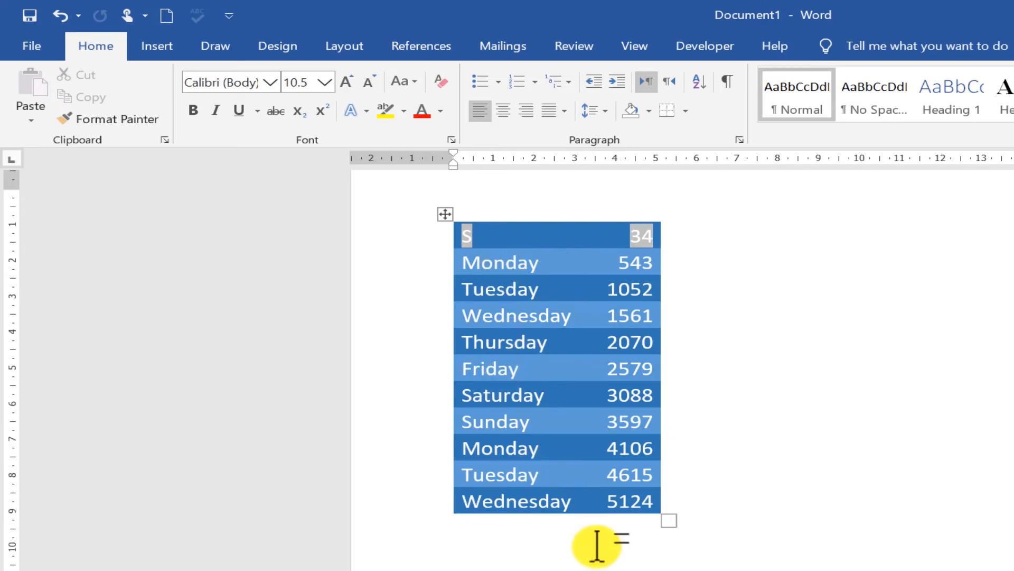
{"action": "key", "text": "ctrl+a"}
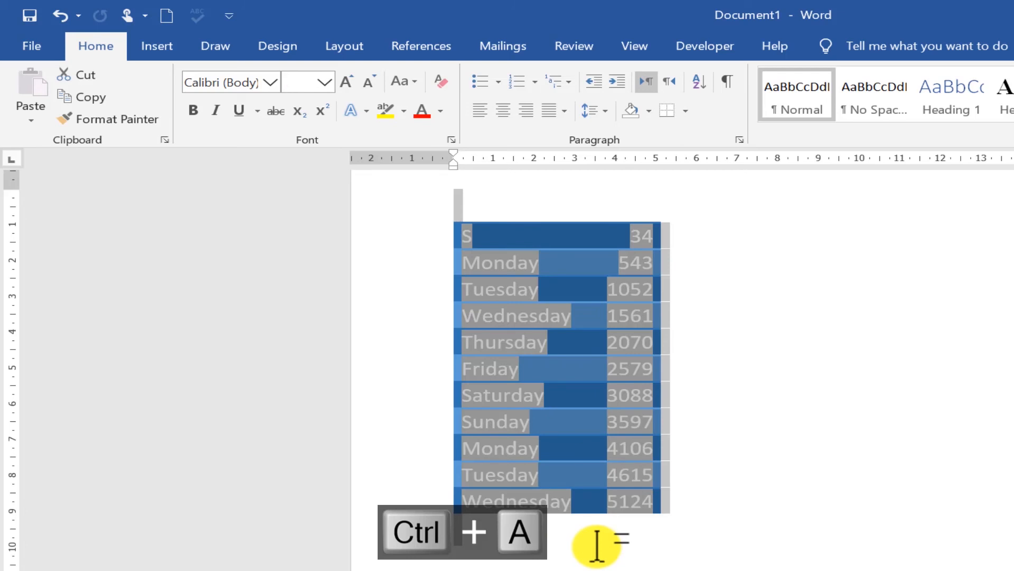
{"action": "key", "text": "Delete"}
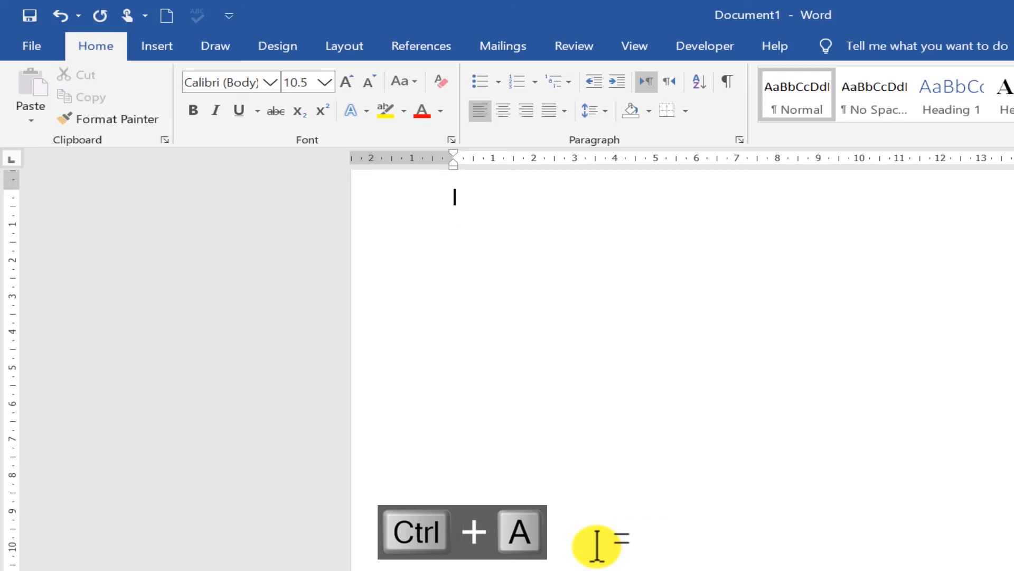
Step: Switch to Excel and copy the table of weekdays and numbers in B6:C16 again
{"action": "left_click", "coordinate": [39, 127]}
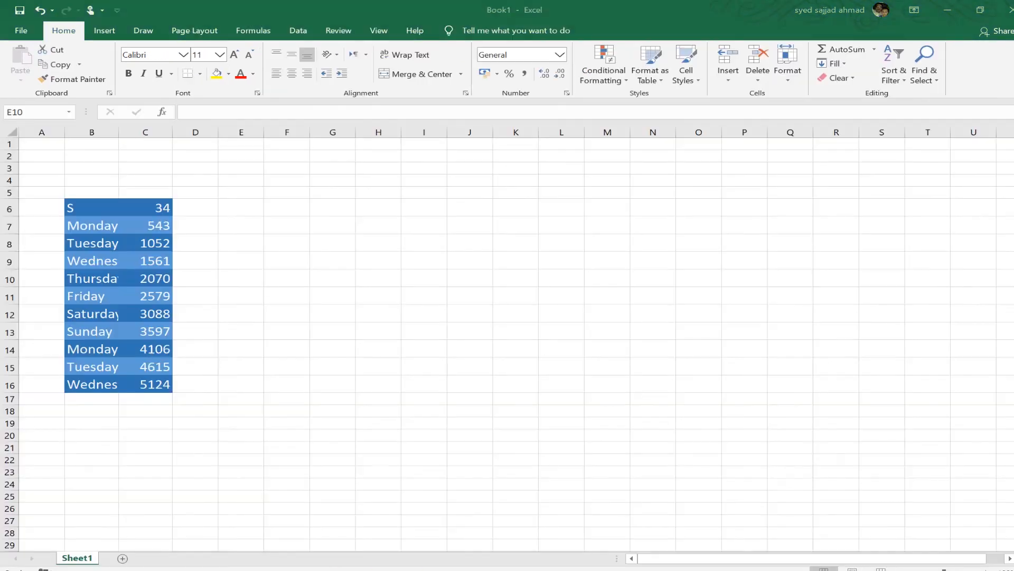
{"action": "left_click", "coordinate": [243, 275]}
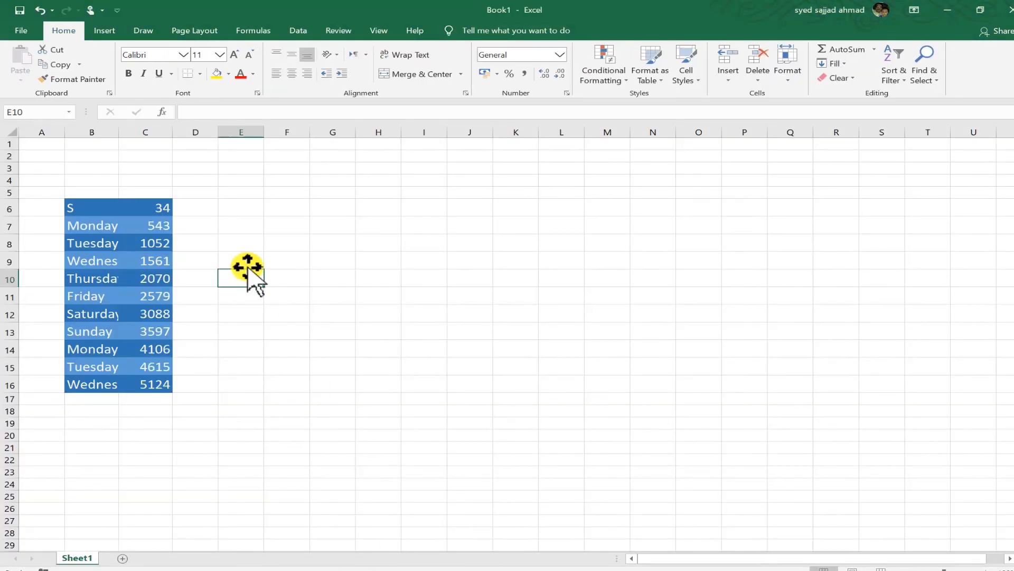
{"action": "left_click_drag", "start_coordinate": [80, 206], "coordinate": [160, 379]}
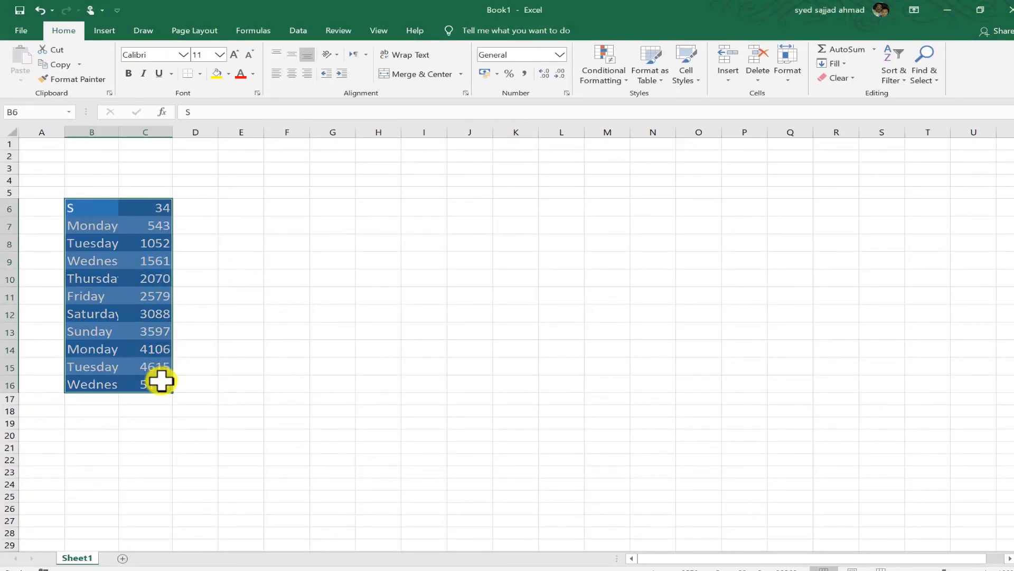
{"action": "key", "text": "ctrl+c"}
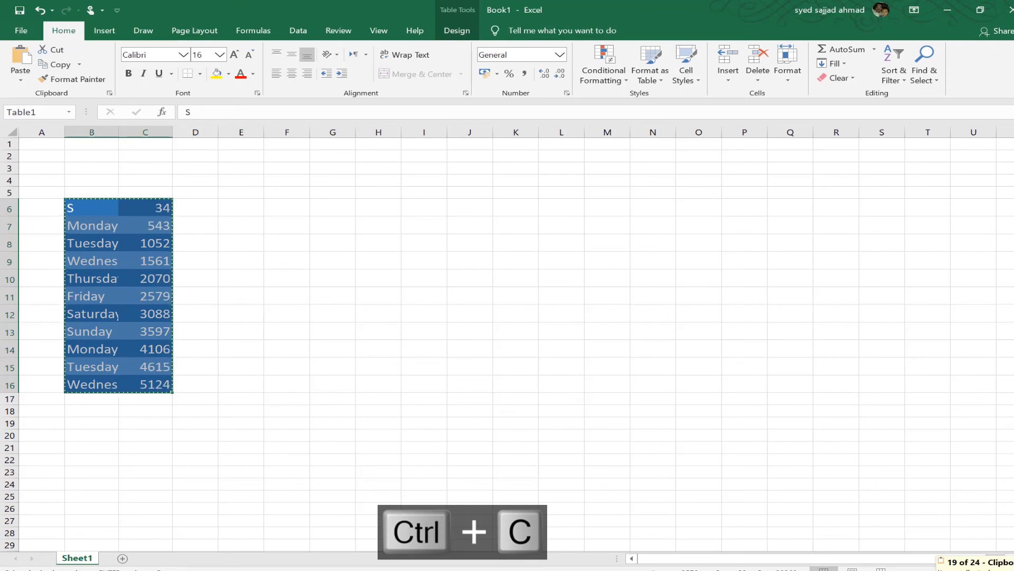
Step: Switch to Word and paste the copied table with Link & Use Destination Styles
{"action": "left_click", "coordinate": [294, 538]}
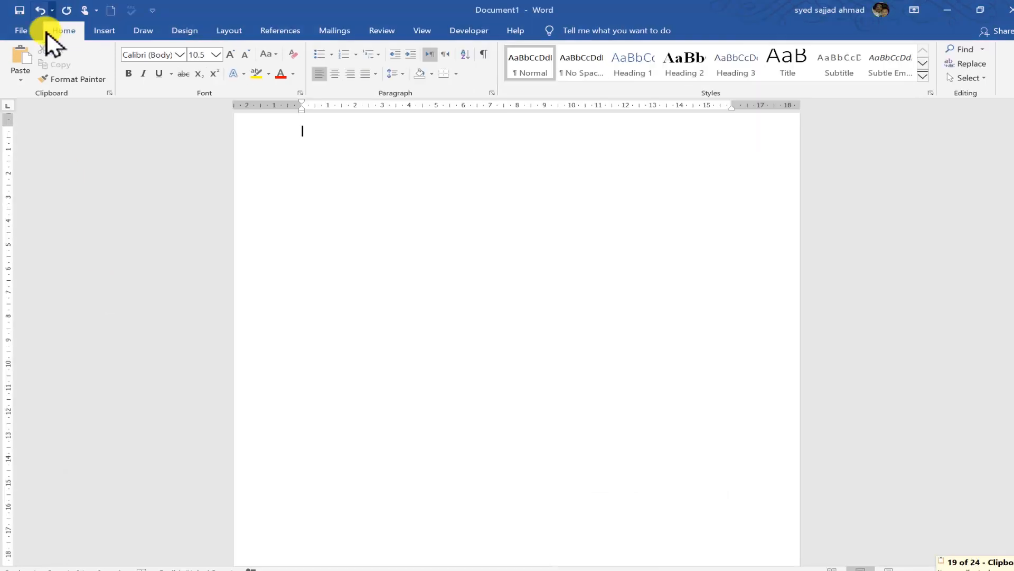
{"action": "left_click", "coordinate": [23, 79]}
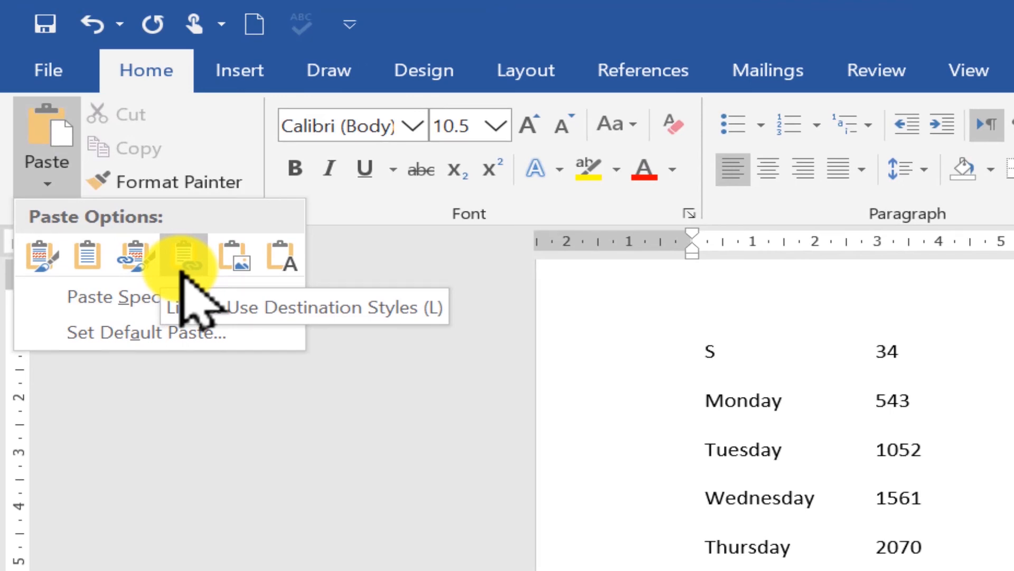
{"action": "left_click", "coordinate": [181, 271]}
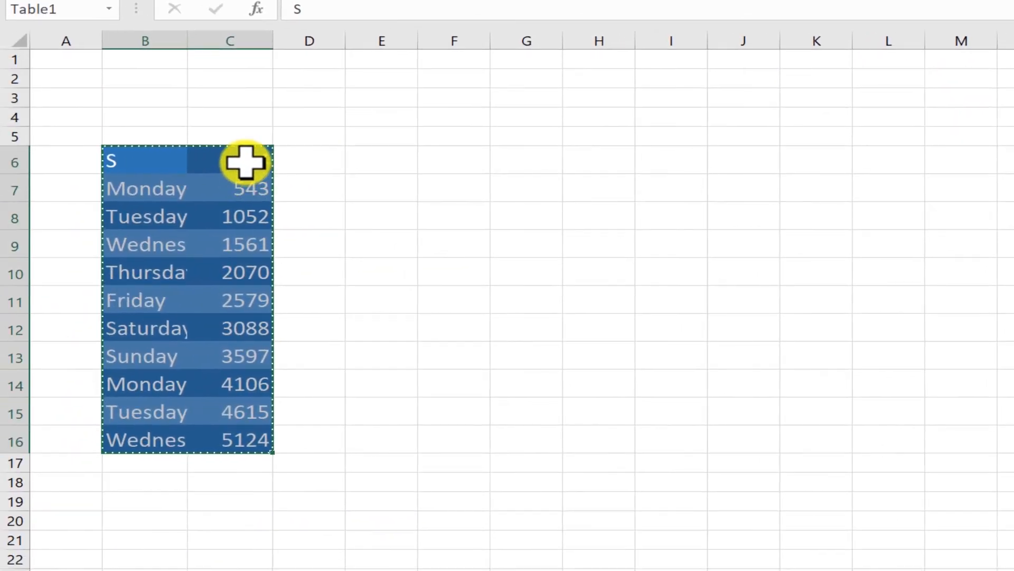
Step: Set cell C6 to 0 in Excel, and return to Word to view the linked table and clear the document
{"action": "left_click", "coordinate": [245, 162]}
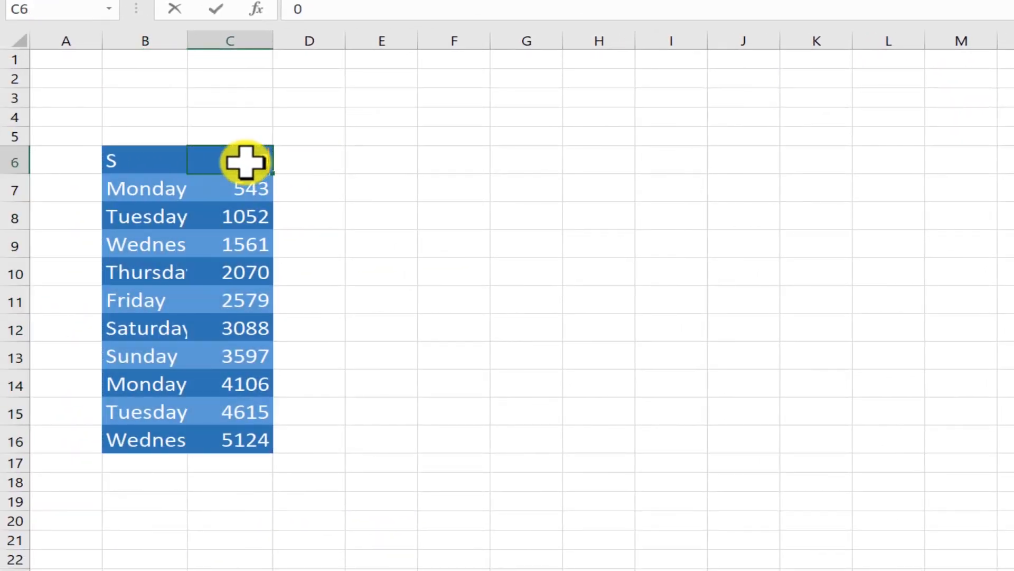
{"action": "left_click", "coordinate": [454, 570]}
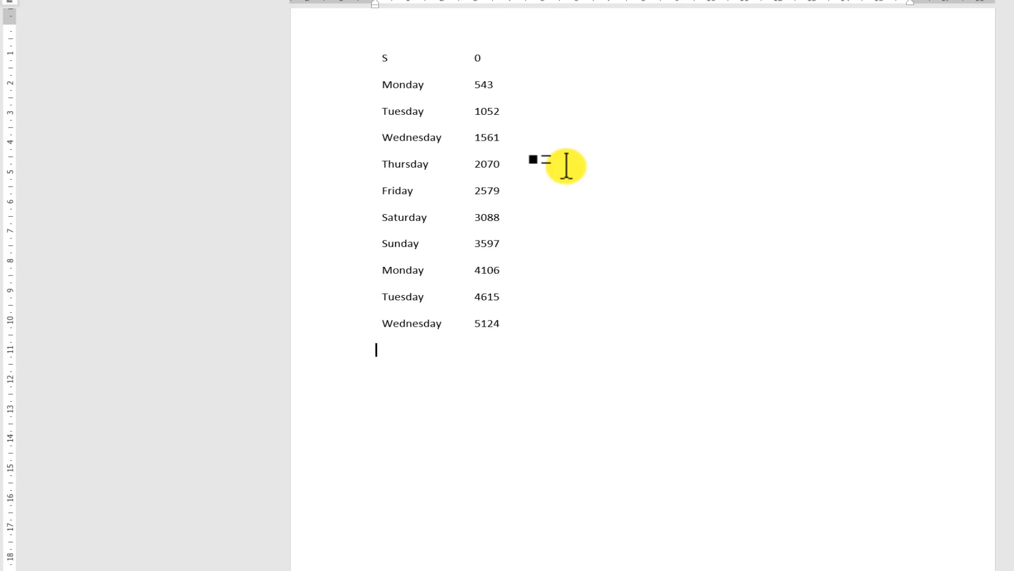
{"action": "key", "text": "ctrl+a"}
{"action": "key", "text": "Delete"}
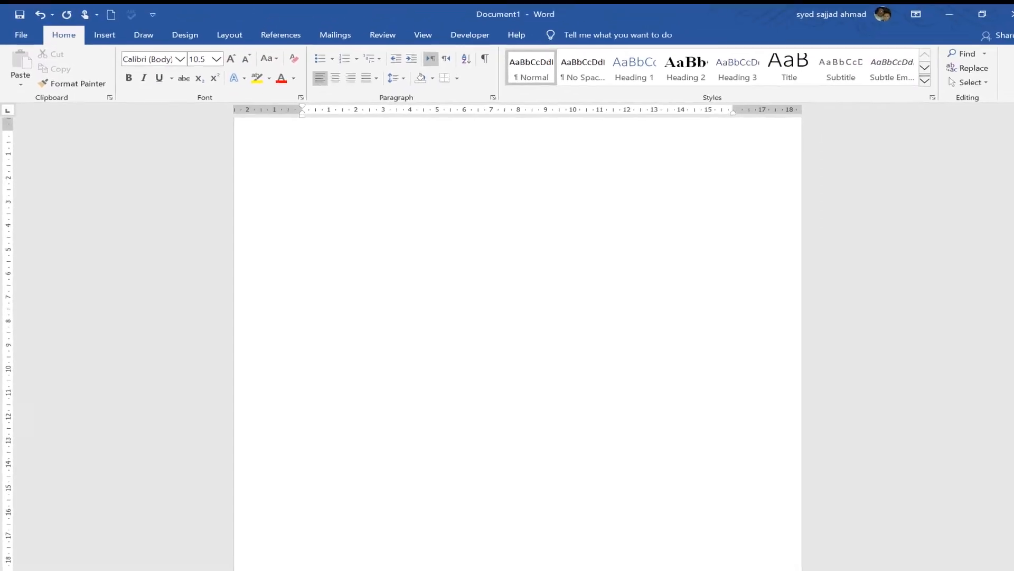
Step: Switch to Excel and copy the table in B6:C16, with 0 in its first row, to the clipboard
{"action": "key", "text": "alt+Tab"}
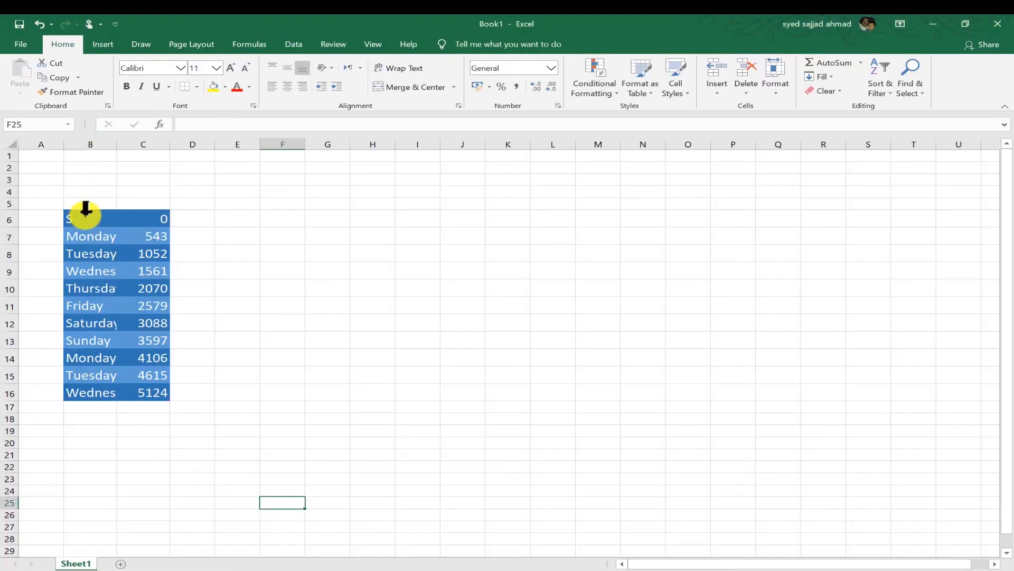
{"action": "left_click_drag", "start_coordinate": [83, 221], "coordinate": [156, 392]}
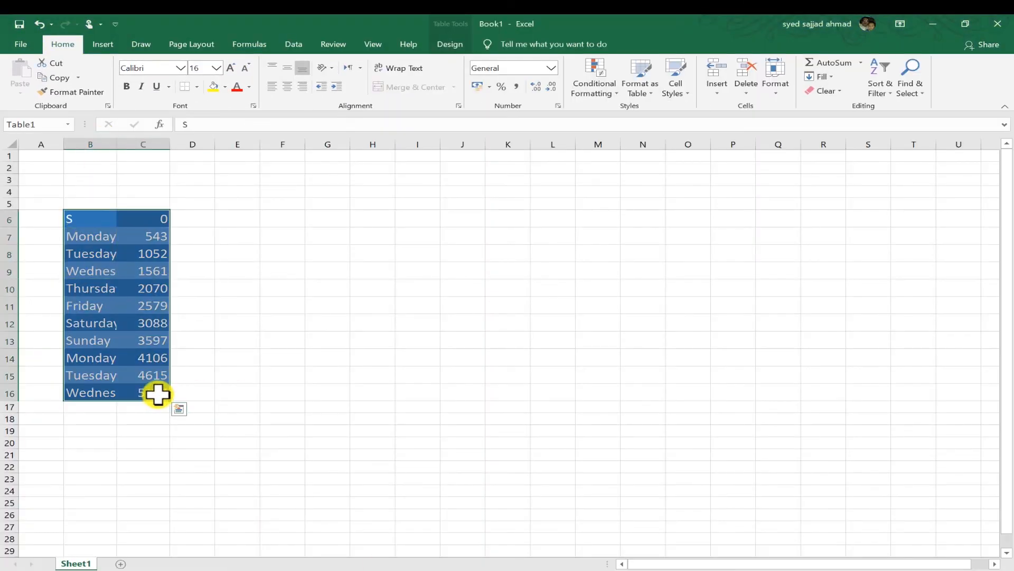
{"action": "key", "text": "ctrl+c"}
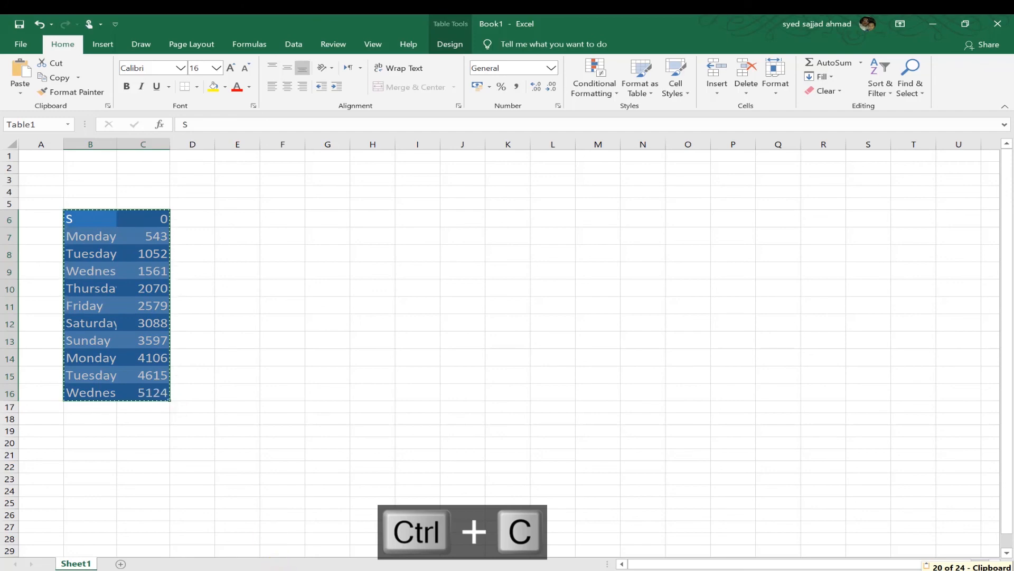
Step: Switch to Word and paste the copied Excel table as a picture
{"action": "left_click", "coordinate": [274, 535]}
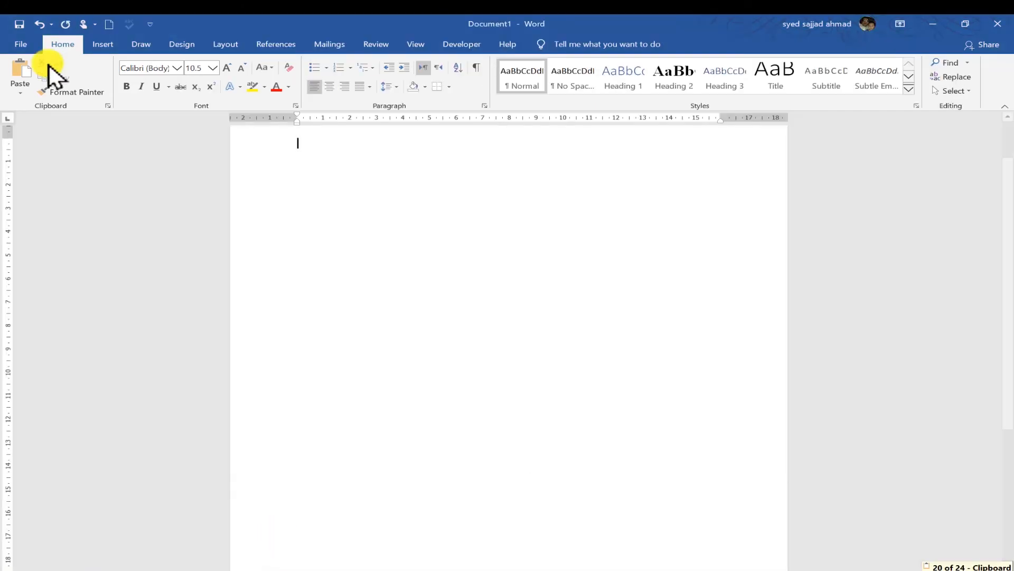
{"action": "left_click", "coordinate": [21, 92]}
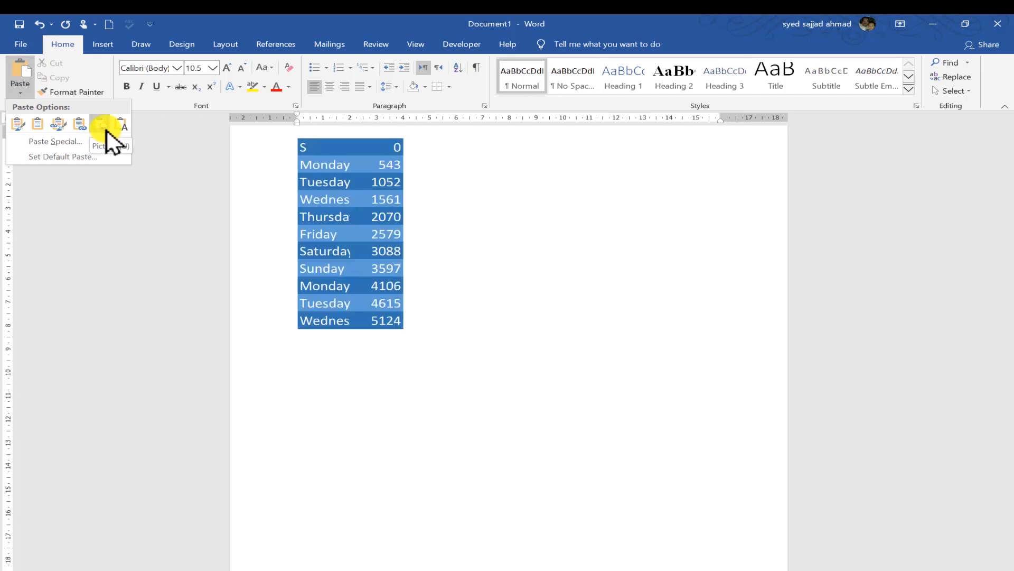
{"action": "left_click", "coordinate": [107, 130]}
Step: Enlarge the pasted table picture to about 11 cm wide and 22.5 cm high, and delete it after viewing its formatting options
{"action": "left_click", "coordinate": [388, 217]}
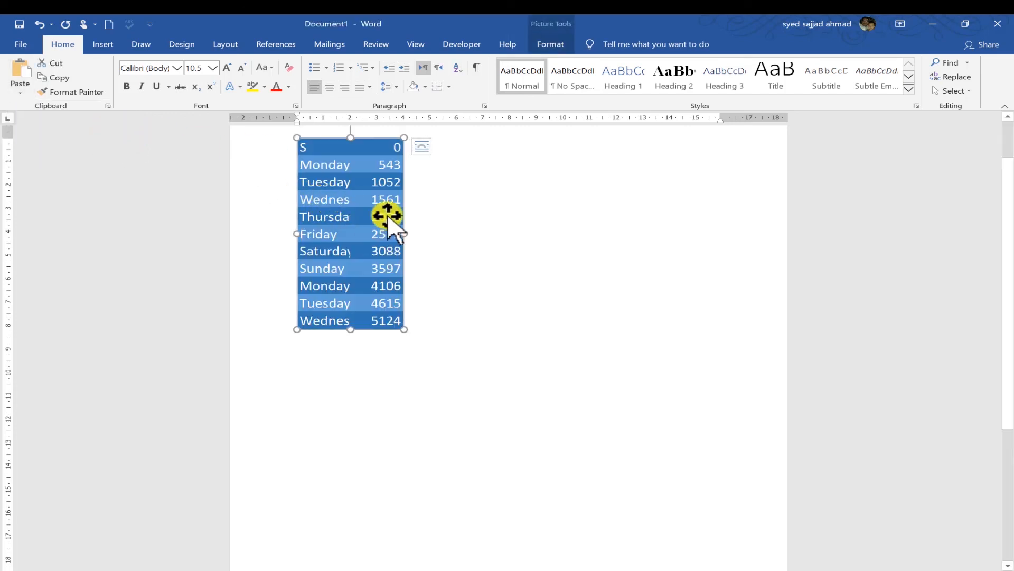
{"action": "left_click_drag", "start_coordinate": [404, 329], "coordinate": [589, 421]}
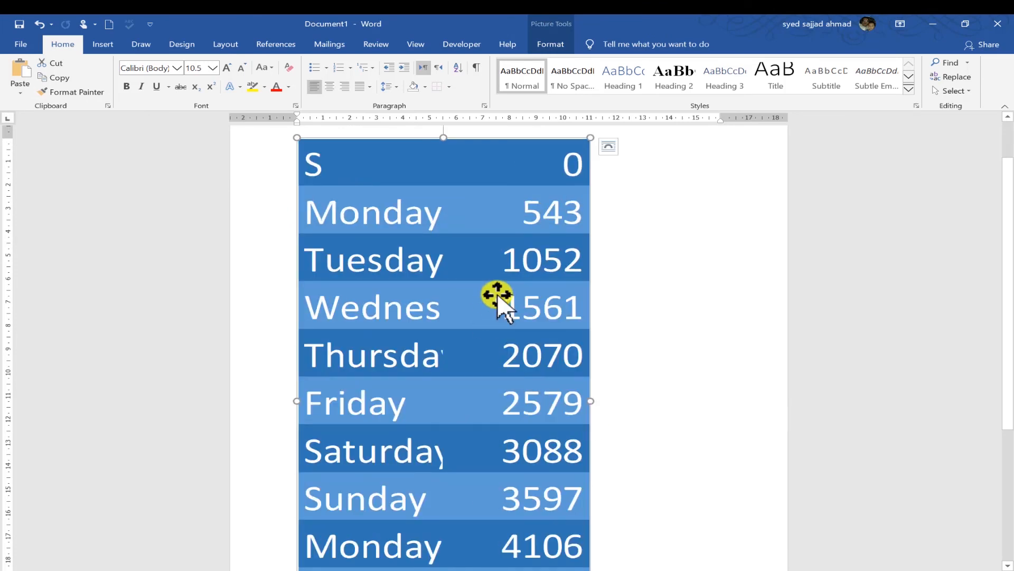
{"action": "double_click", "coordinate": [501, 266]}
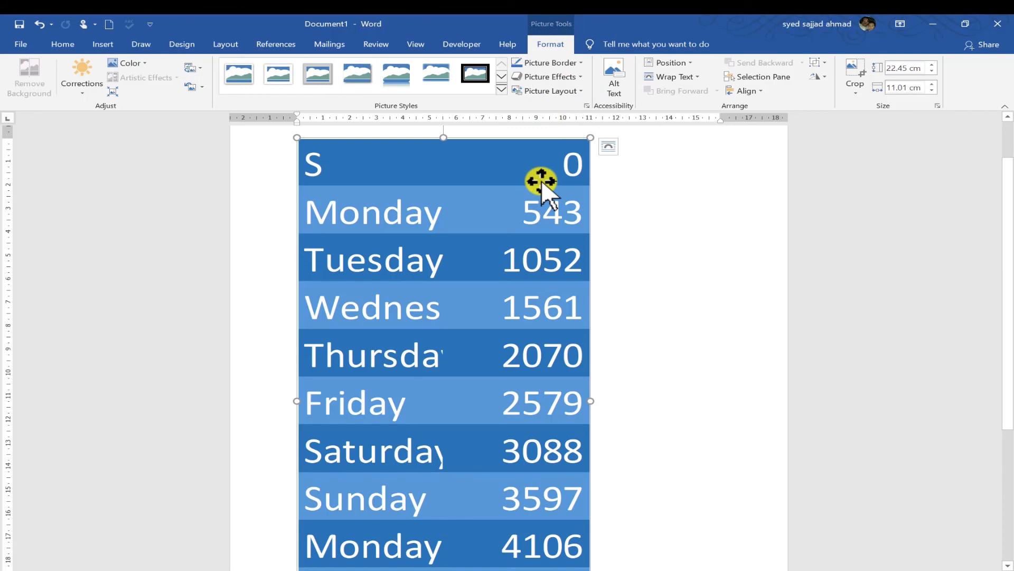
{"action": "key", "text": "Delete"}
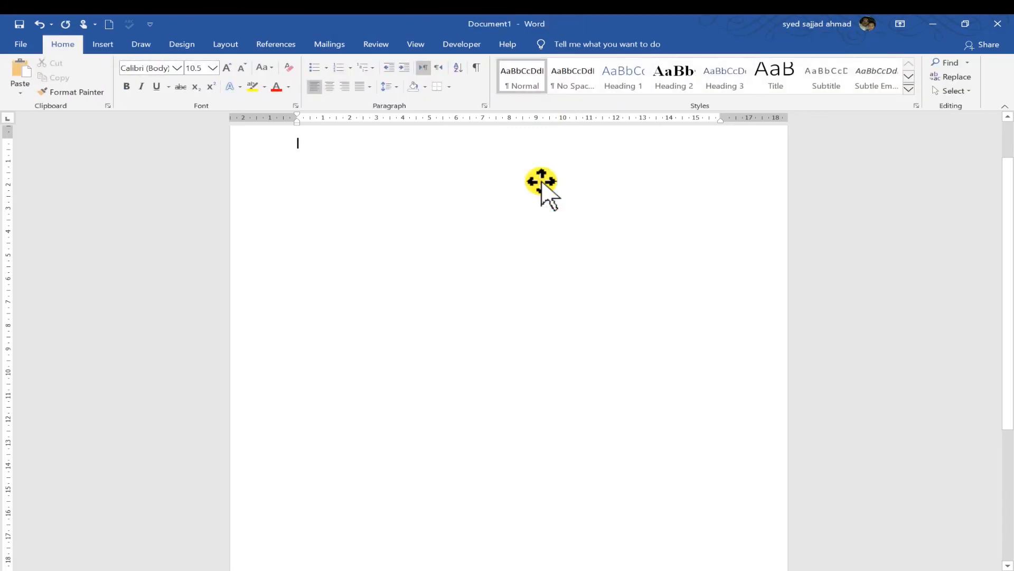
Step: Paste the copied Excel table as text only, and clear the document after viewing the result
{"action": "left_click", "coordinate": [20, 94]}
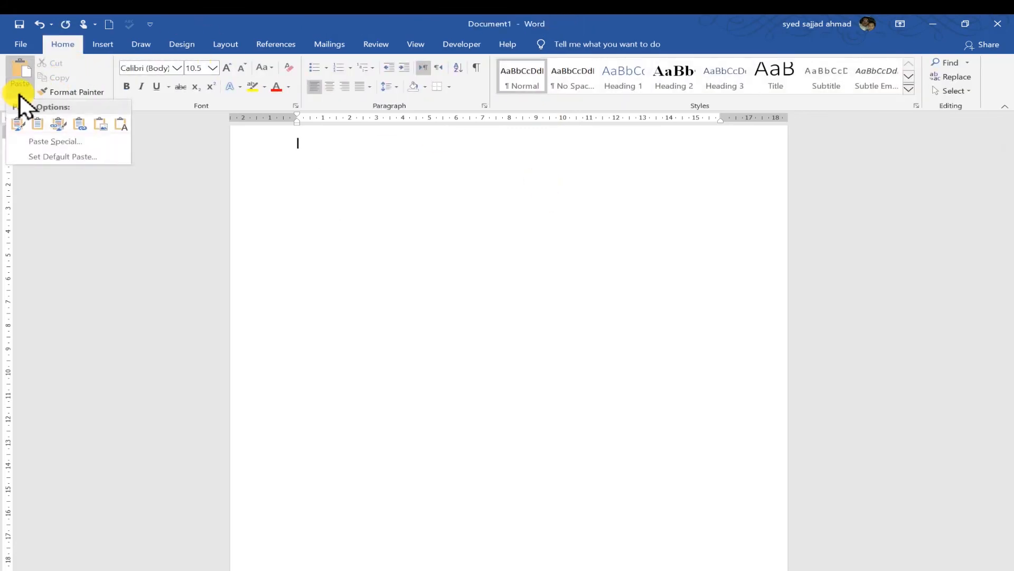
{"action": "left_click", "coordinate": [121, 127]}
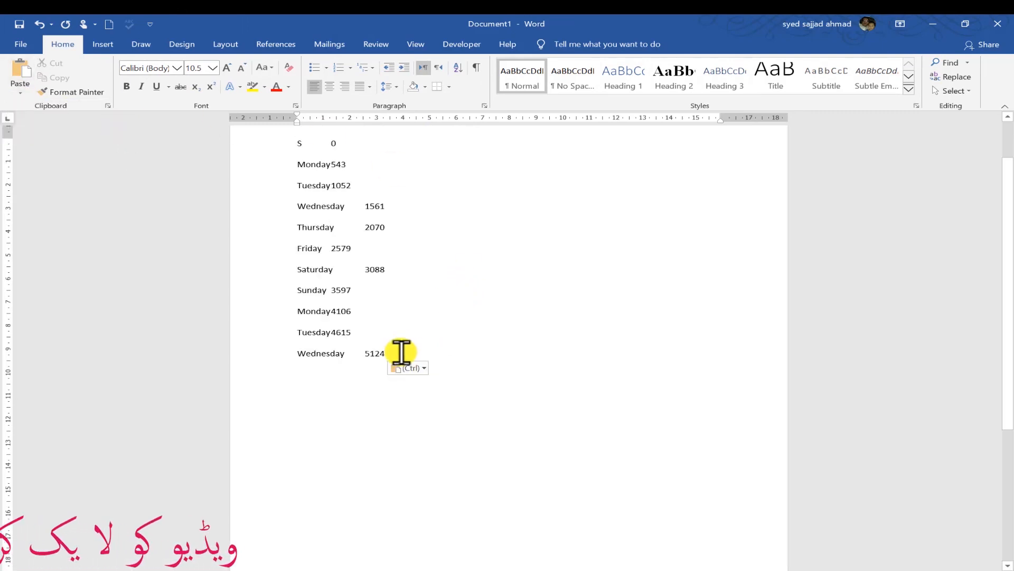
{"action": "left_click", "coordinate": [211, 192], "text": "shift"}
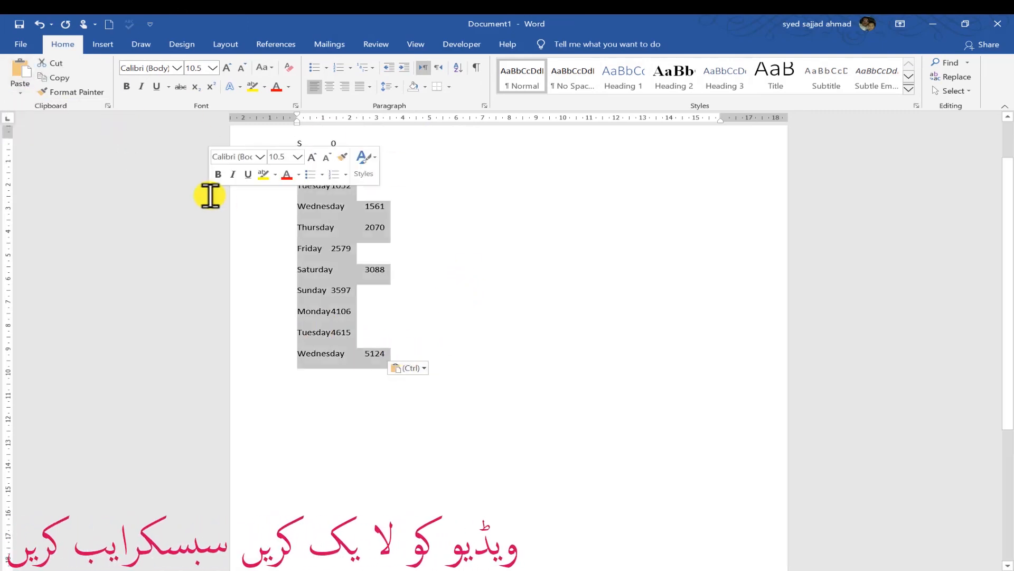
{"action": "key", "text": "ctrl+a"}
{"action": "key", "text": "Delete"}
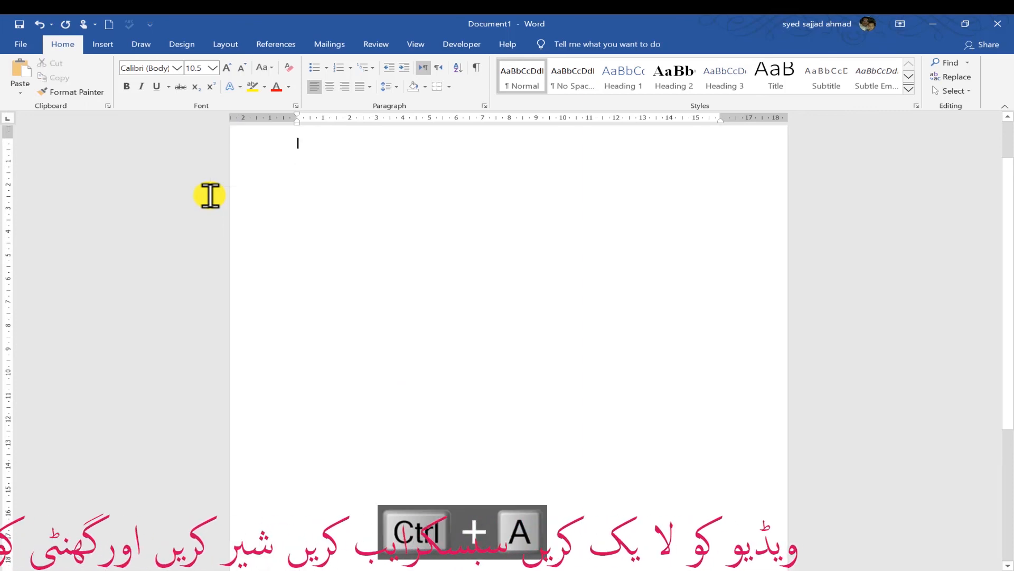
Step: Use Paste Special to paste the copied table as a link in Microsoft Excel Worksheet Object format
{"action": "left_click", "coordinate": [22, 92]}
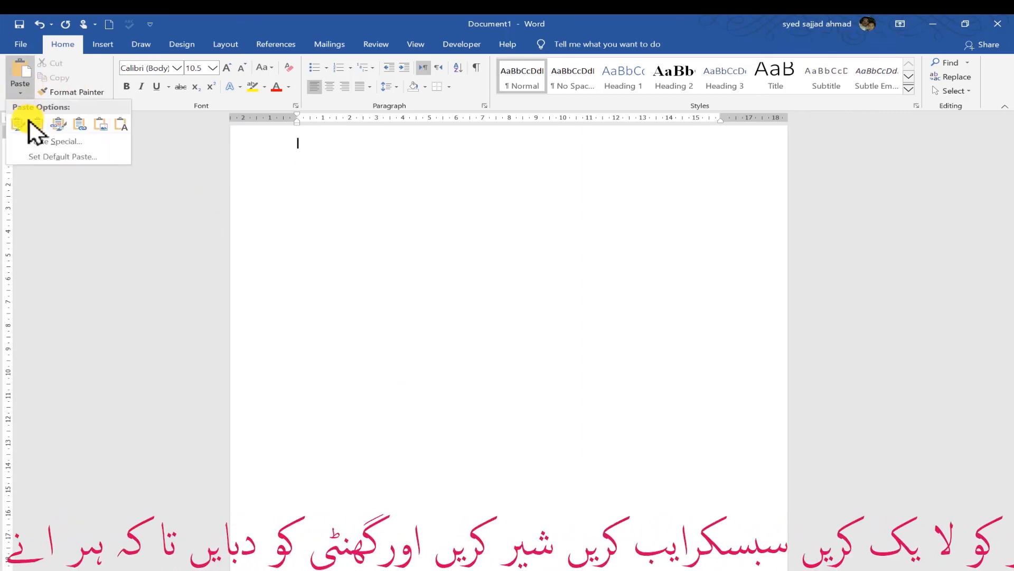
{"action": "left_click", "coordinate": [42, 138]}
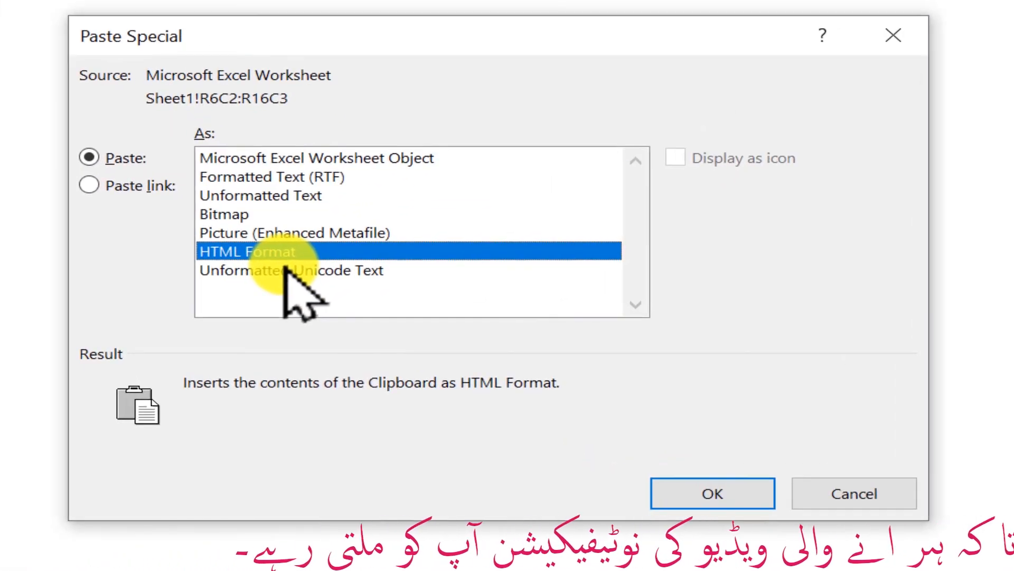
{"action": "left_click", "coordinate": [100, 189]}
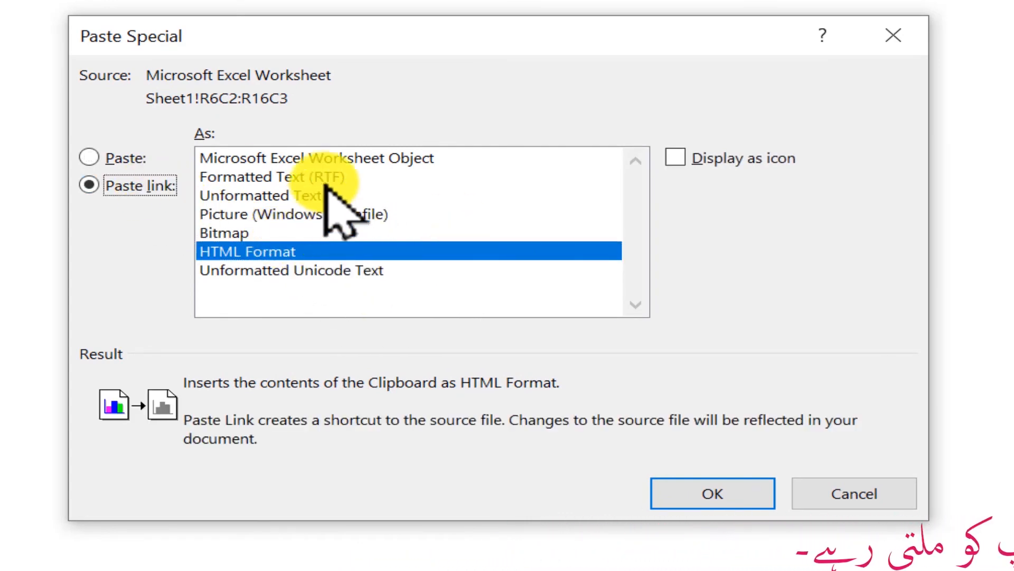
{"action": "left_click", "coordinate": [371, 157]}
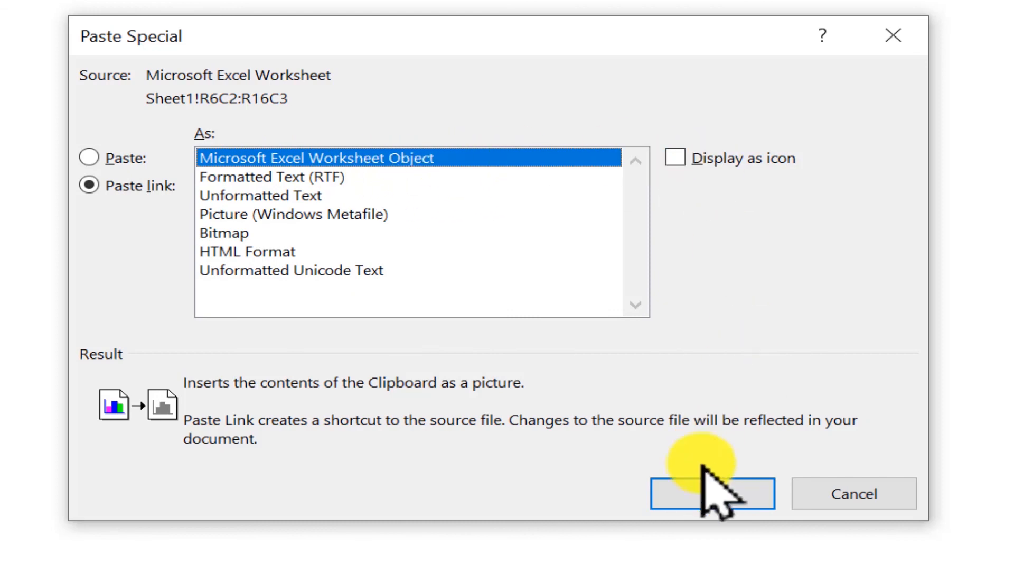
{"action": "left_click", "coordinate": [705, 496]}
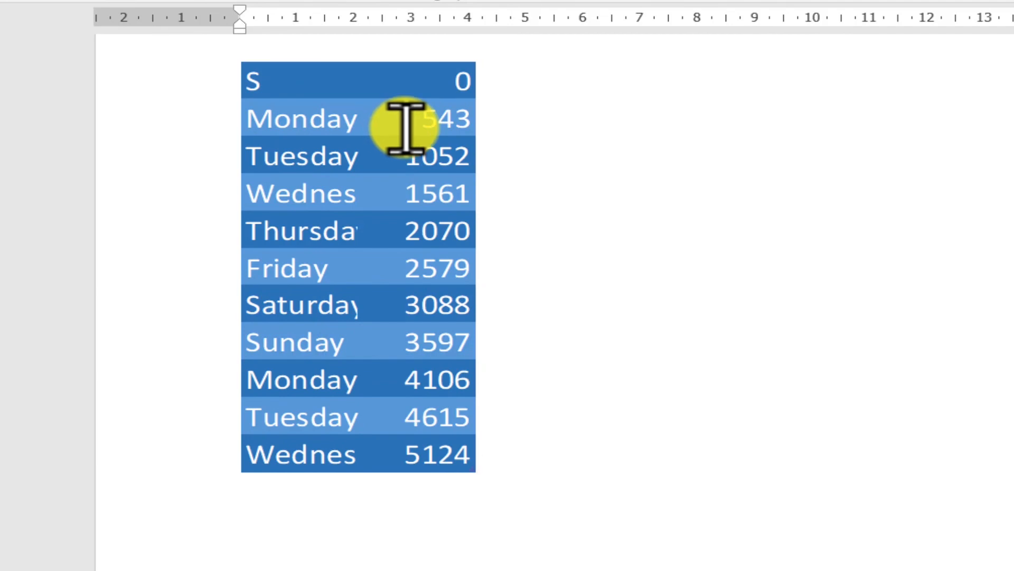
Step: View the paste options with the linked table selected, and again with the insertion point placed after the table
{"action": "left_click", "coordinate": [341, 79]}
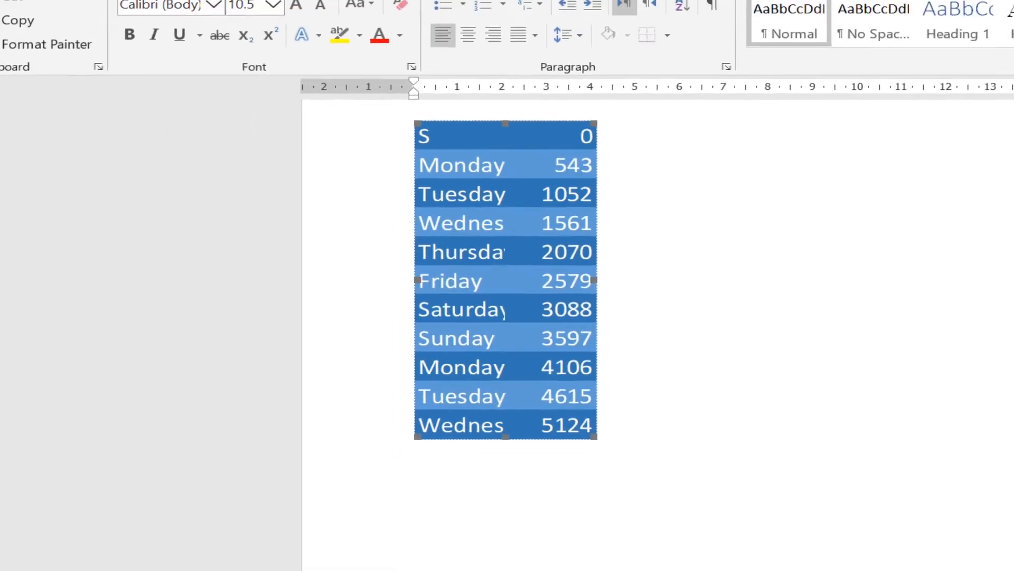
{"action": "left_click", "coordinate": [66, 79]}
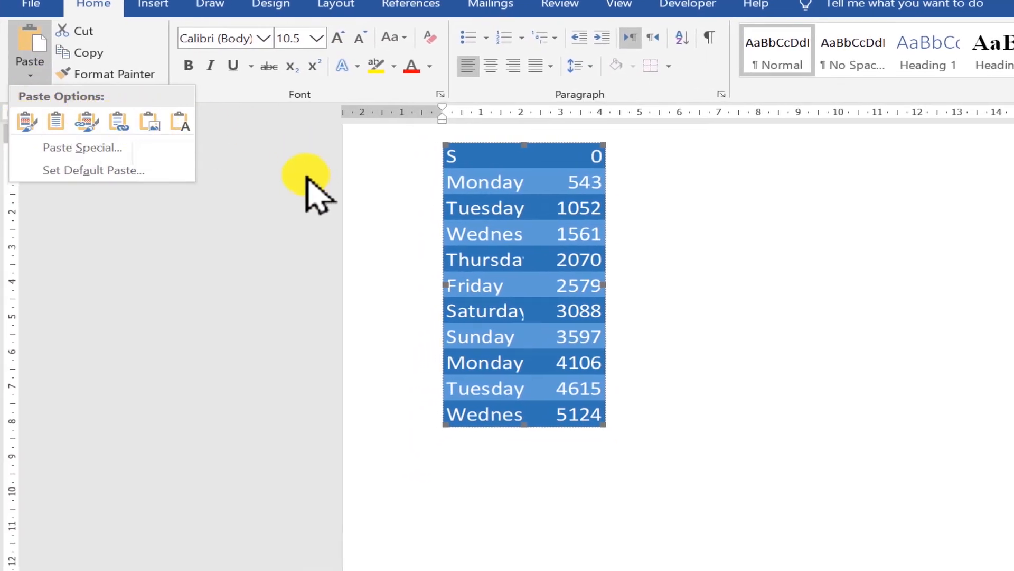
{"action": "left_click", "coordinate": [499, 259]}
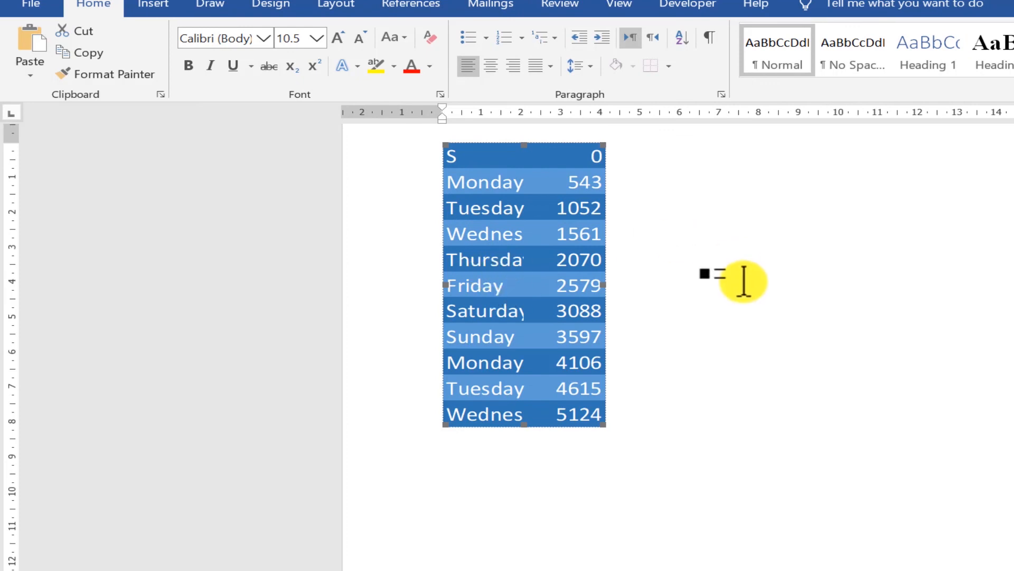
{"action": "left_click", "coordinate": [744, 280]}
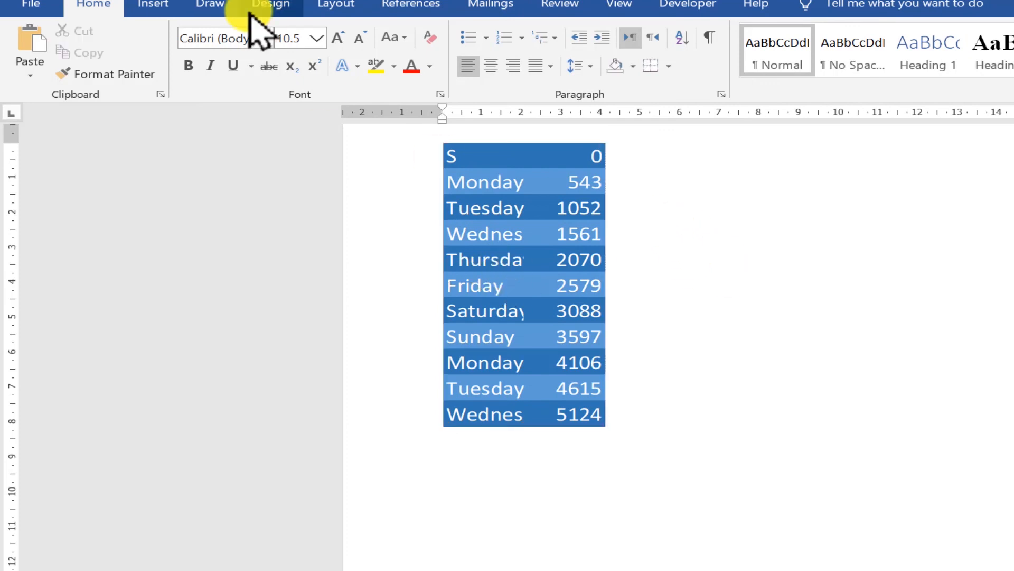
{"action": "left_click", "coordinate": [30, 75]}
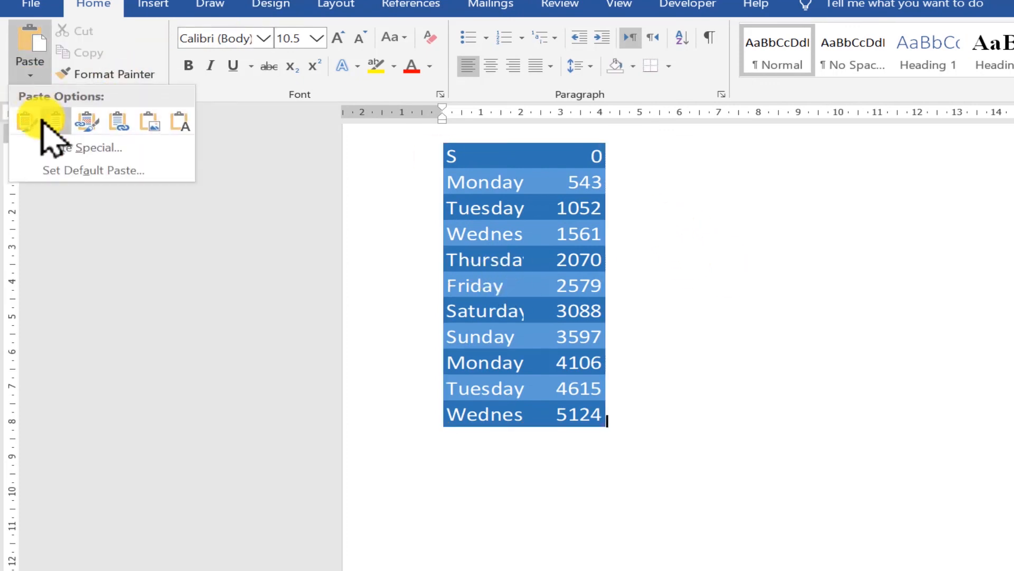